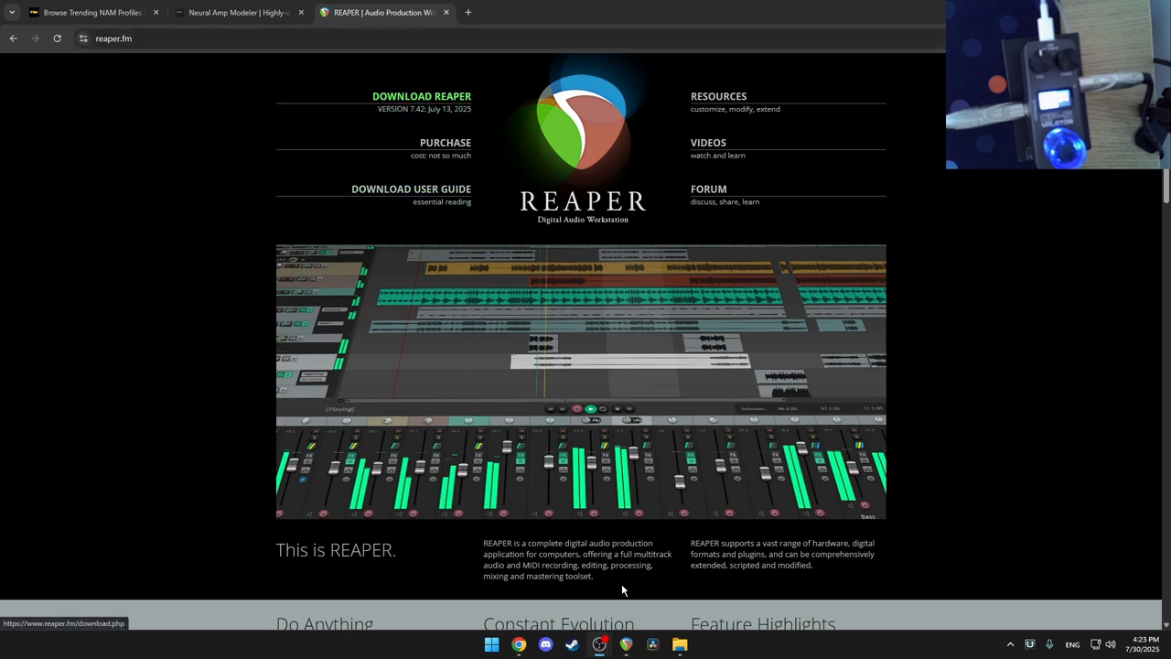
Step: Switch to the Neural Amp Modeler site and open its getting-started page
mouse_move(618, 633)
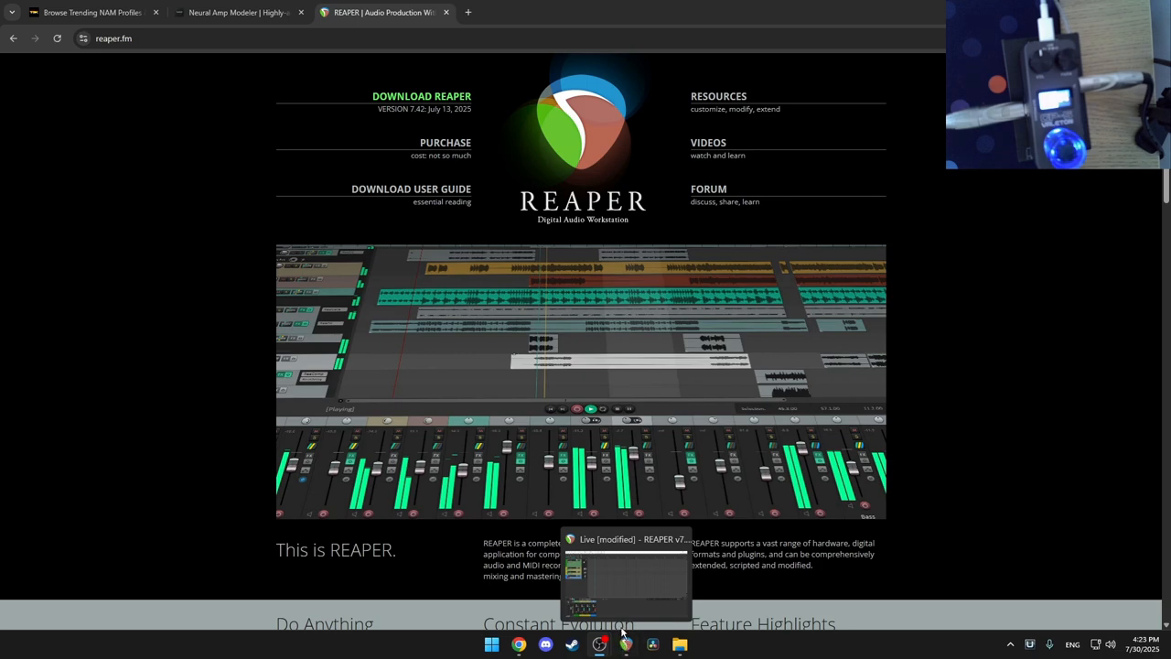
left_click(224, 15)
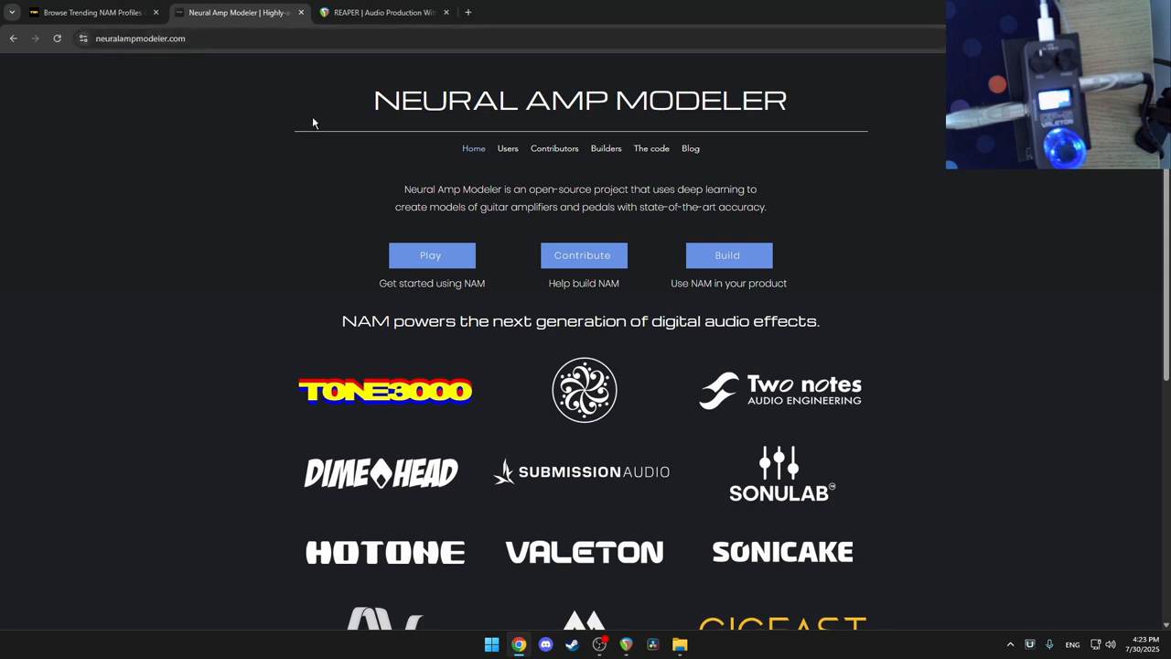
left_click(433, 257)
Step: Find and select the Snapshot plugin heading, then return to REAPER's Live project
scroll(462, 275, "down", 5)
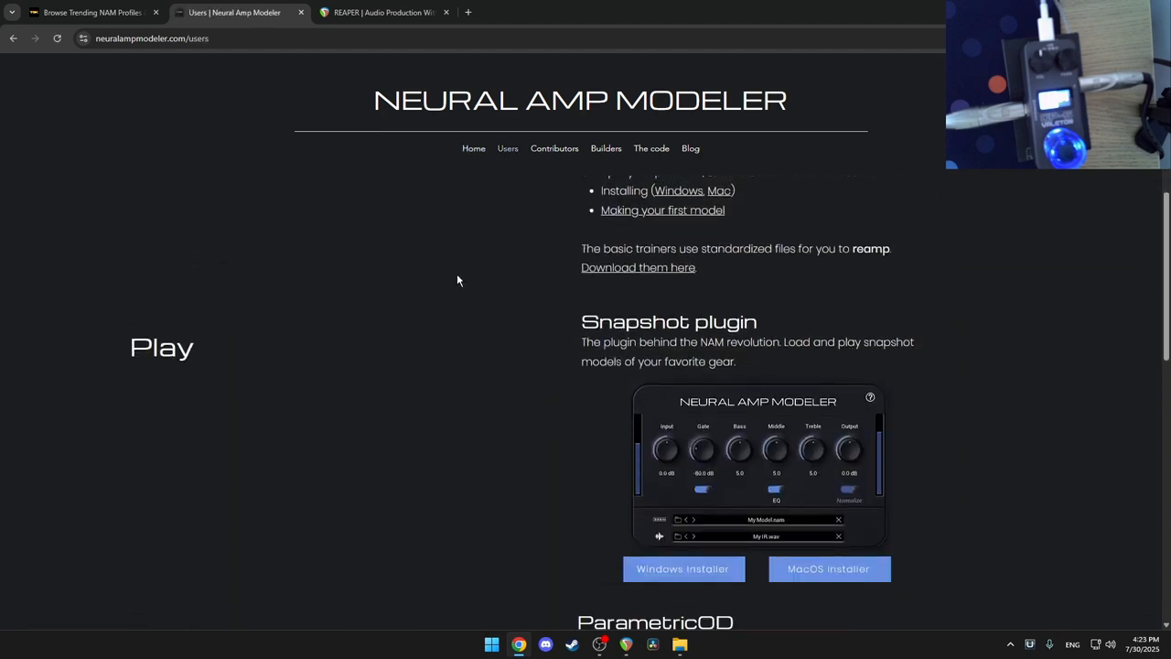
scroll(458, 280, "down", 3)
scroll(603, 304, "up", 2)
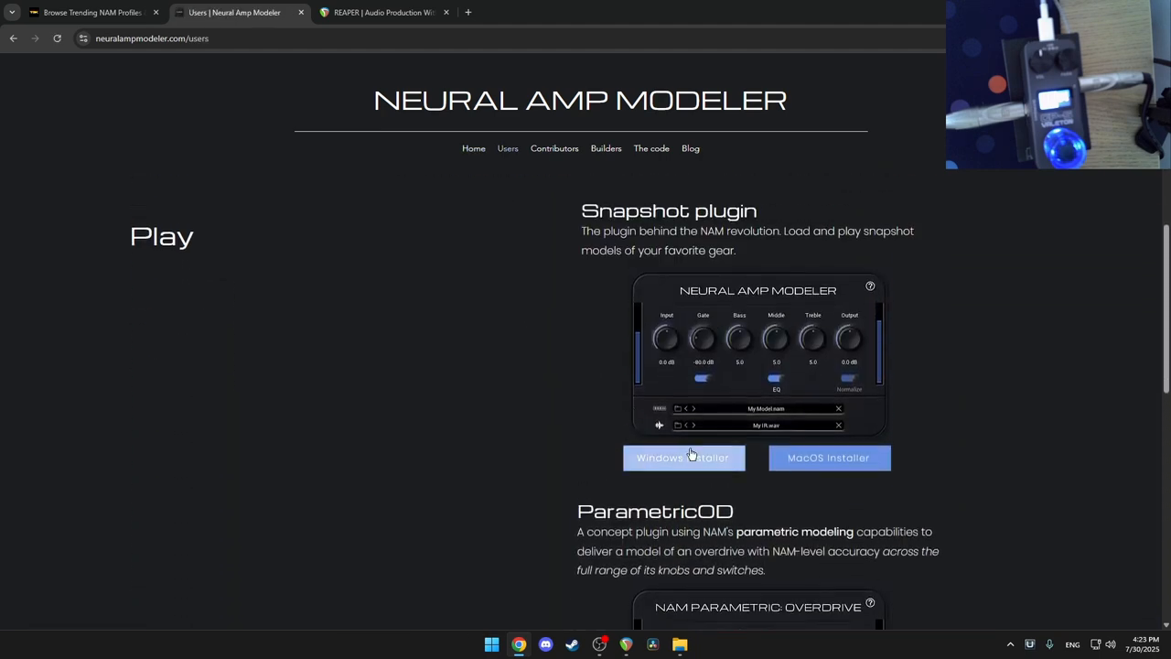
left_click_drag(767, 211, 544, 212)
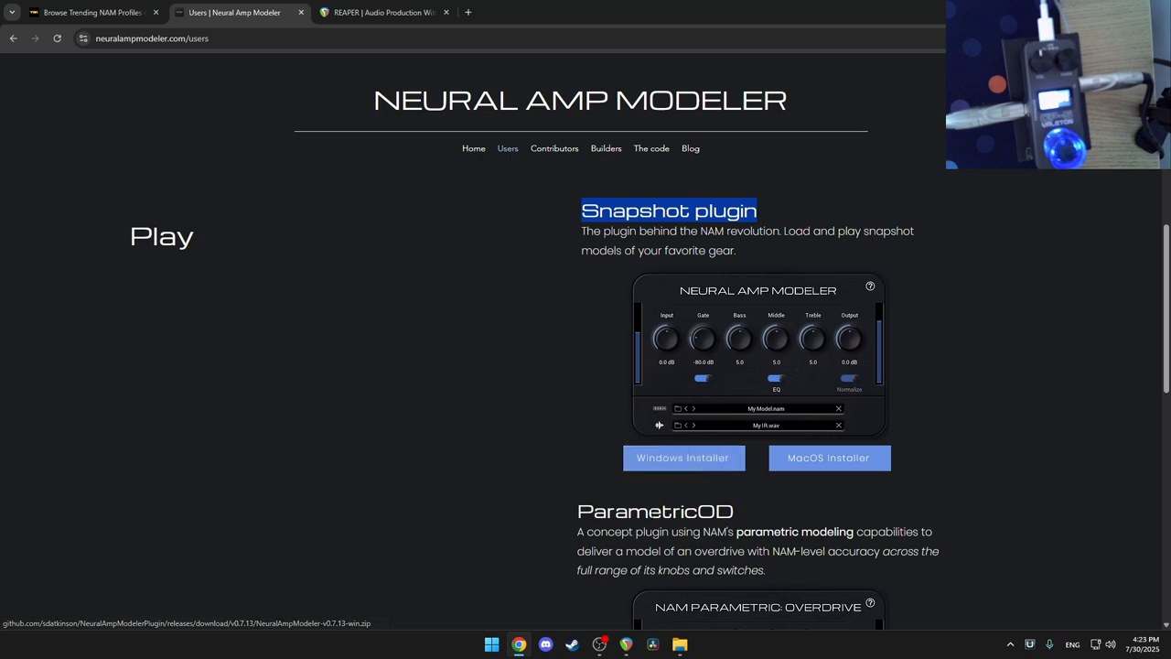
left_click(626, 644)
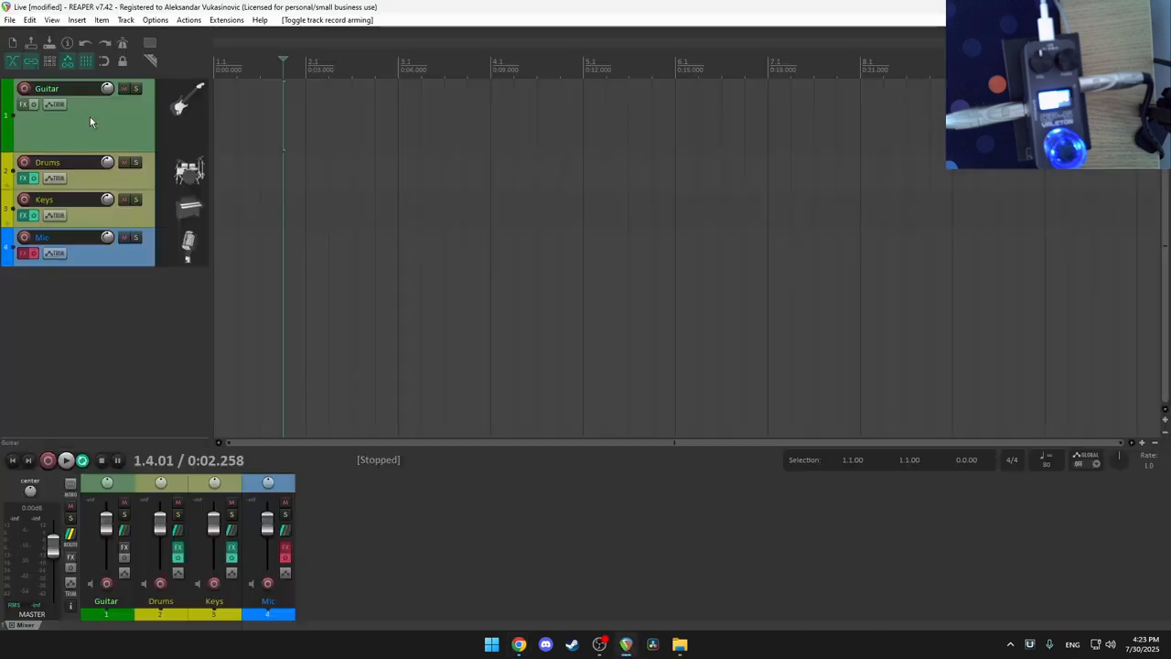
Step: Add the VST3 NeuralAmpModeler plugin to the Guitar track and center its window
left_click(23, 103)
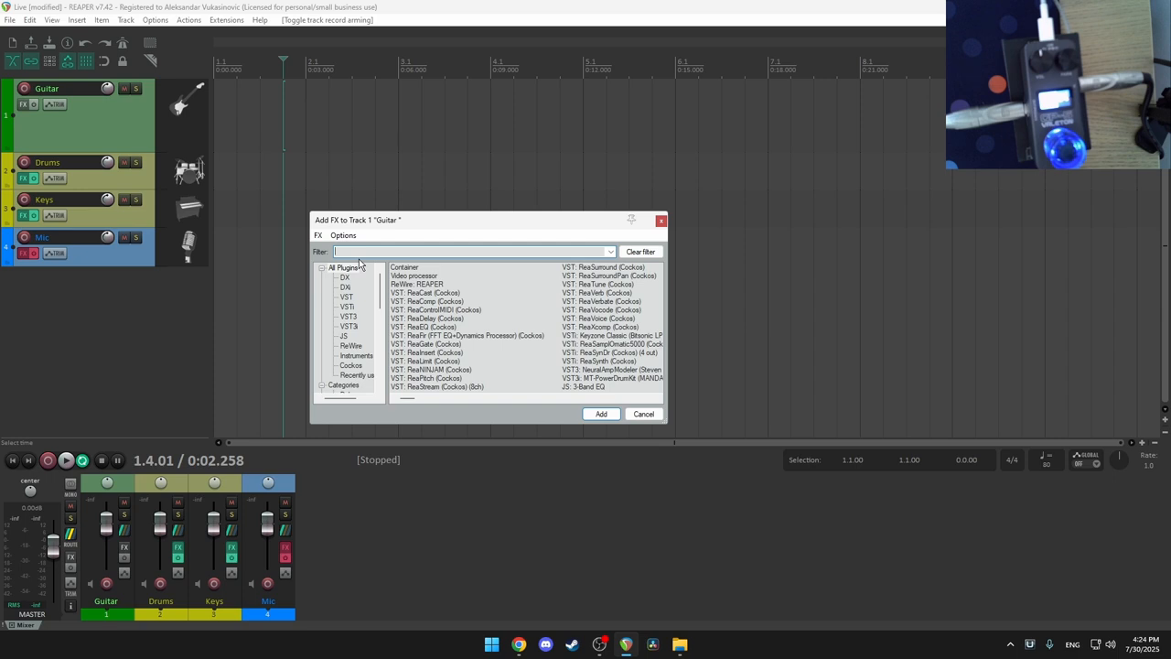
type("neural")
left_click(459, 269)
left_click(601, 413)
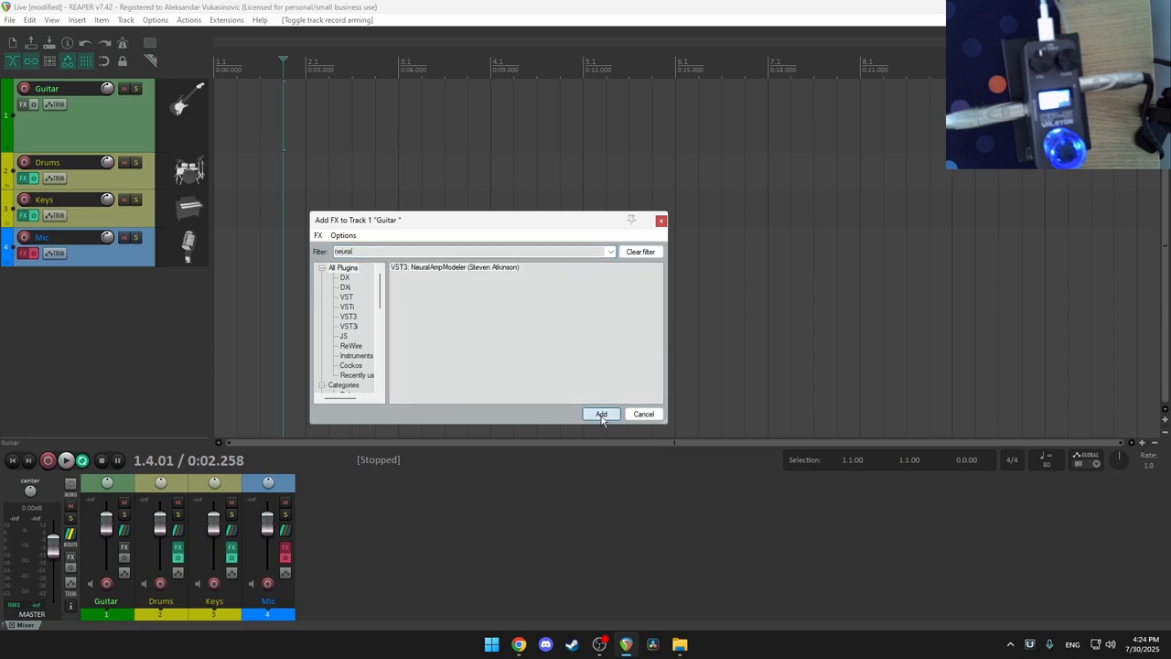
left_click_drag(311, 80, 519, 127)
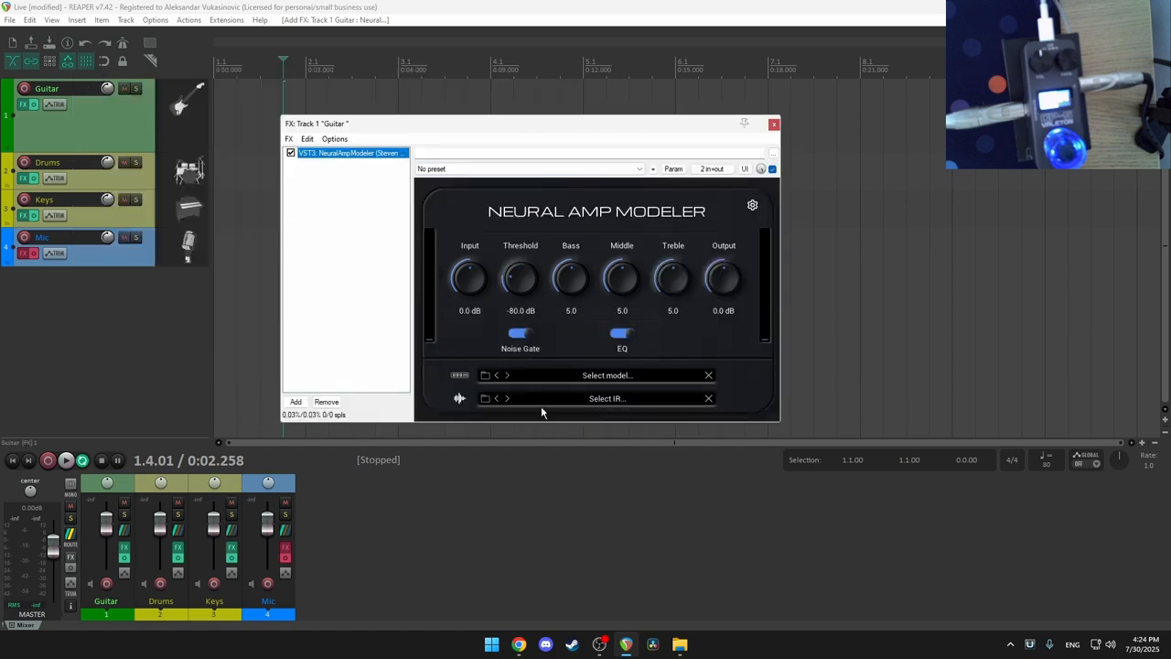
Step: On TONE3000, filter Gear to Amp Head and download the Marshall JCM800 2203X capture
left_click(523, 647)
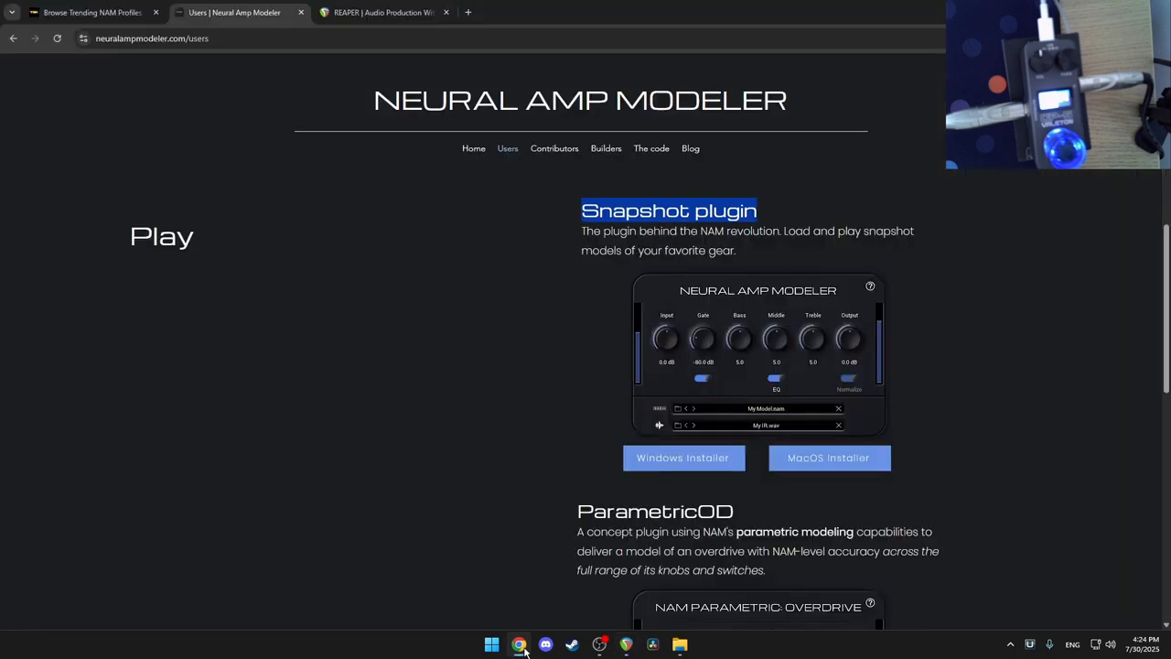
left_click(90, 13)
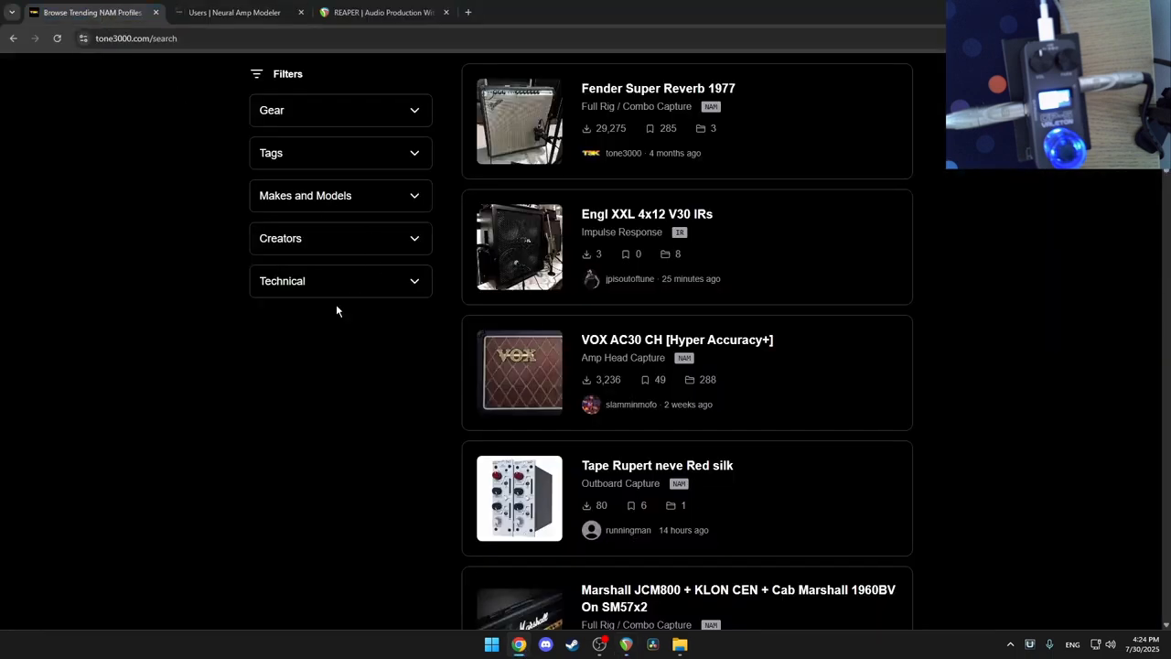
scroll(209, 248, "down", 4)
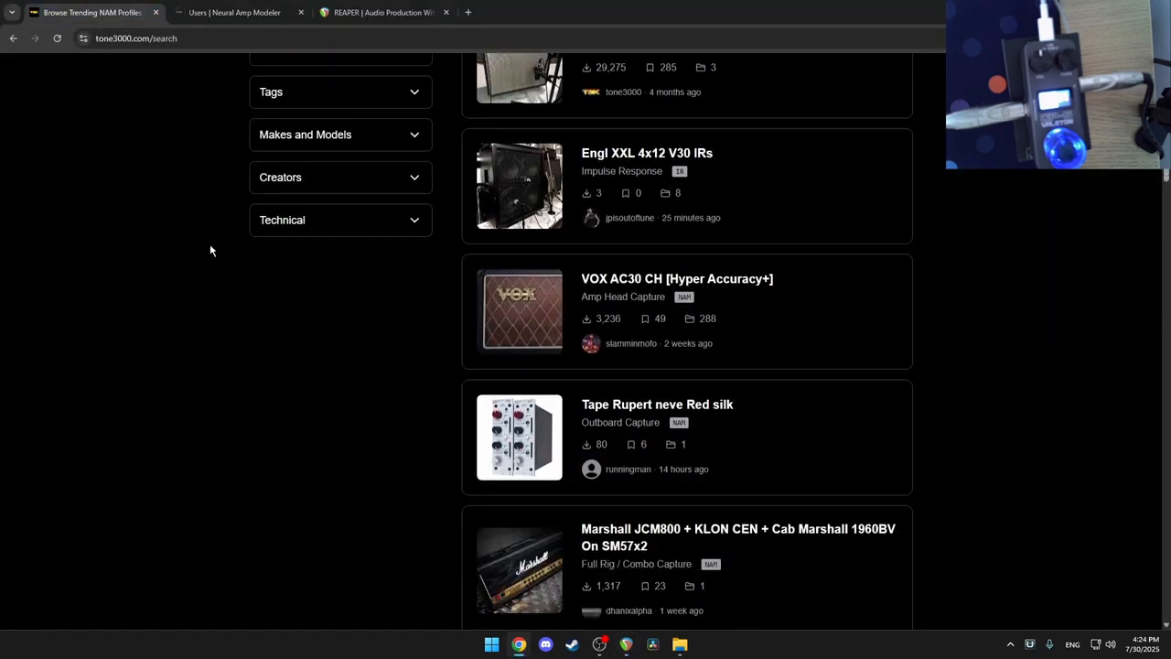
scroll(680, 351, "up", 4)
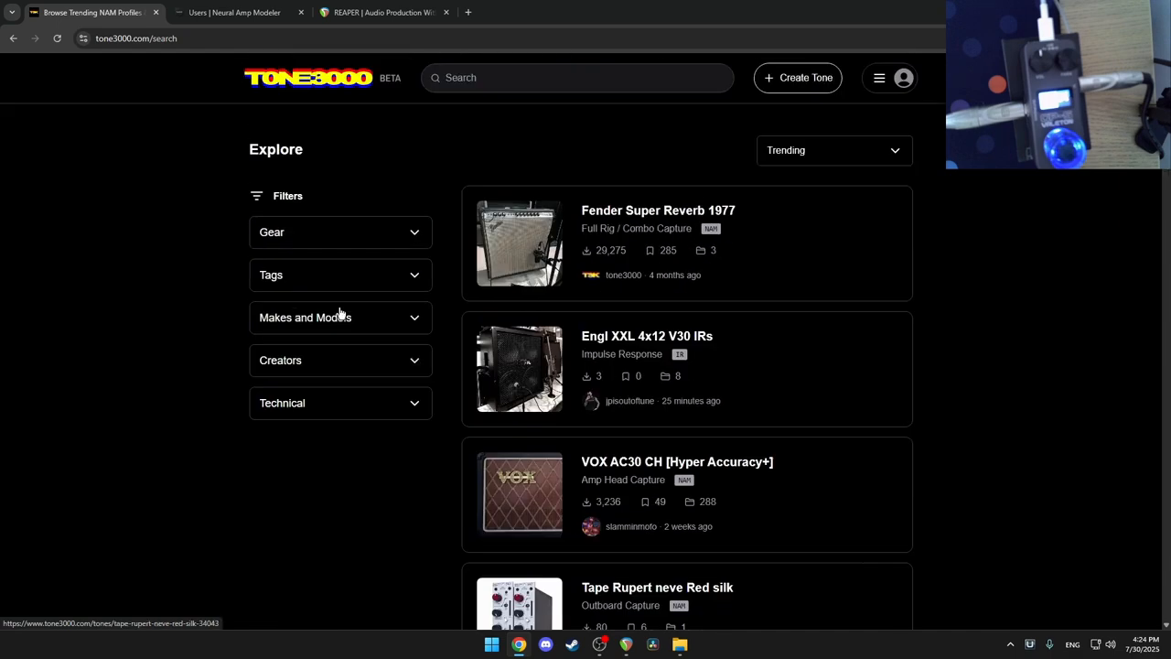
left_click(313, 235)
left_click(322, 265)
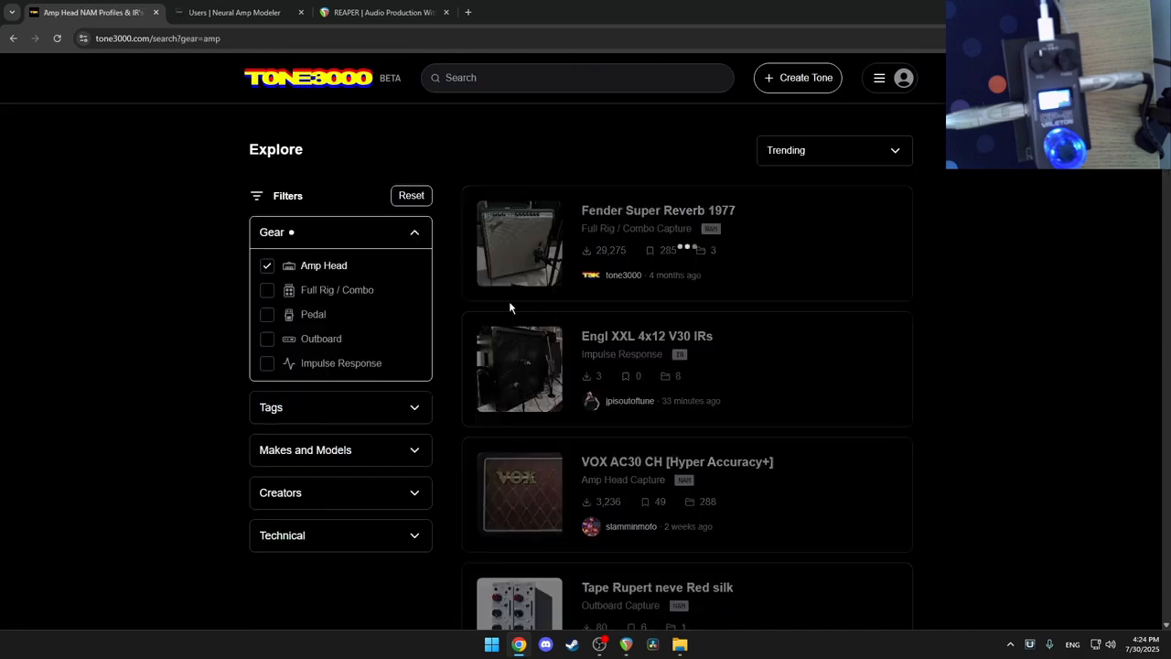
scroll(682, 370, "down", 2)
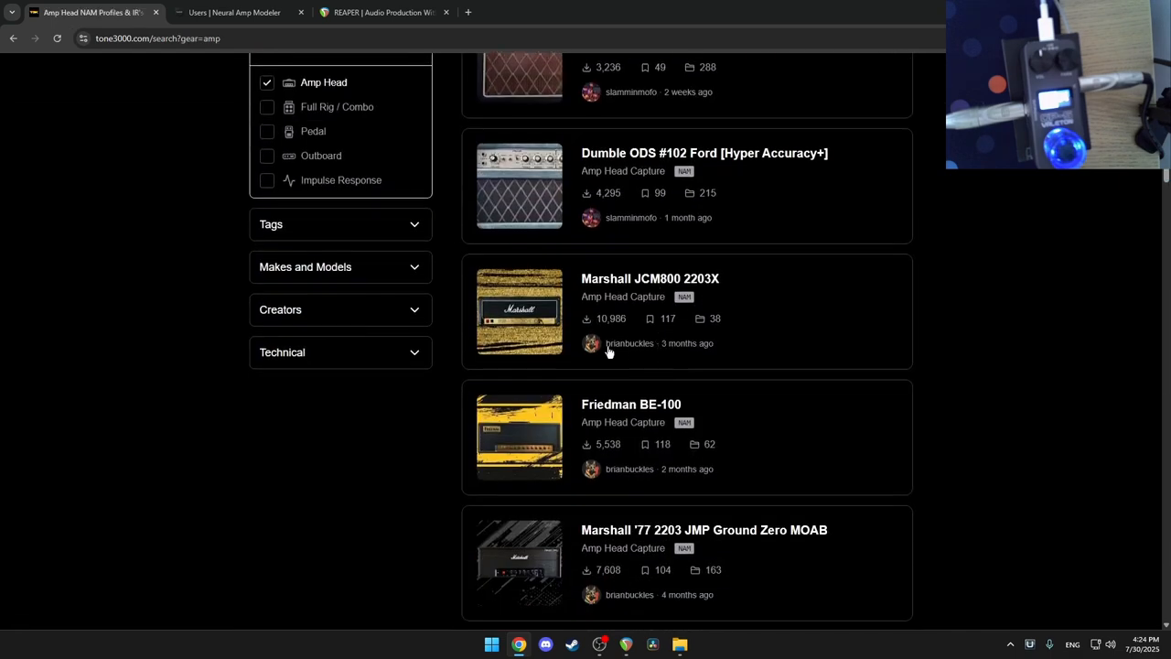
left_click(613, 283)
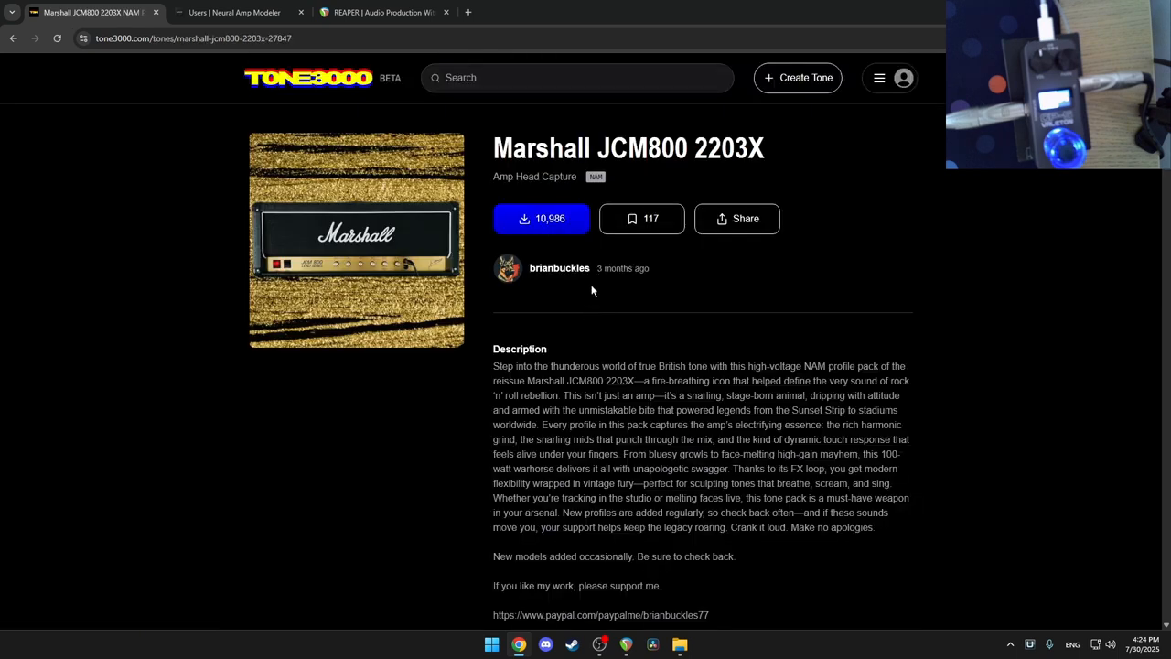
left_click(562, 228)
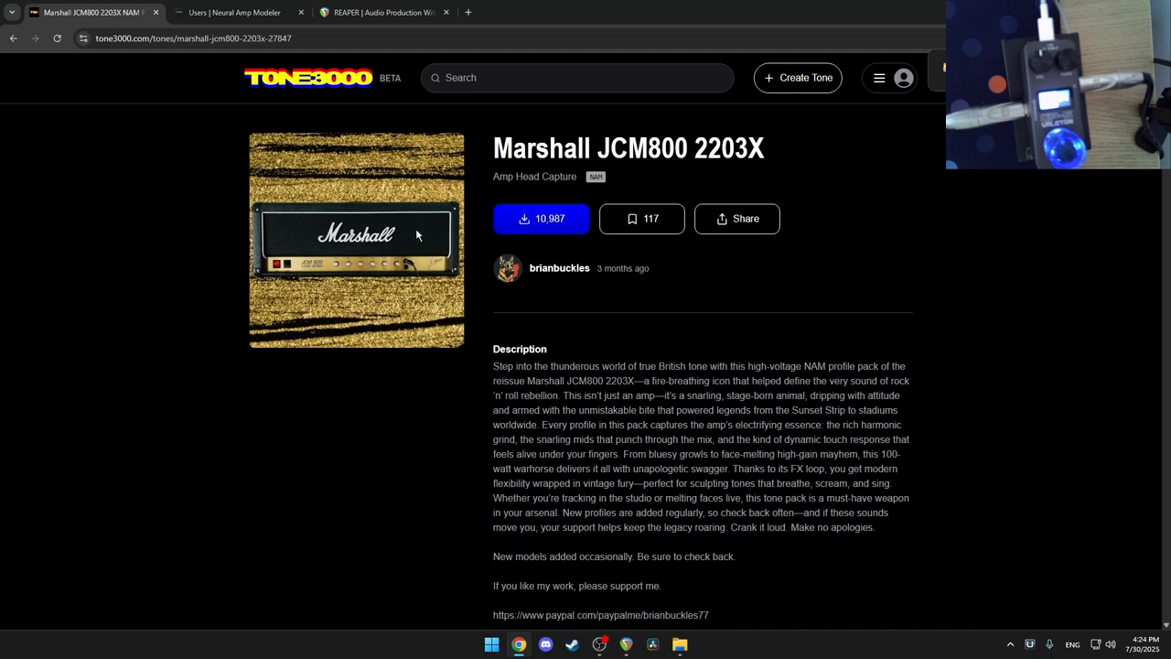
Step: Filter to Impulse Response only and download the Marshall 1960AV impulse responses
left_click(13, 39)
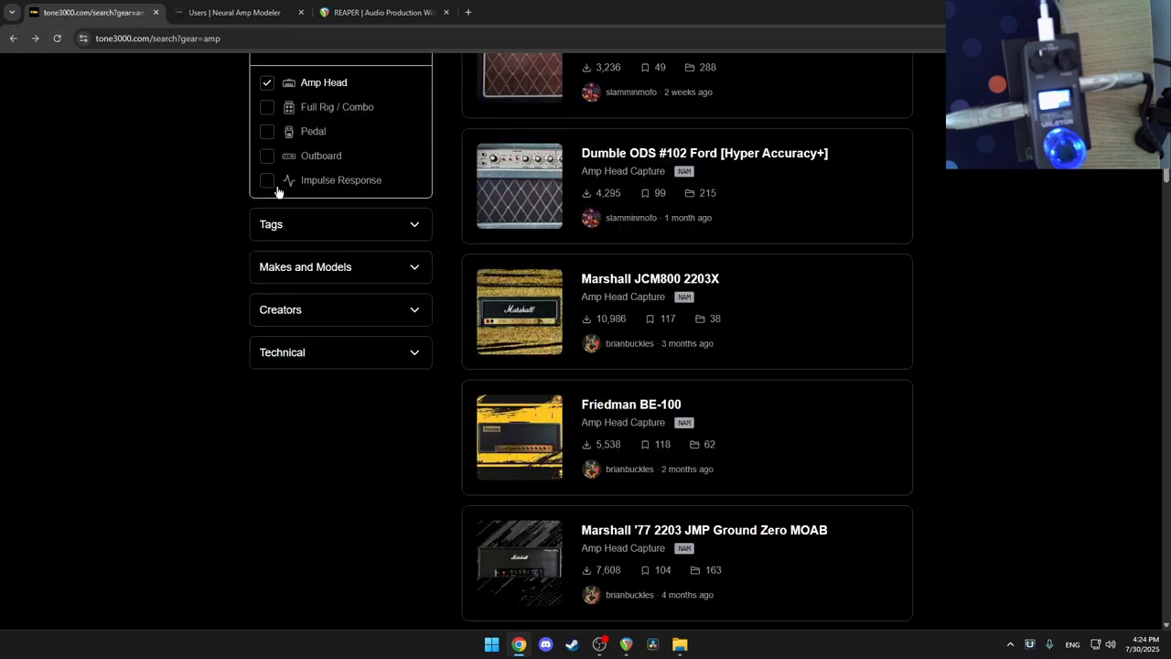
left_click(268, 304)
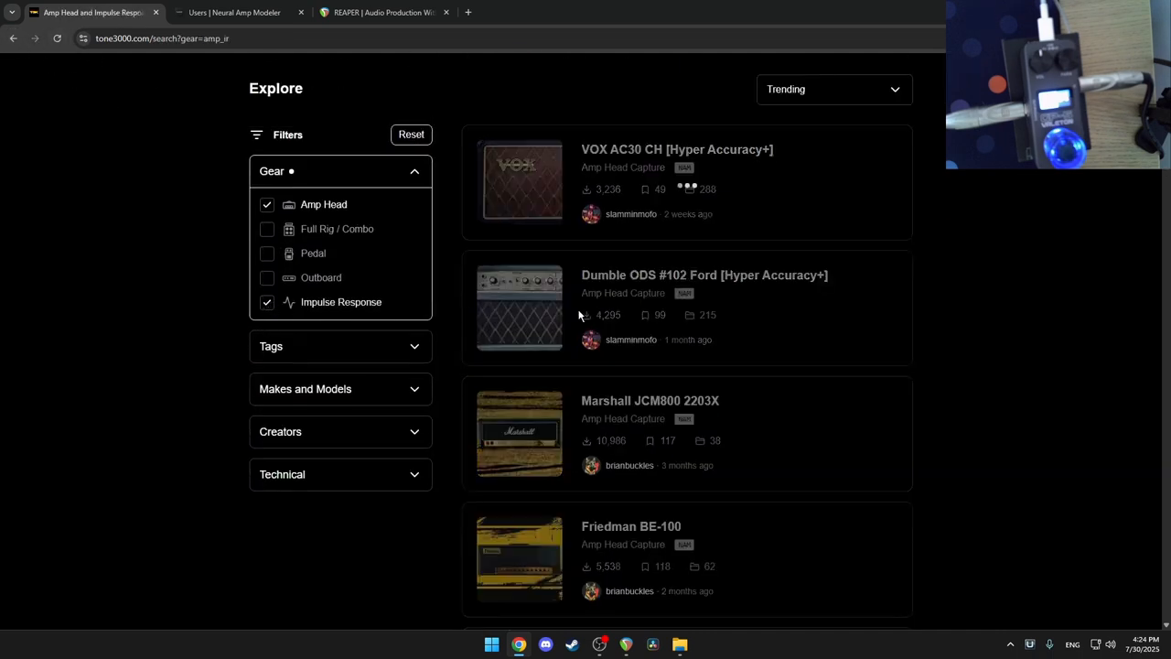
scroll(573, 306, "down", 2)
scroll(512, 291, "up", 1)
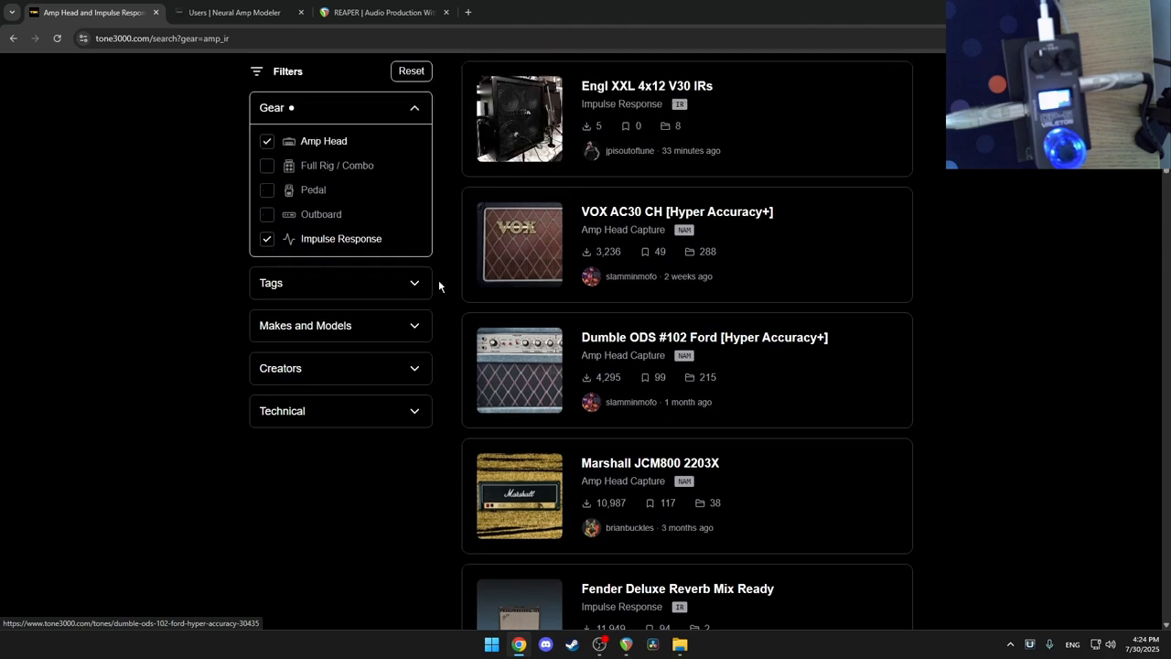
left_click(265, 143)
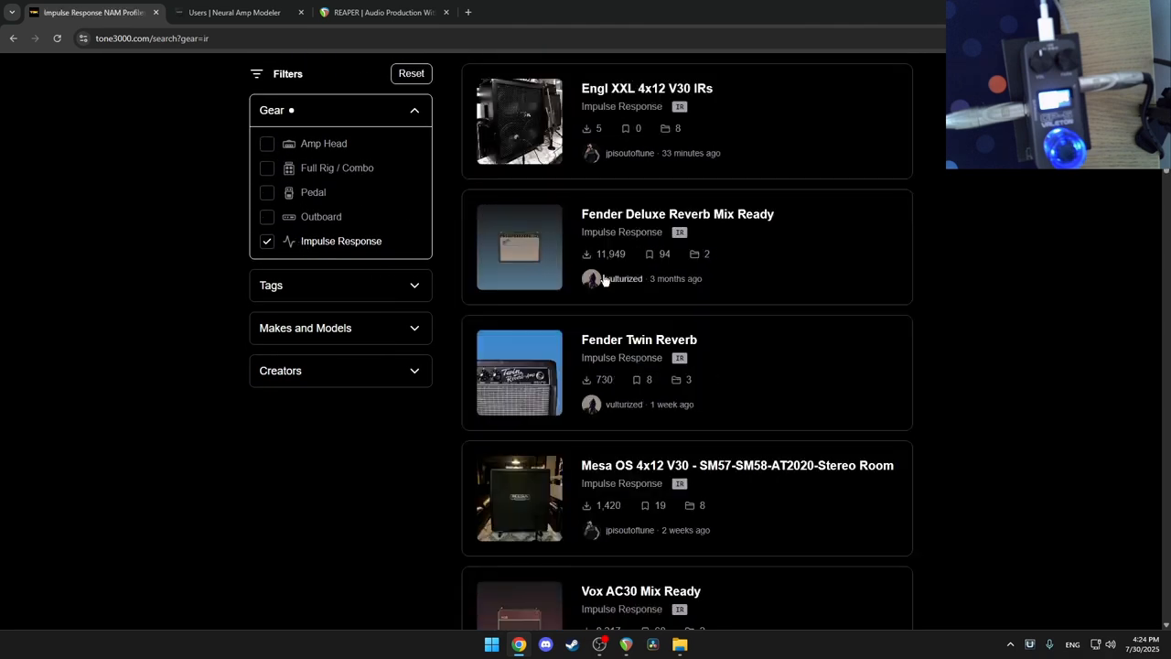
scroll(558, 261, "down", 4)
scroll(558, 263, "down", 4)
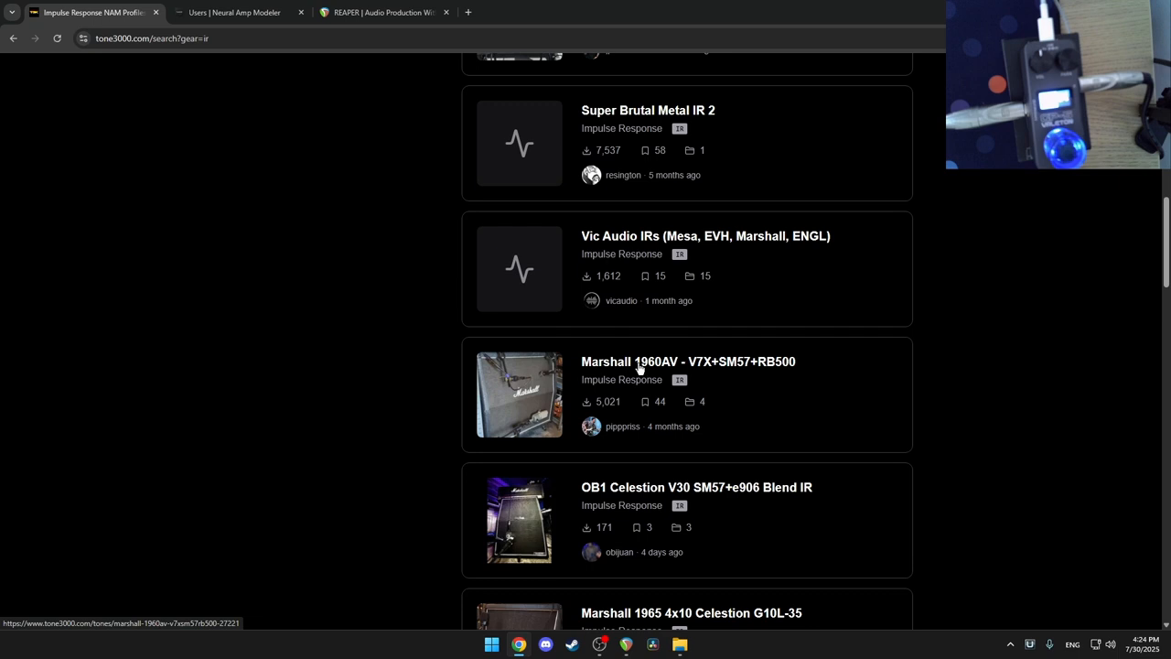
left_click(639, 364)
left_click(539, 252)
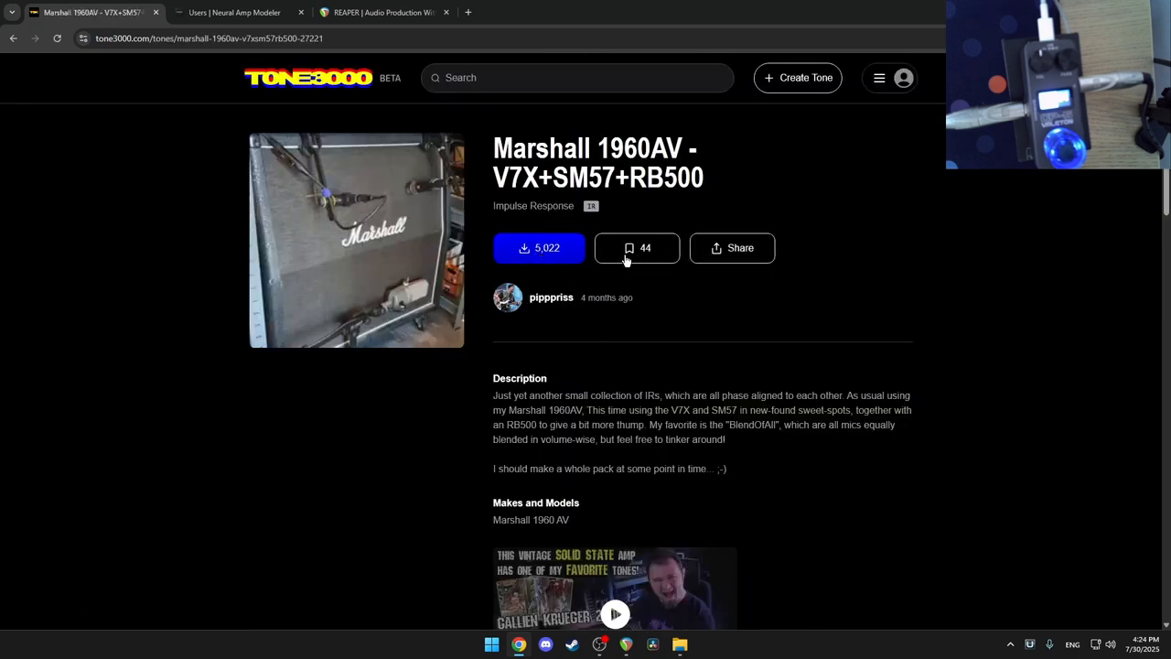
left_click(680, 645)
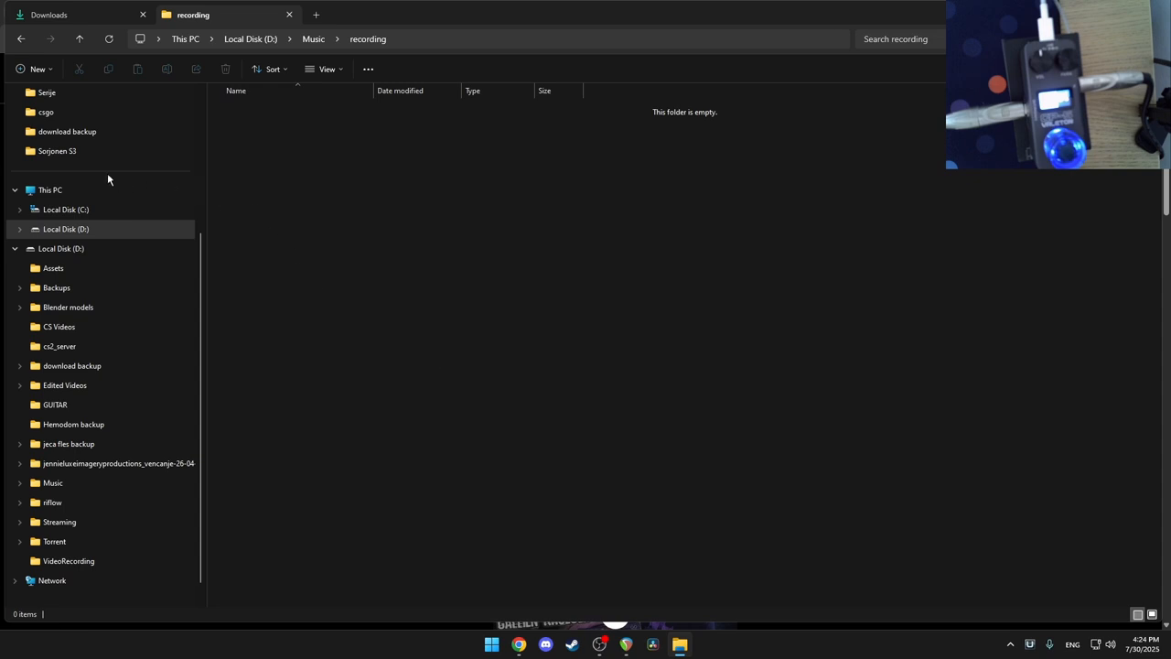
Step: Extract the Marshall JCM800 2203X and 1960AV zips in Downloads into their own folders
left_click(70, 13)
left_click(272, 148)
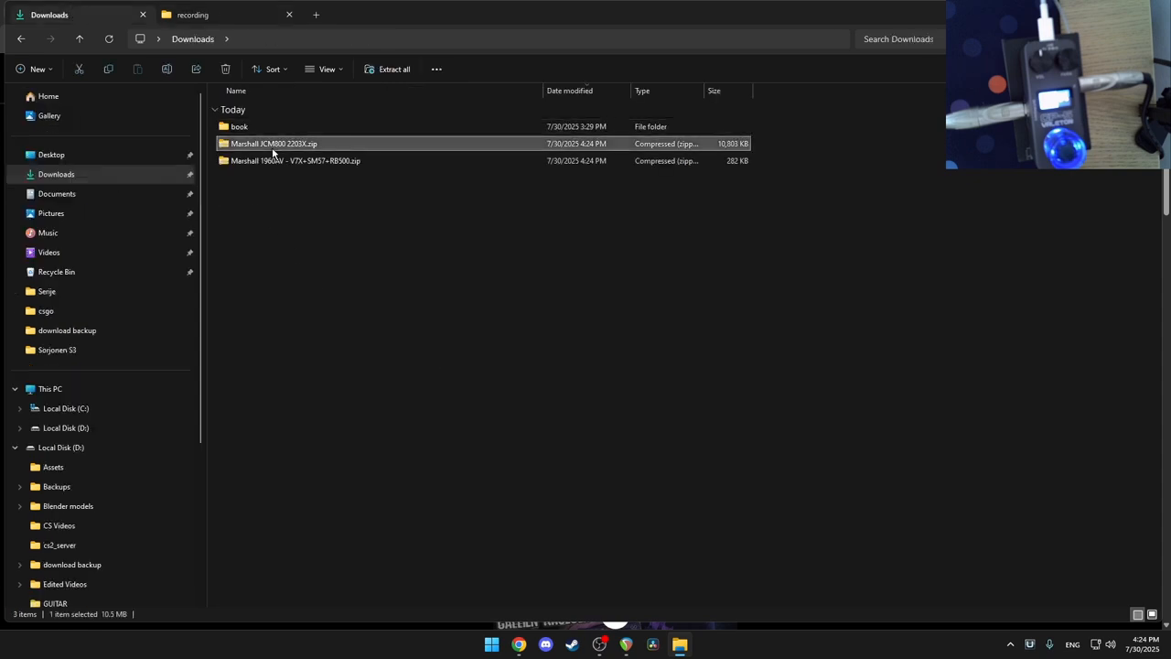
right_click(272, 153)
mouse_move(358, 214)
left_click(494, 238)
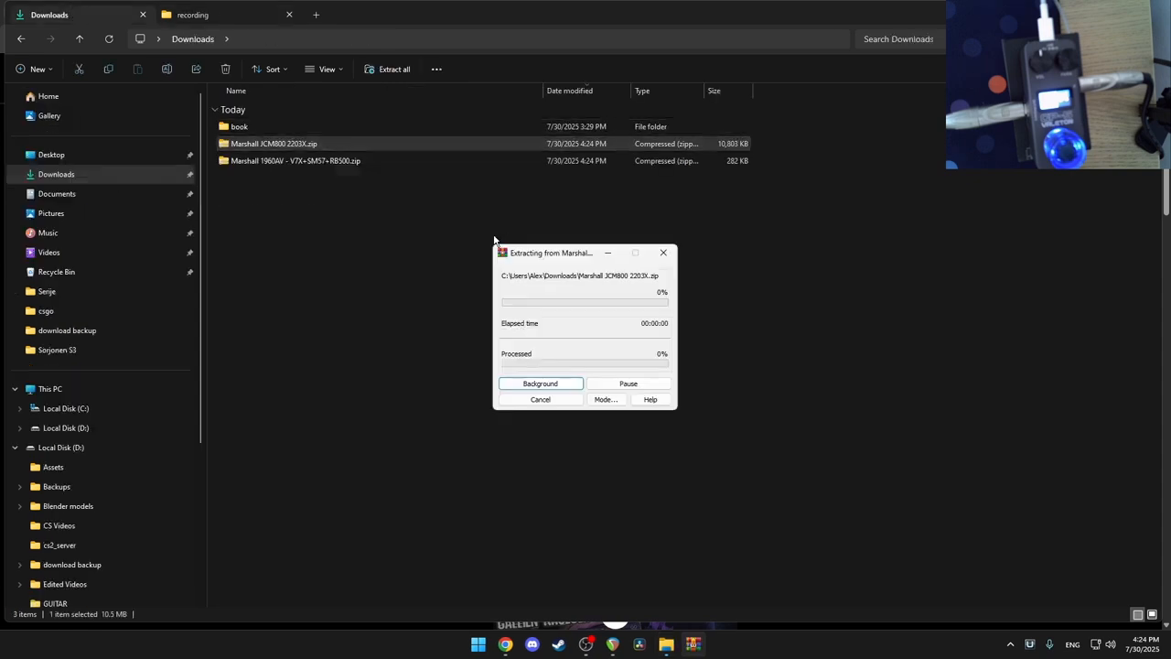
right_click(272, 161)
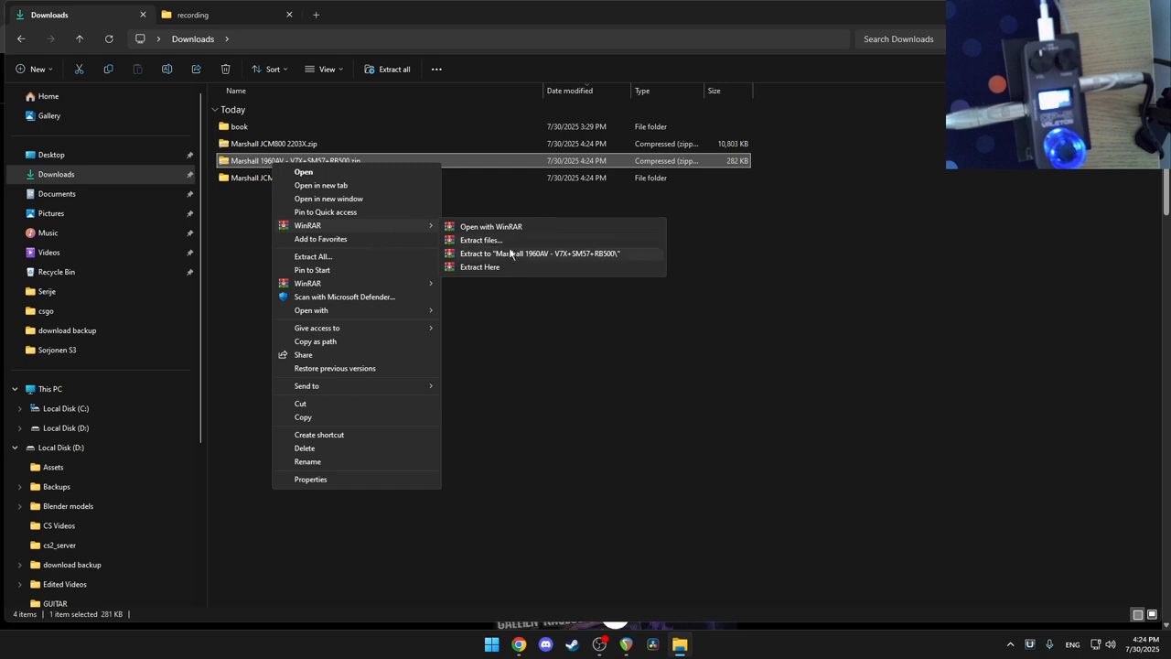
left_click(510, 254)
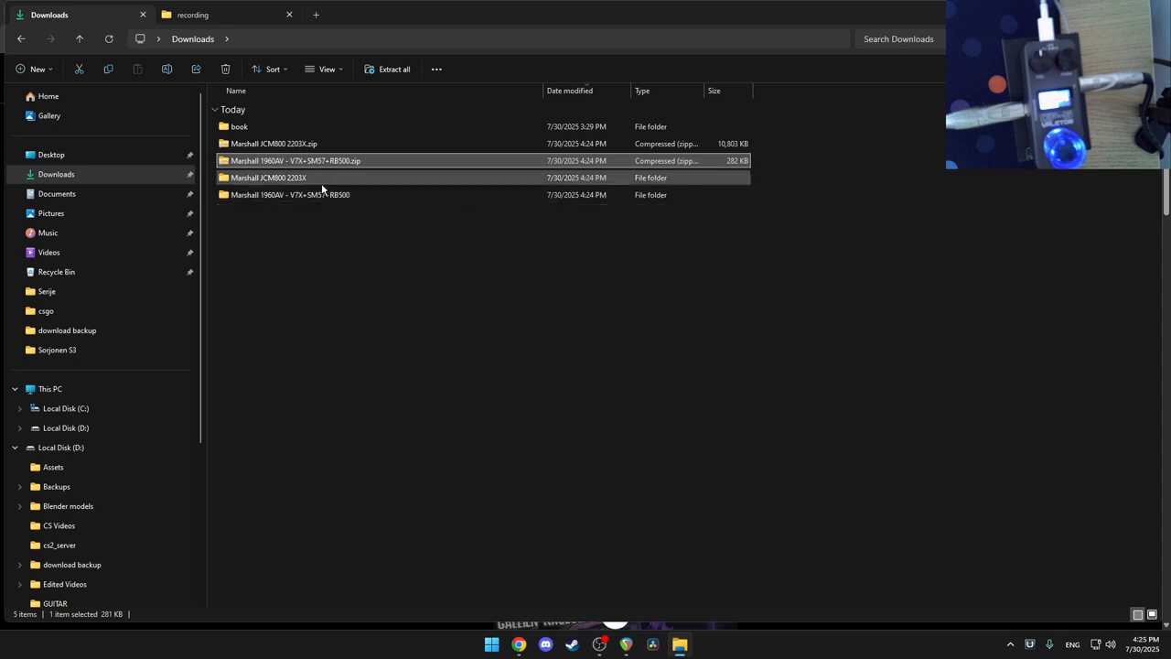
left_click(627, 647)
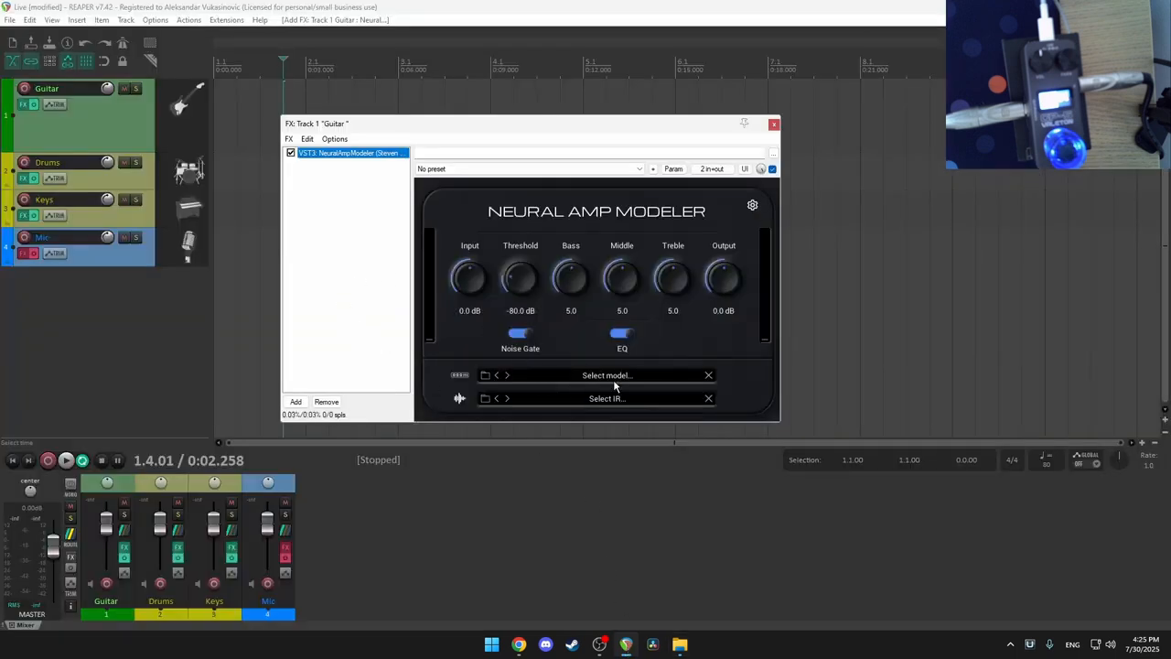
Step: Load the 01b Marshall JCM800 2203x .nam model into Neural Amp Modeler
left_click(586, 375)
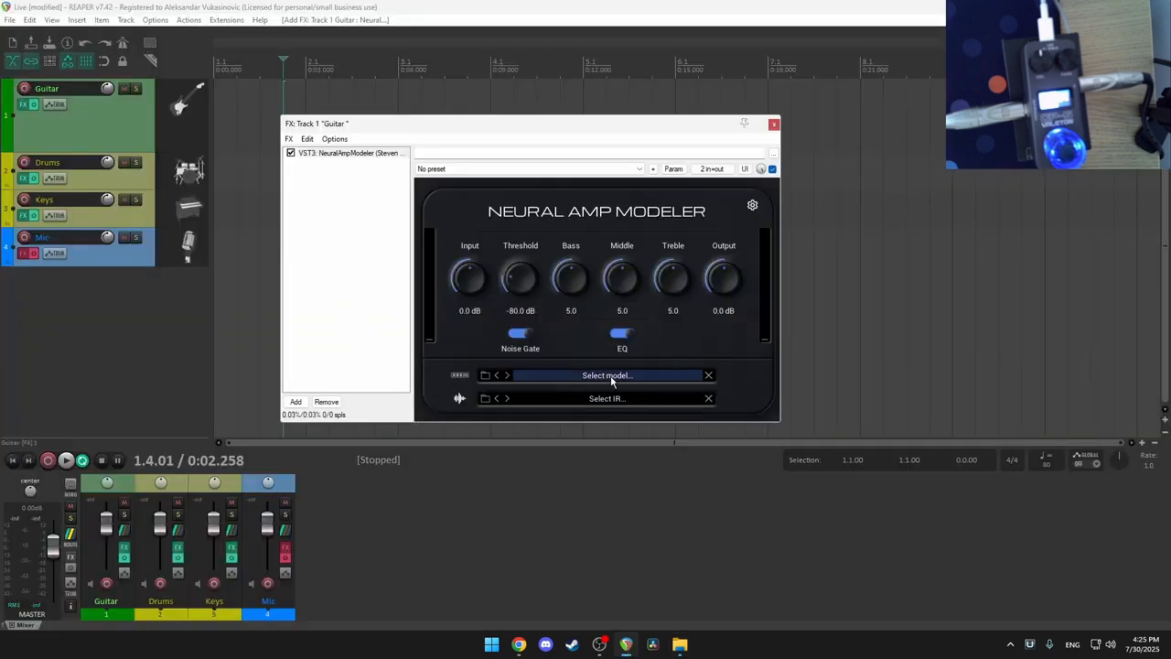
double_click(615, 257)
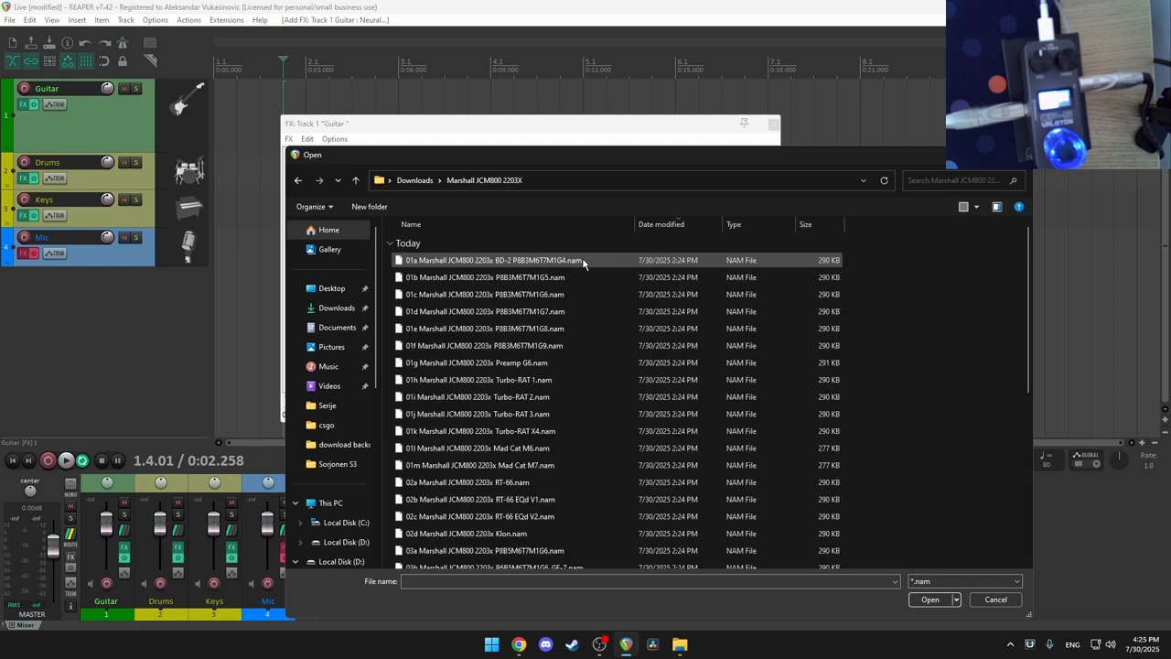
left_click(526, 279)
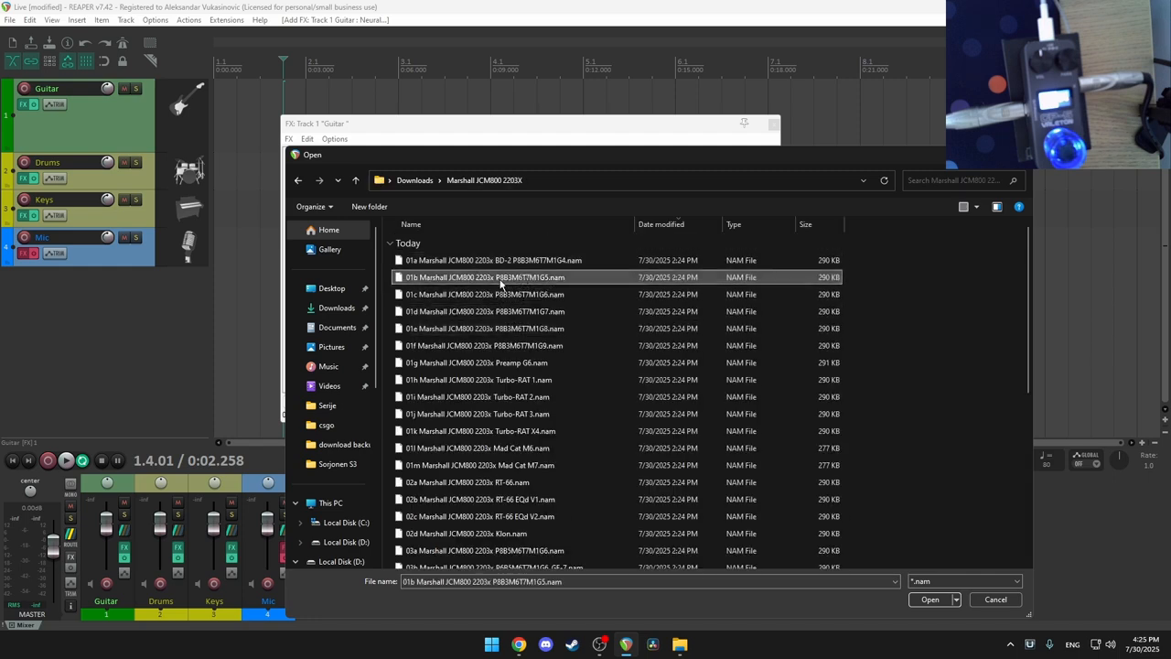
double_click(520, 279)
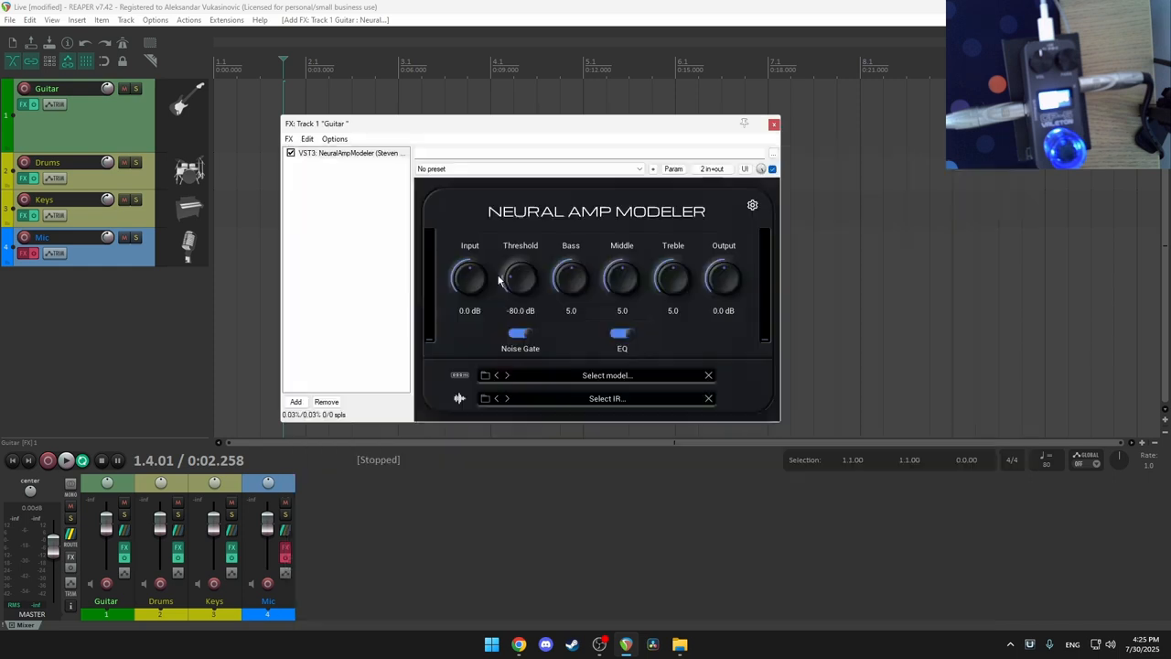
Step: Load BlendOfAll_dc.wav from the Marshall 1960AV folder as the IR and record-arm the Guitar track
left_click(600, 400)
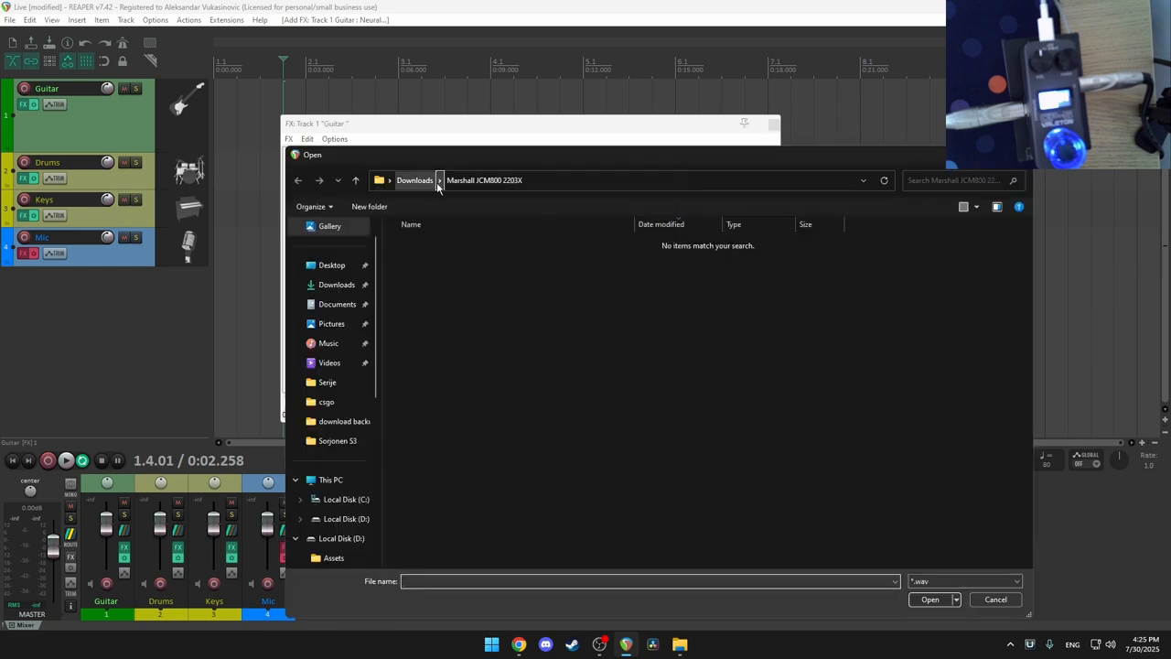
left_click(414, 180)
double_click(447, 263)
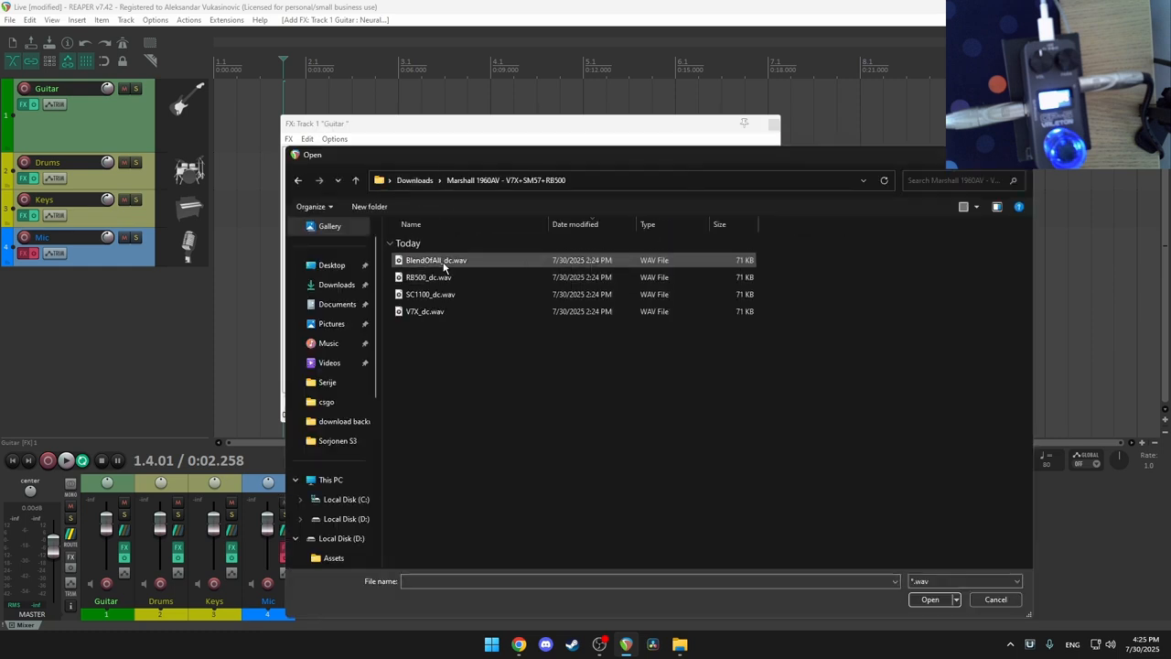
double_click(445, 264)
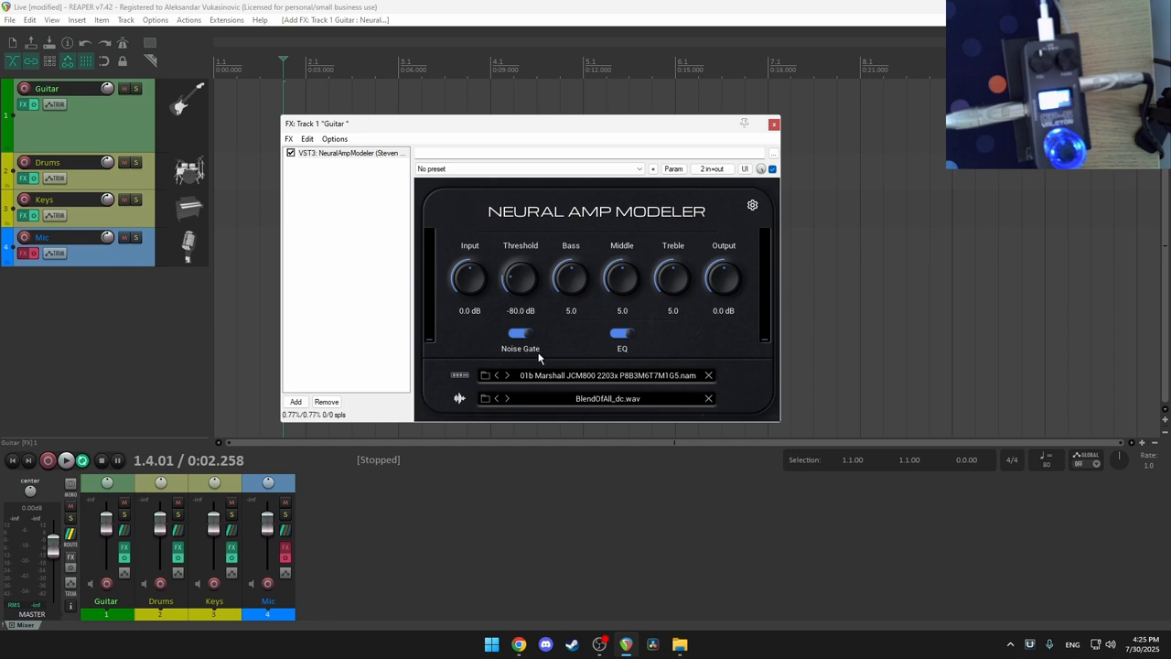
left_click(23, 88)
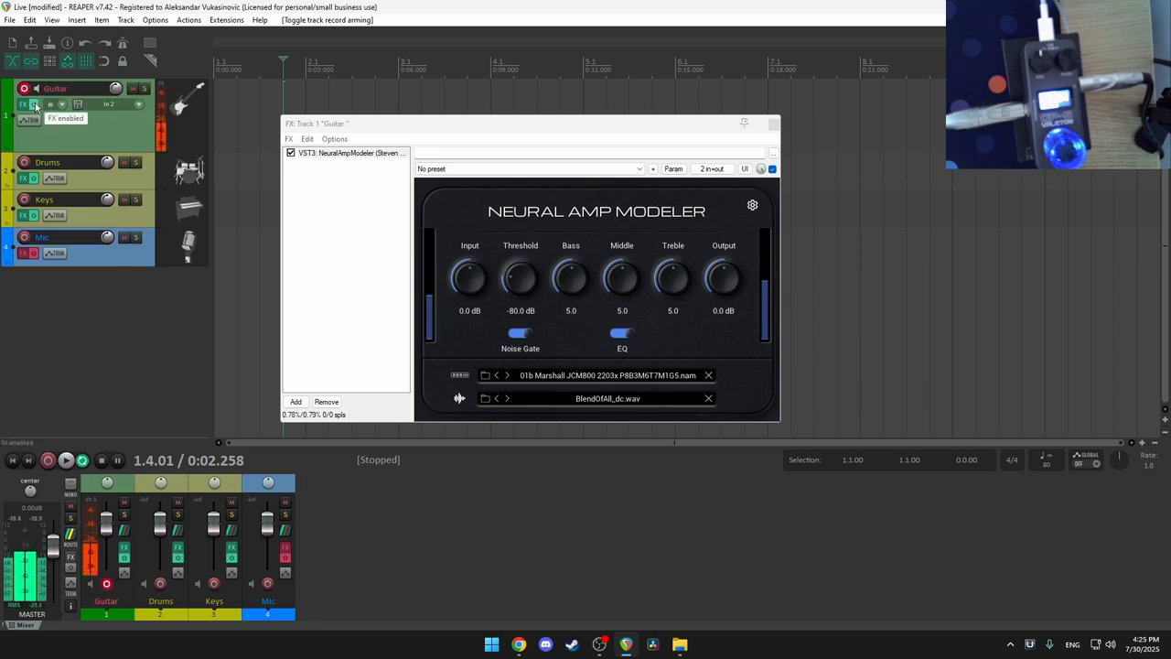
Step: Raise the noise gate threshold to -60.5 dB and set the output mode to Raw
left_click_drag(520, 286, 519, 242)
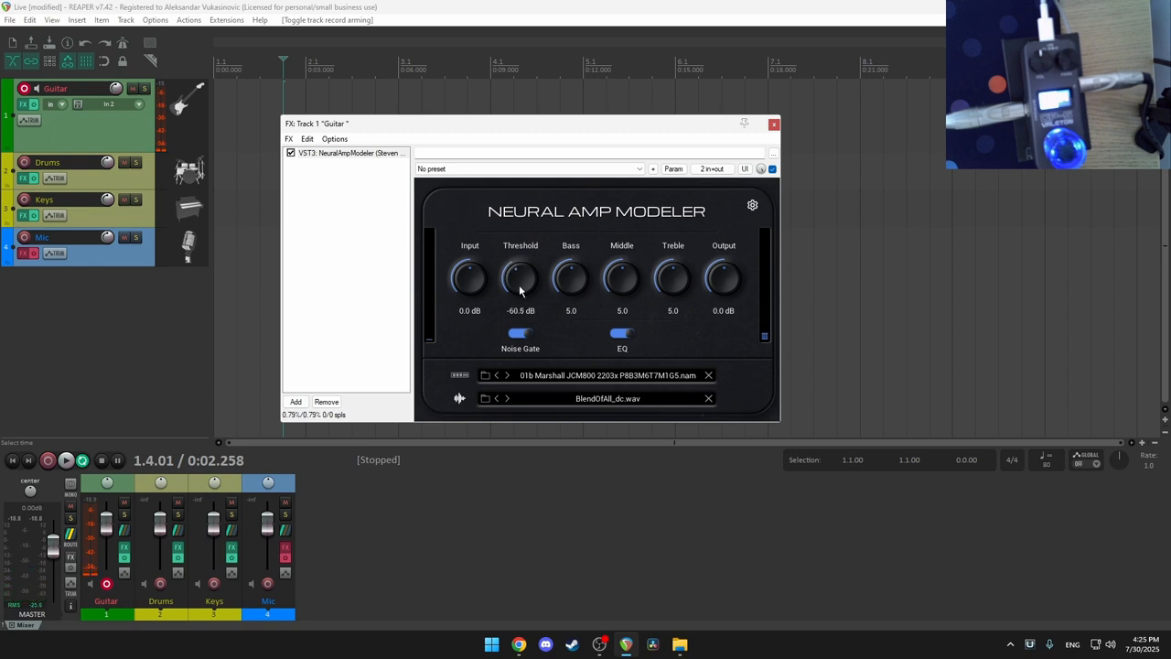
left_click(752, 207)
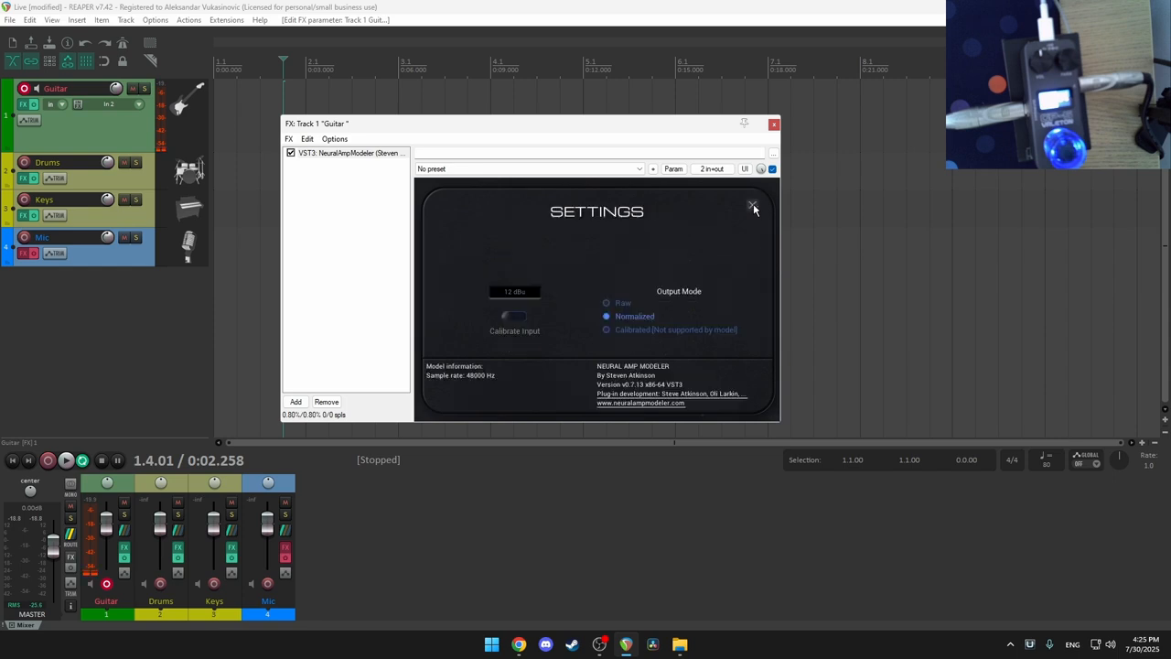
left_click(606, 304)
left_click(752, 206)
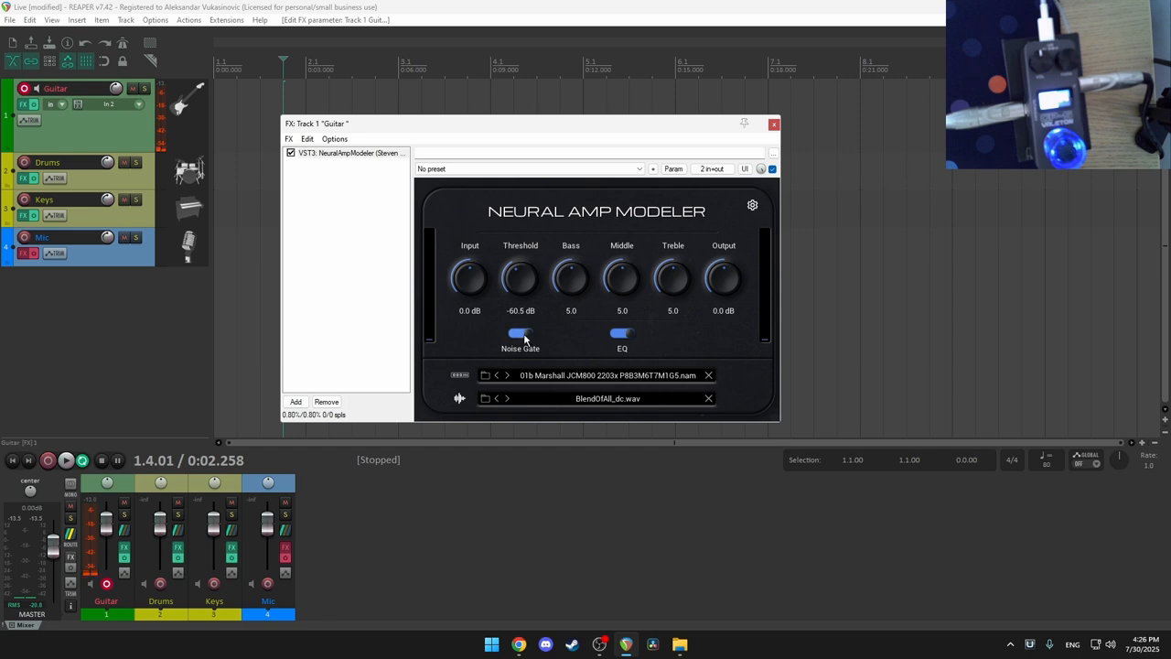
Step: Turn off the noise gate and EQ, and raise Output to 4.1 dB
left_click(524, 333)
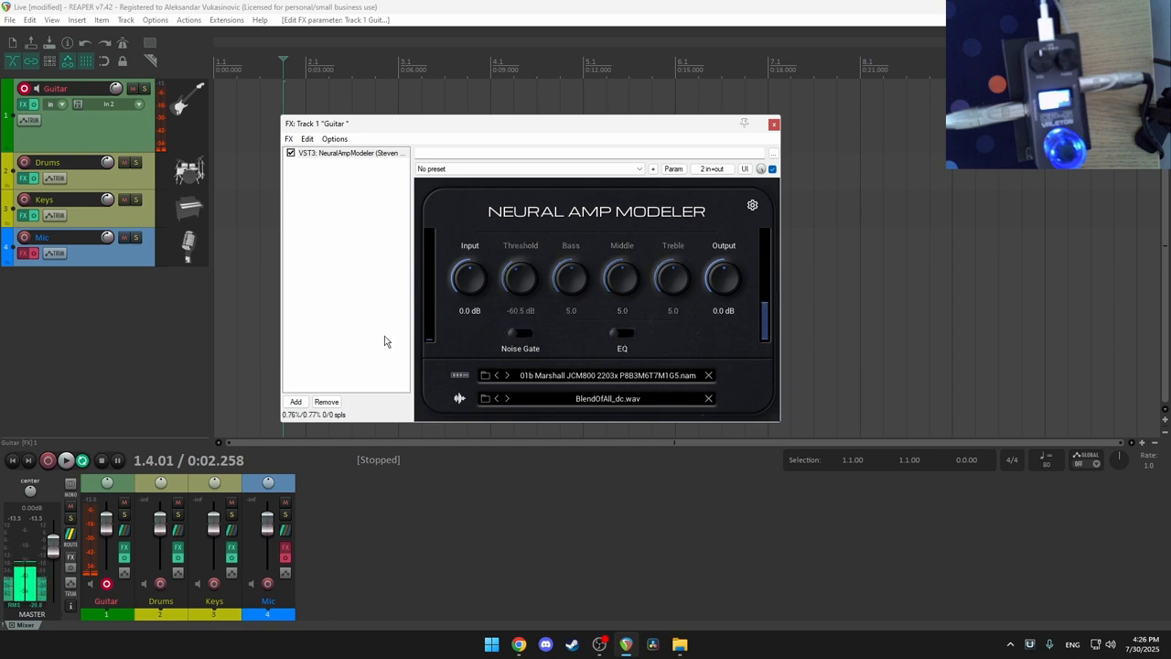
left_click(24, 88)
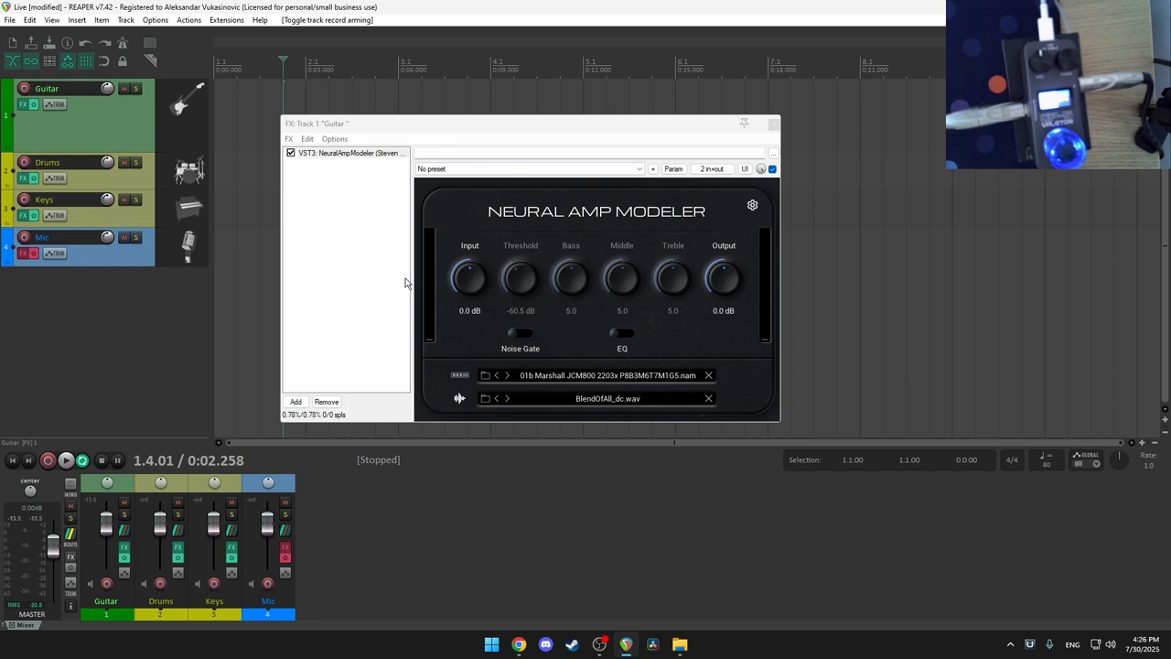
left_click_drag(730, 286, 729, 275)
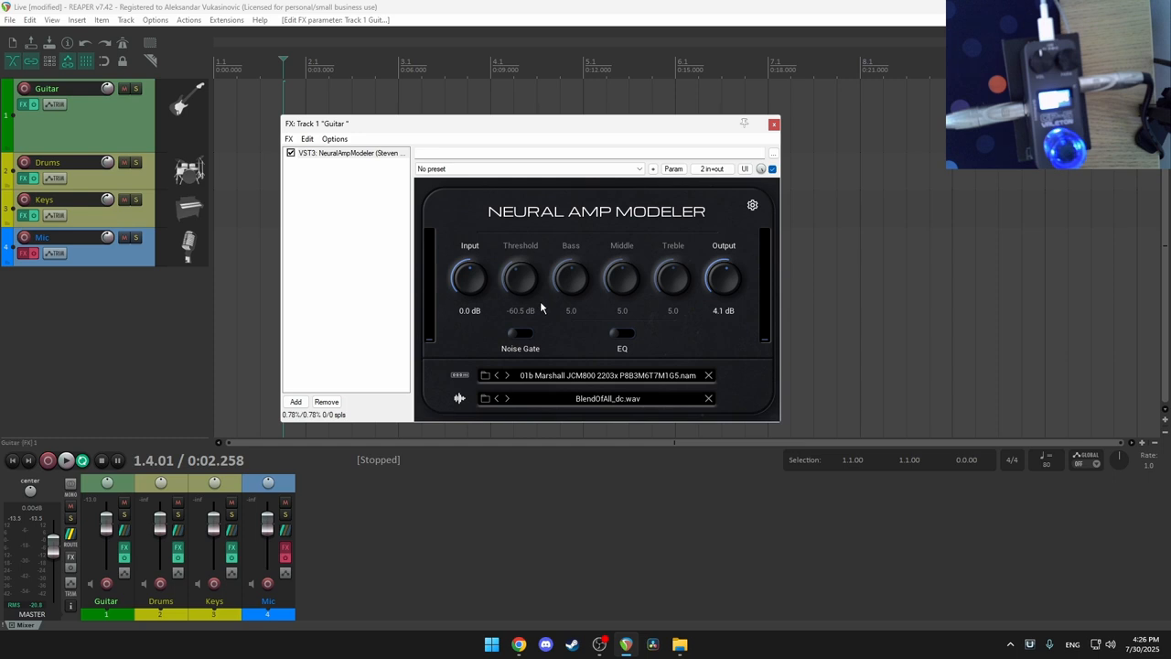
left_click(773, 124)
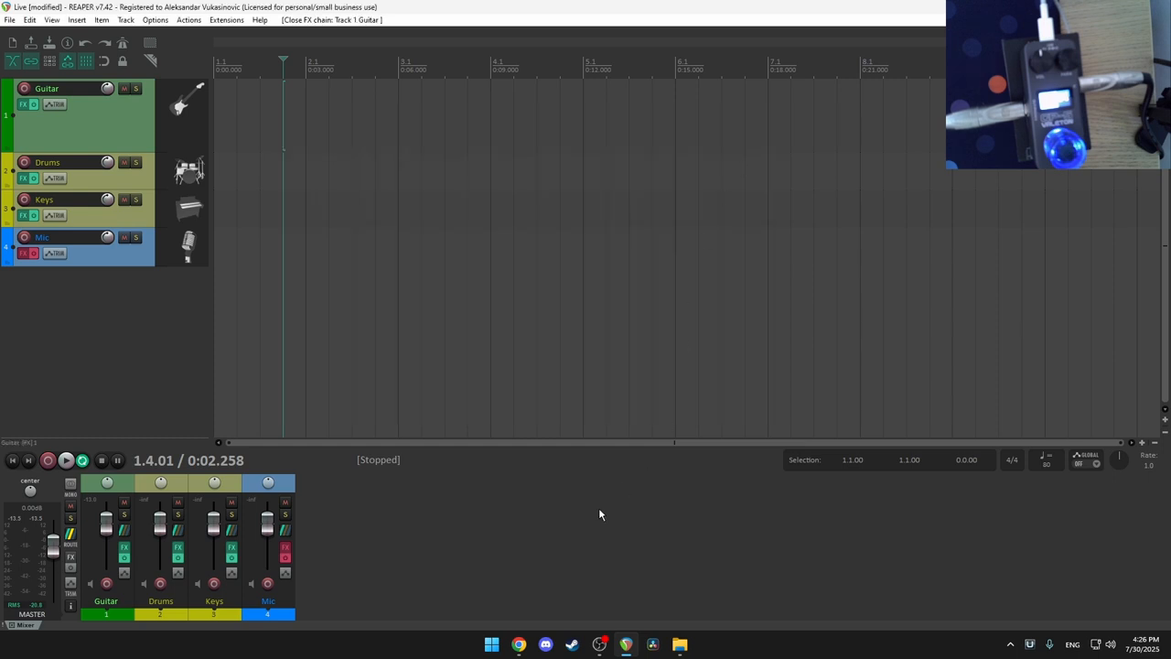
left_click(519, 644)
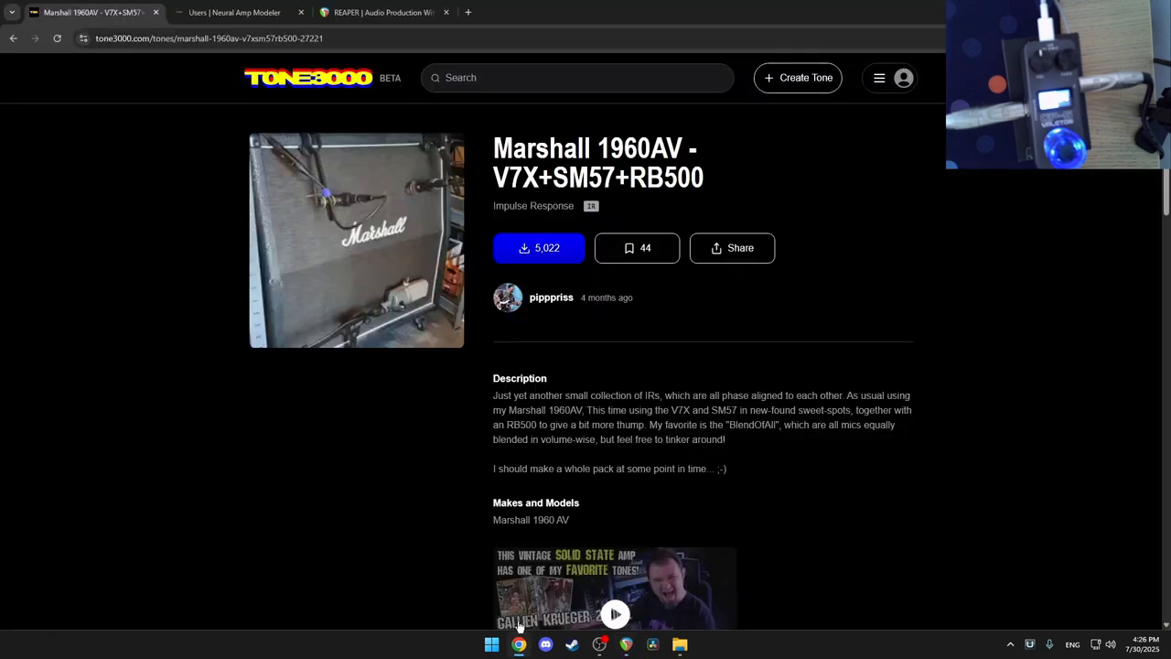
left_click(220, 13)
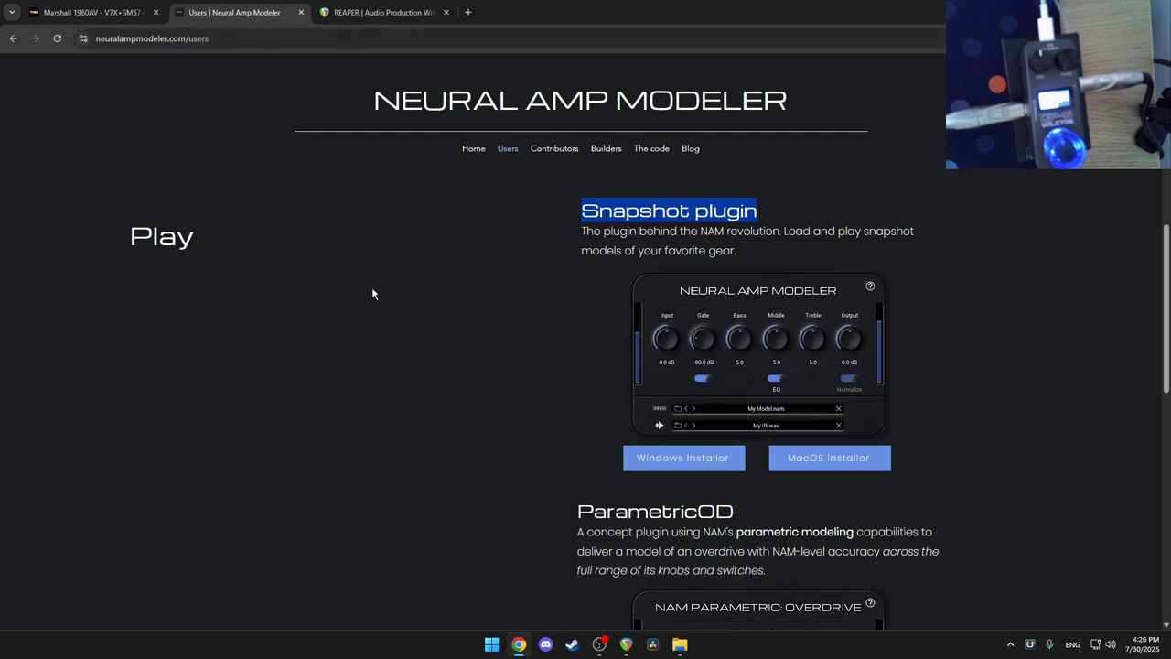
Step: Open the online NAM training notebook in Colab and its Step 1 input.wav reamp file
scroll(470, 288, "down", 2)
scroll(439, 256, "up", 8)
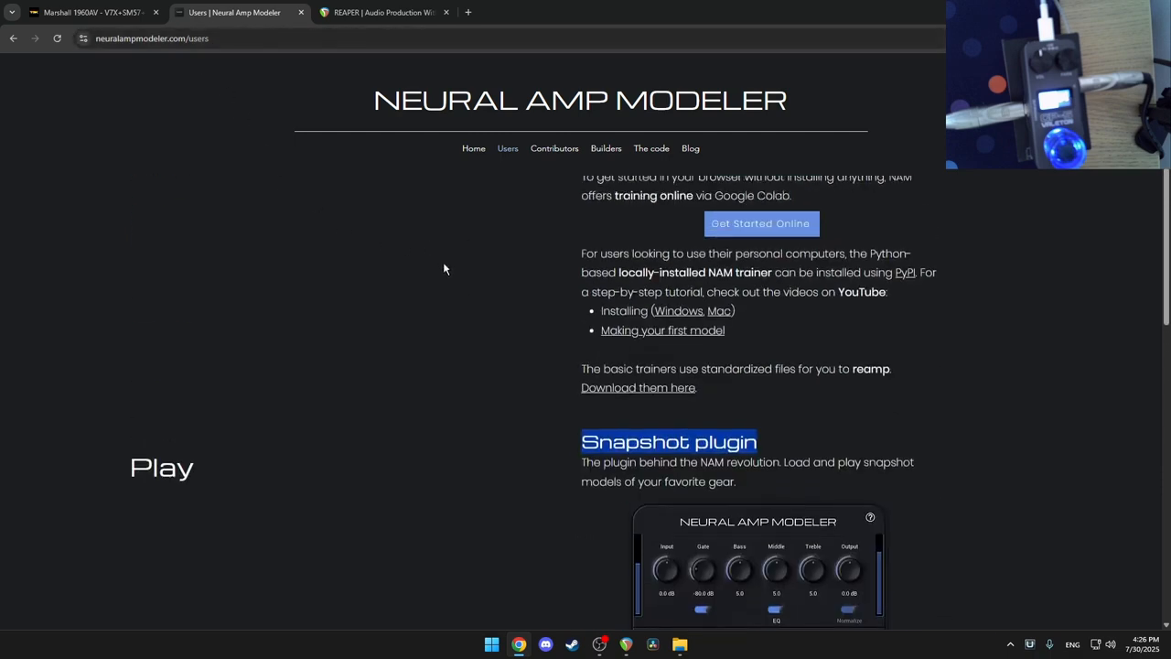
scroll(473, 297, "down", 1)
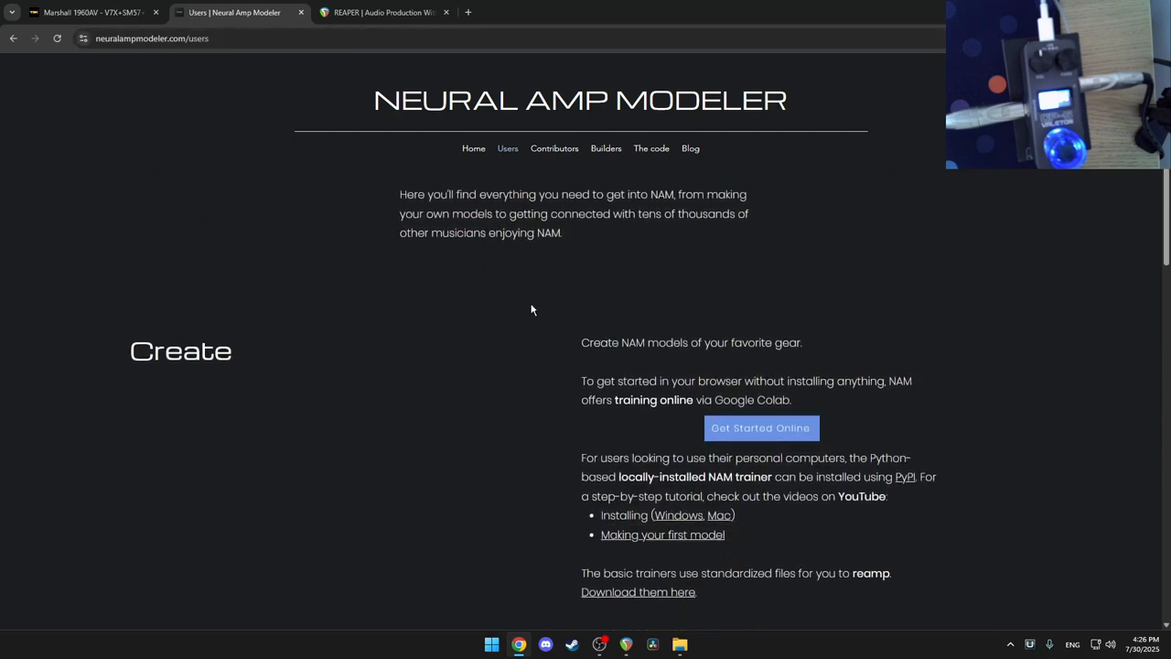
left_click(778, 423)
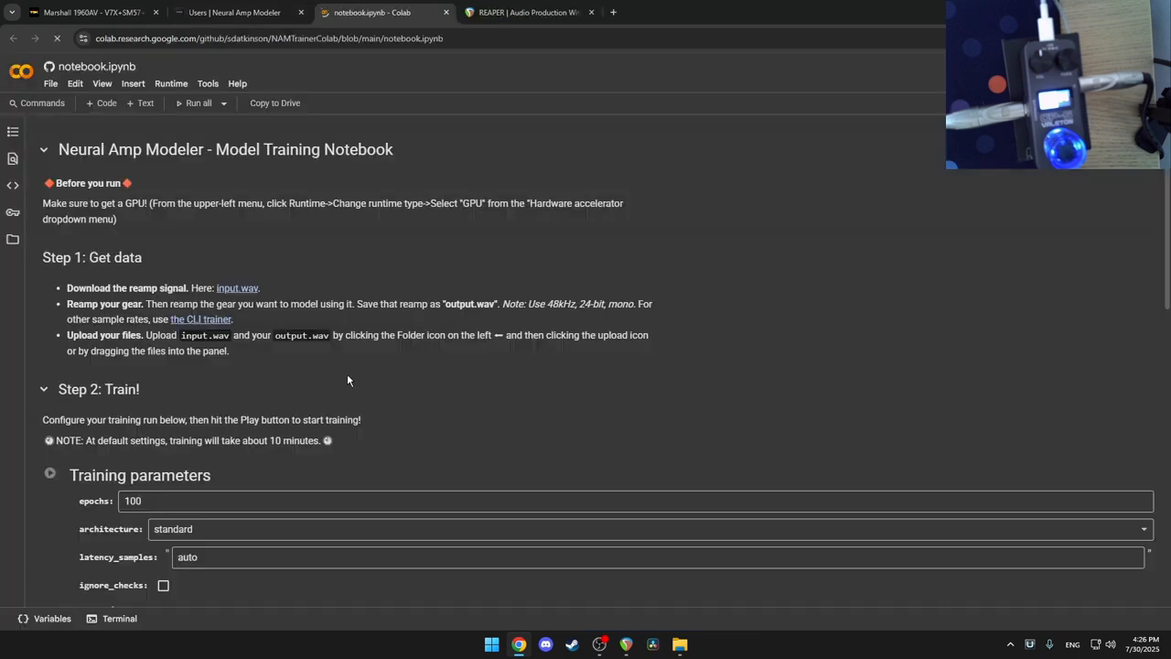
left_click(247, 293)
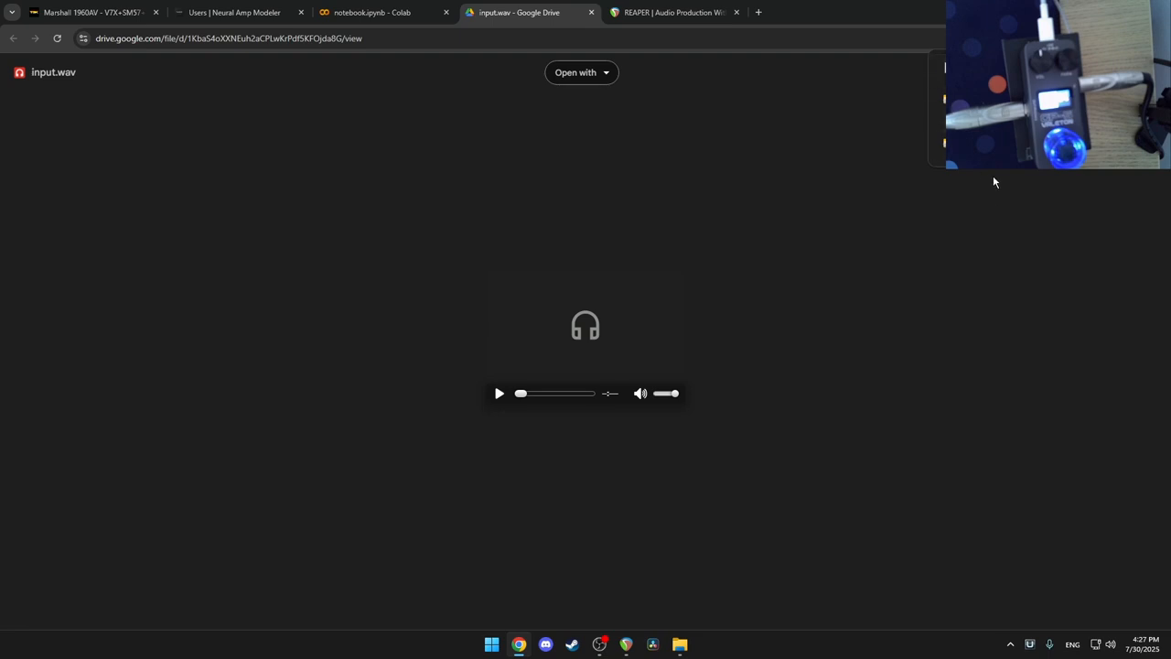
left_click(626, 644)
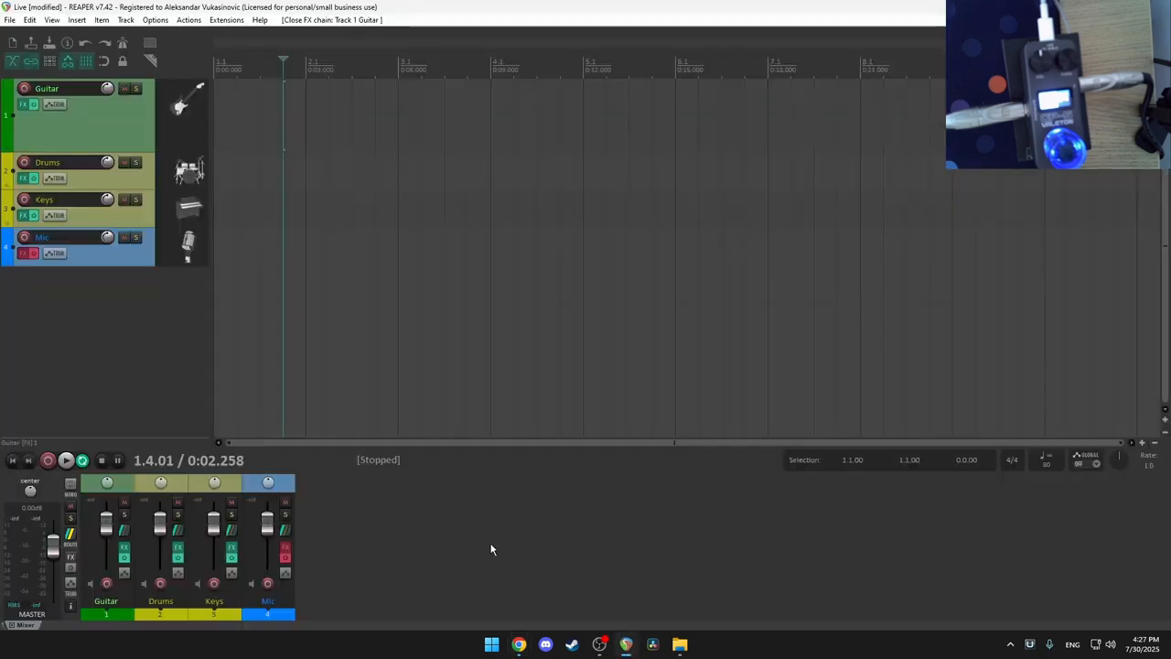
Step: Place input.wav at 0:00 on the Guitar track and time-select the whole item (1.1.00–64.2.33)
left_click(680, 644)
left_click_drag(266, 212, 299, 122)
left_click_drag(398, 117, 329, 118)
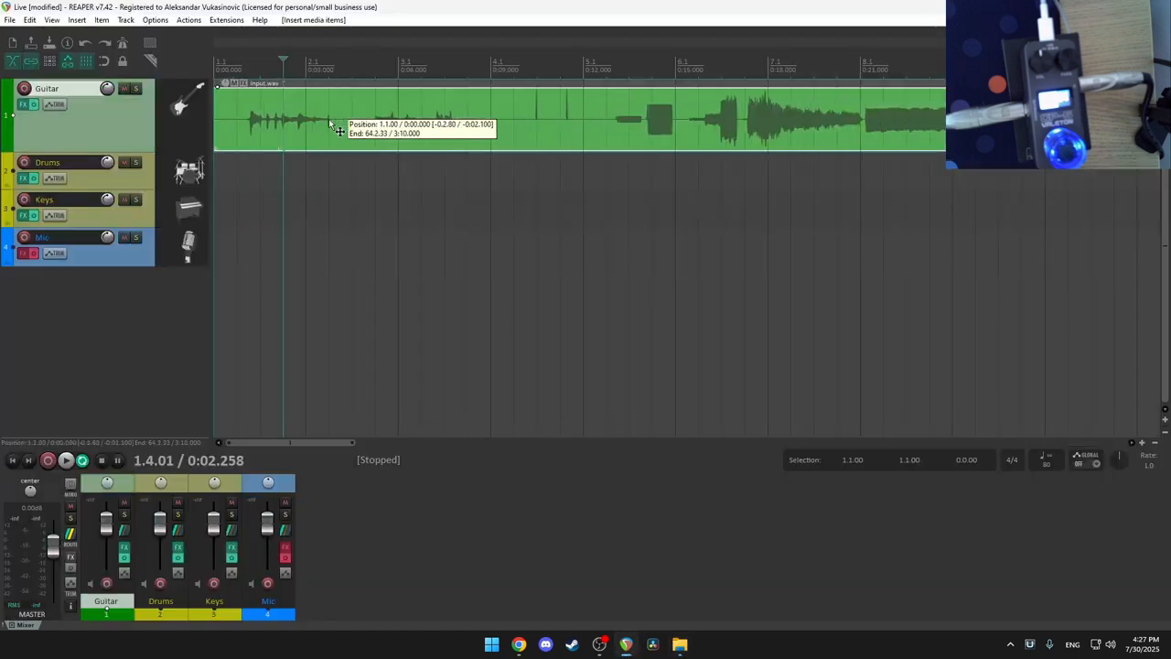
left_click(23, 105)
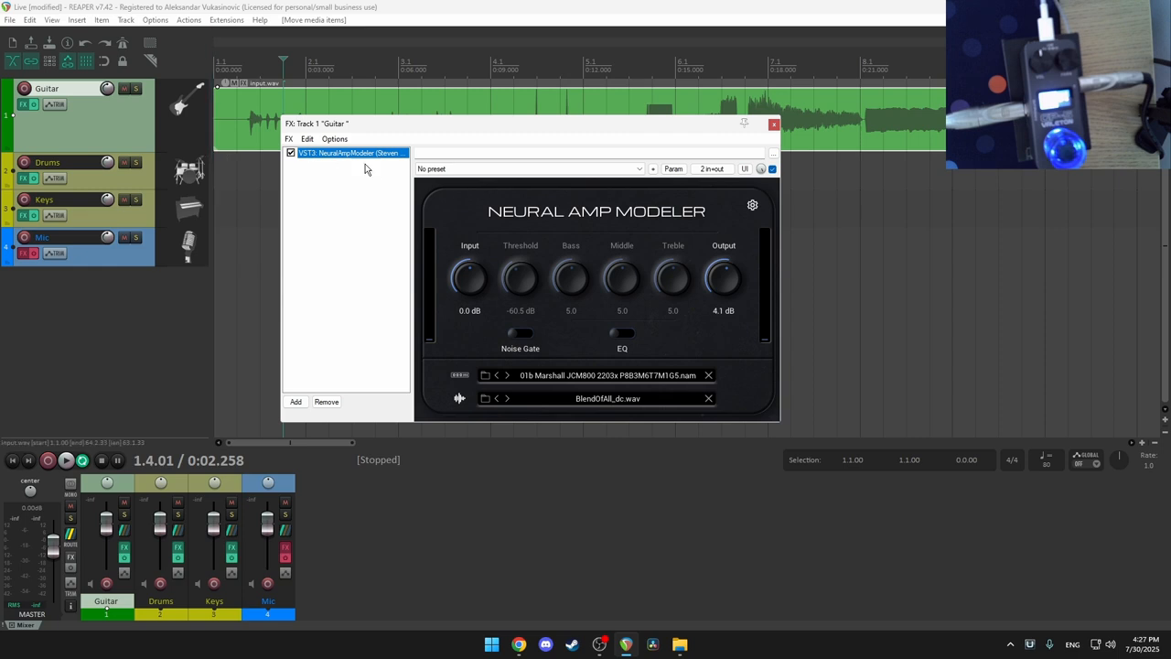
left_click(775, 125)
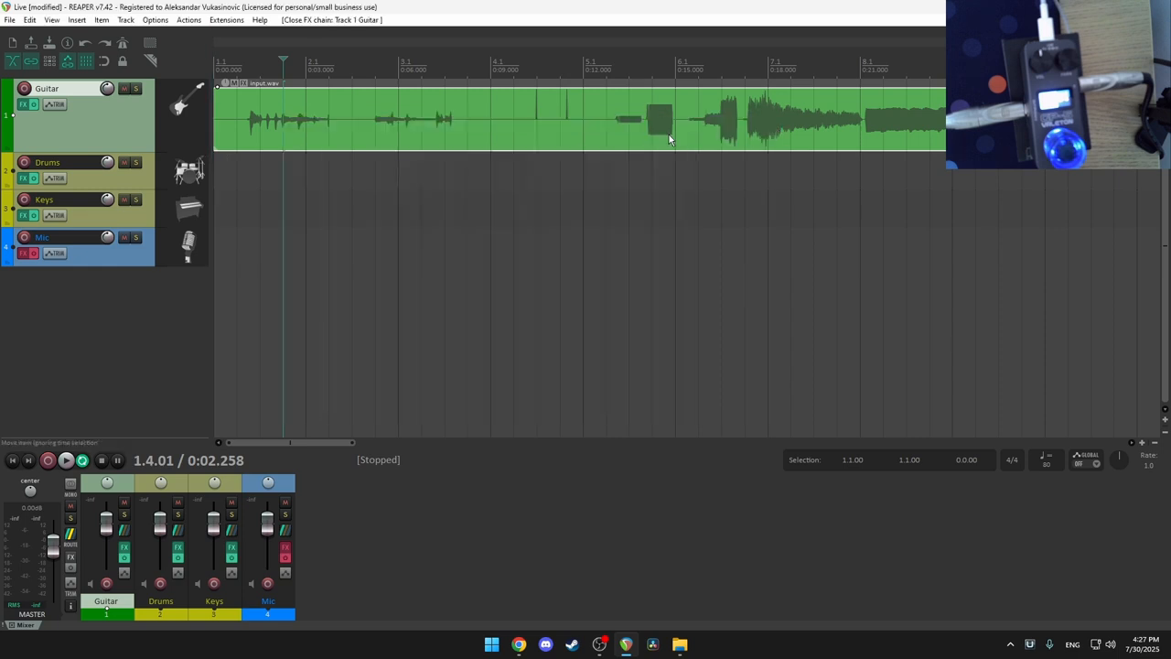
left_click(12, 461)
double_click(342, 56)
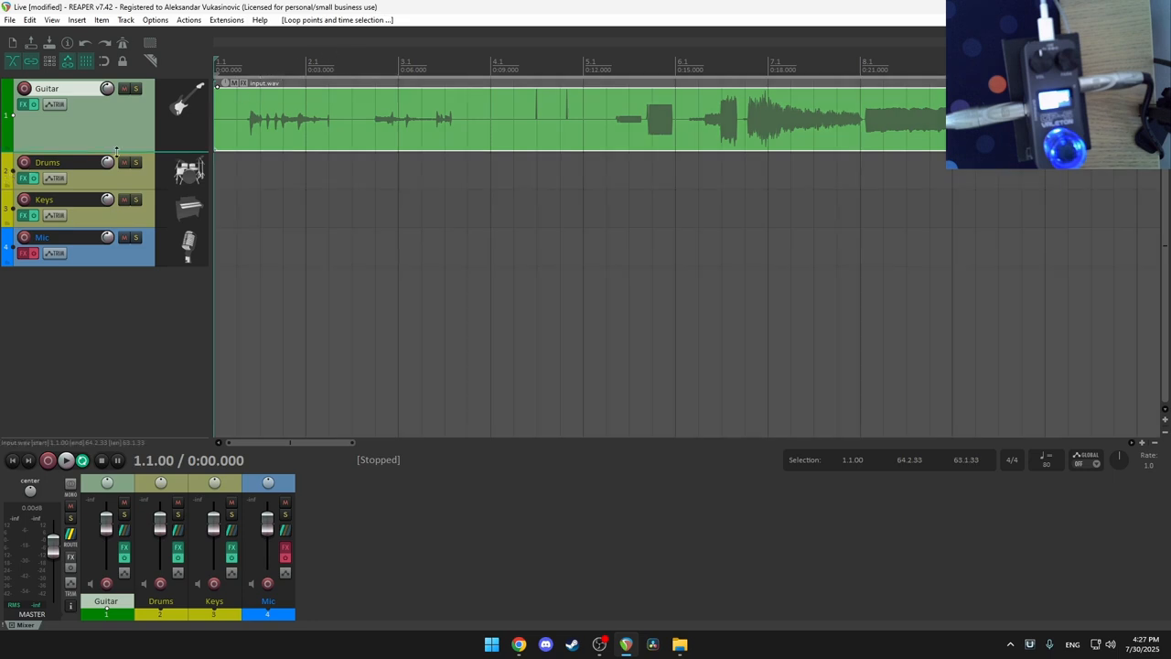
left_click(10, 22)
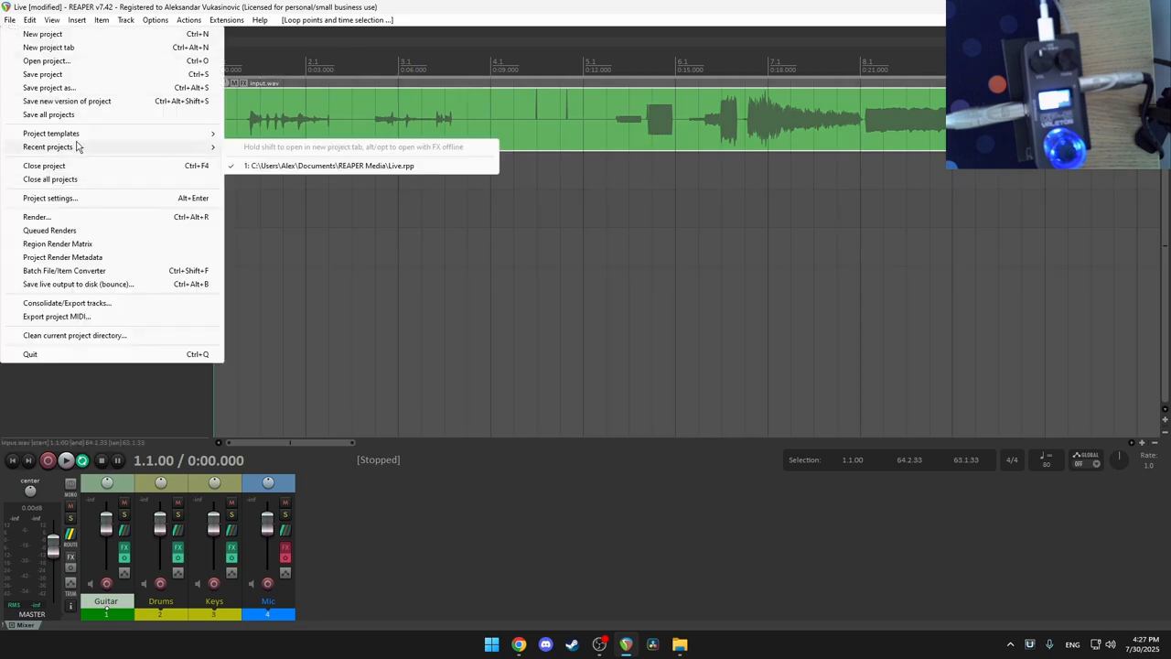
Step: Set REAPER's render output format to WAV
left_click(62, 214)
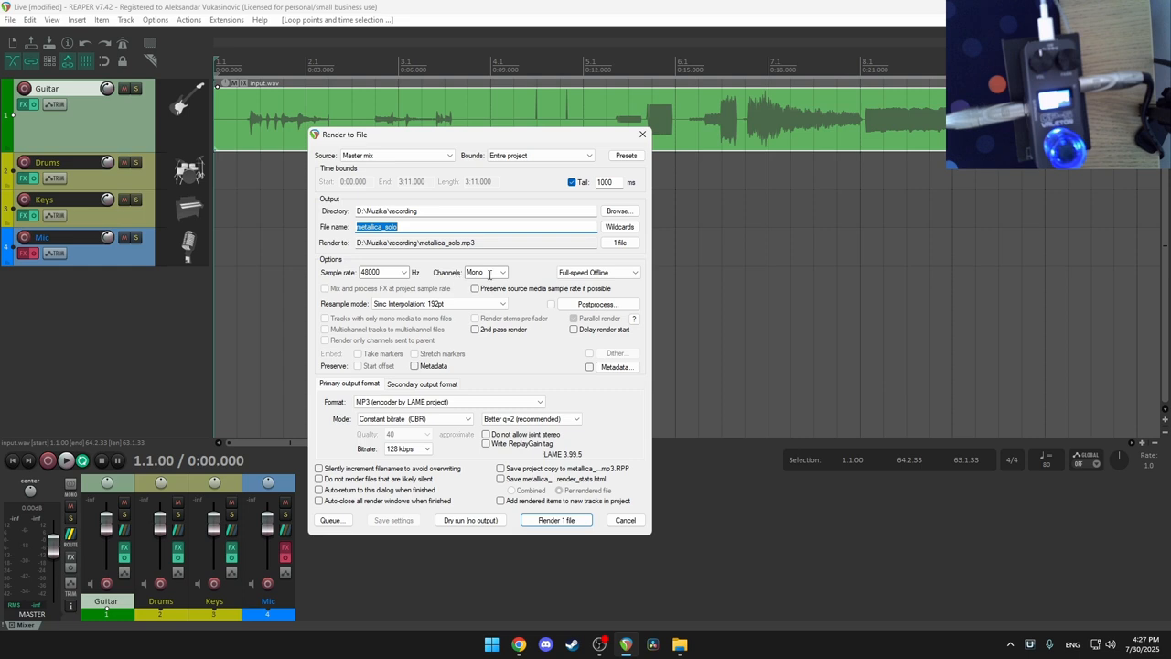
left_click(375, 402)
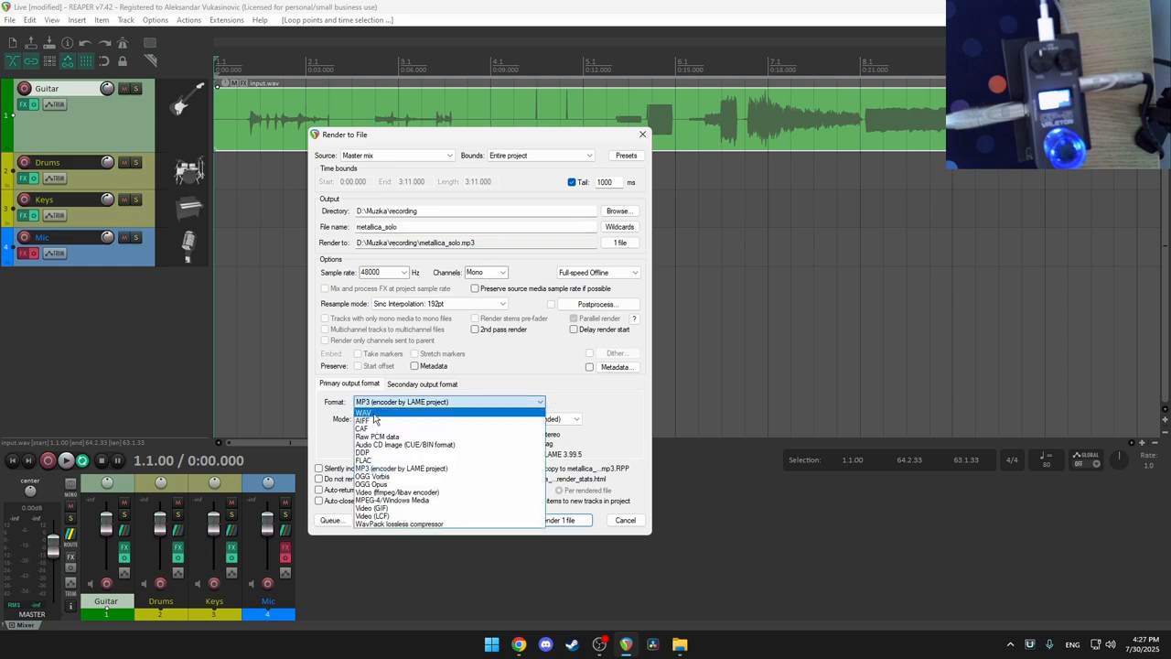
left_click(376, 415)
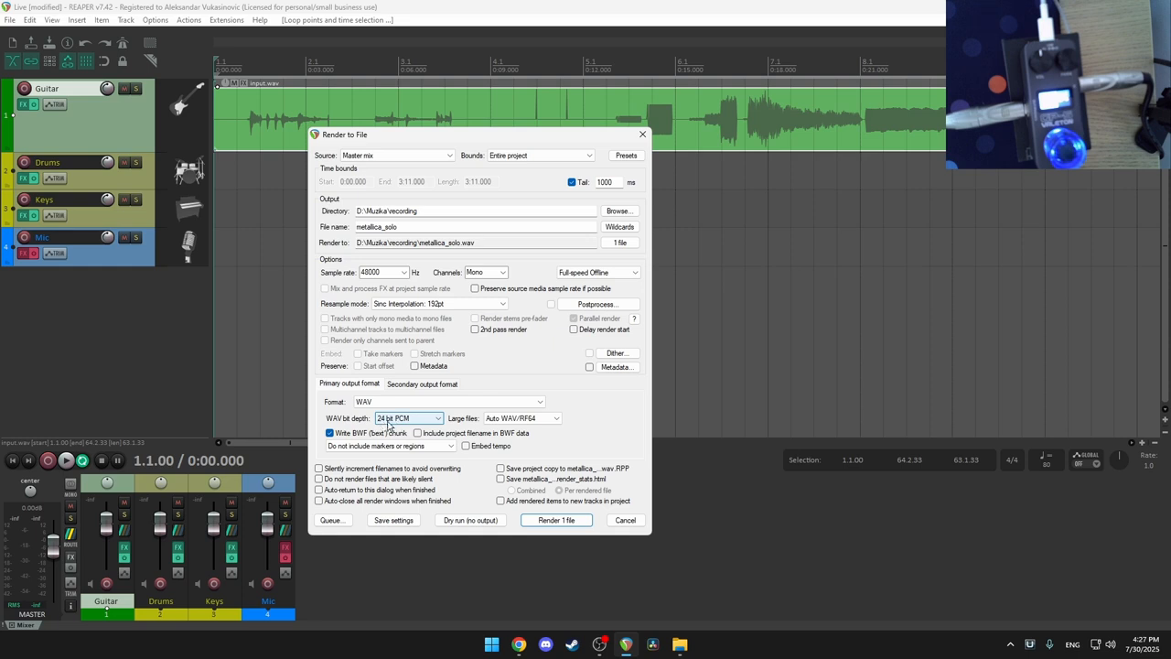
Step: Start rendering metallica_solo.wav, then cancel it and discard the partial file
left_click(564, 522)
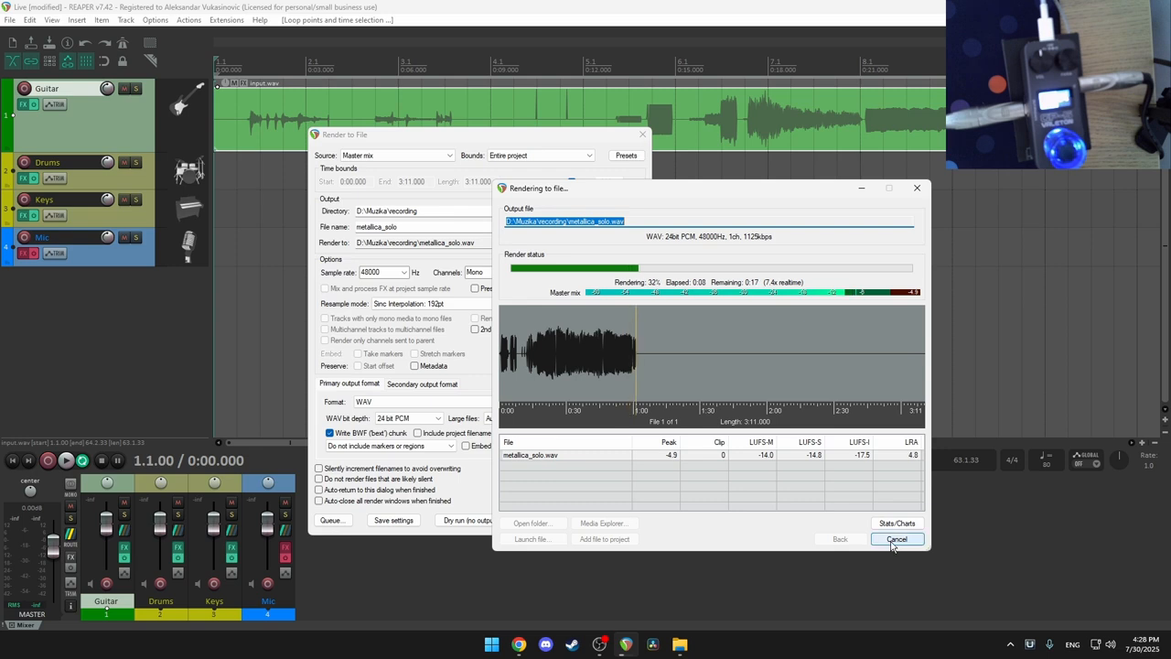
left_click(896, 539)
left_click(631, 365)
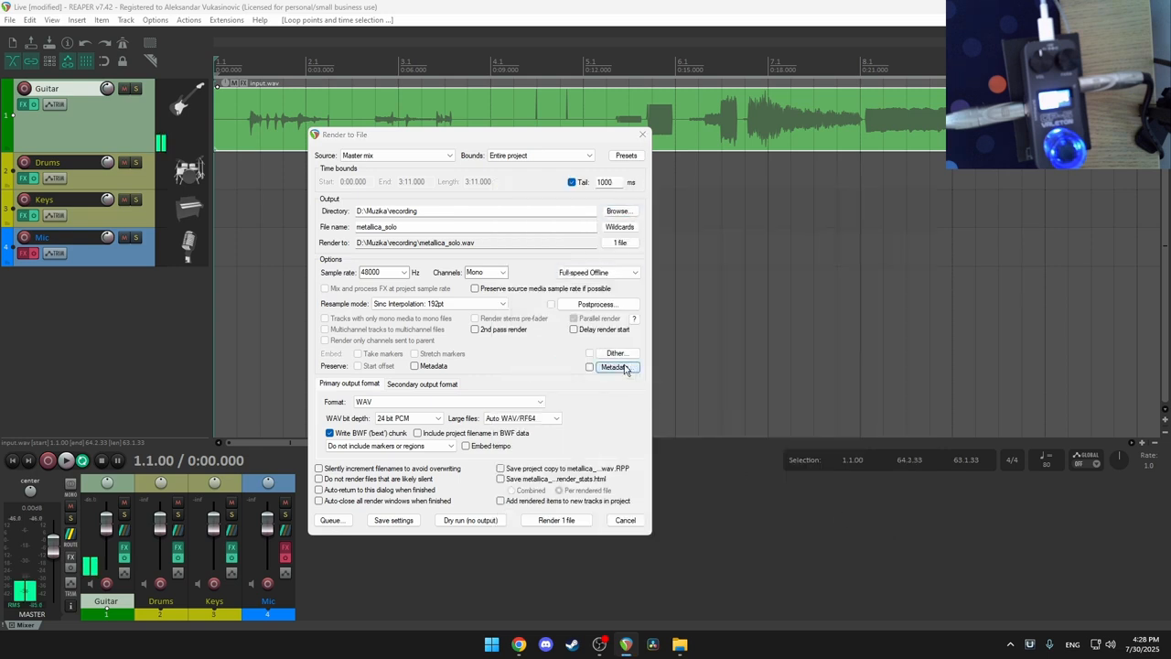
left_click(625, 520)
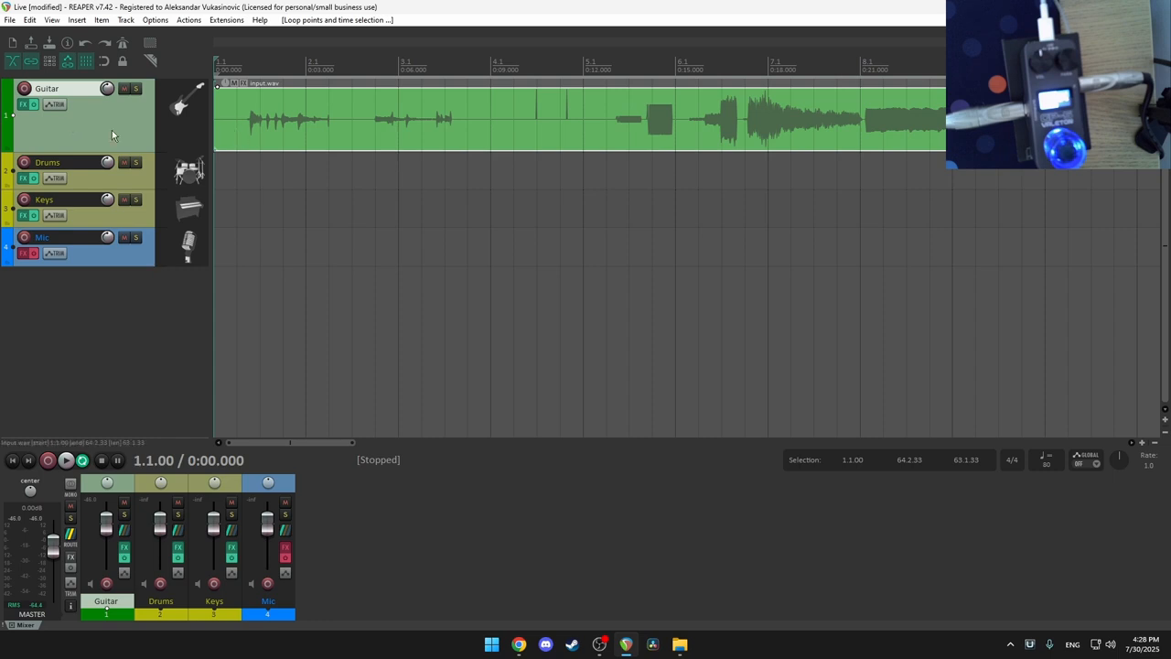
Step: Turn the Guitar track's Neural Amp Modeler Output up to 8.2 dB and close the FX window
left_click(24, 104)
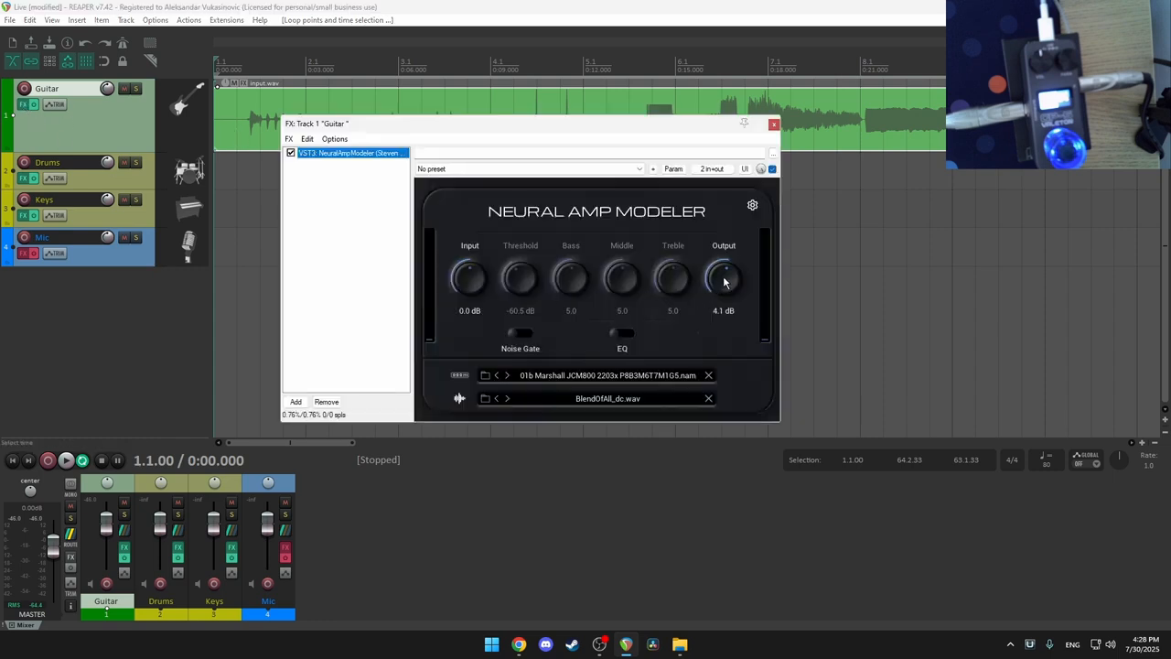
left_click_drag(723, 286, 723, 272)
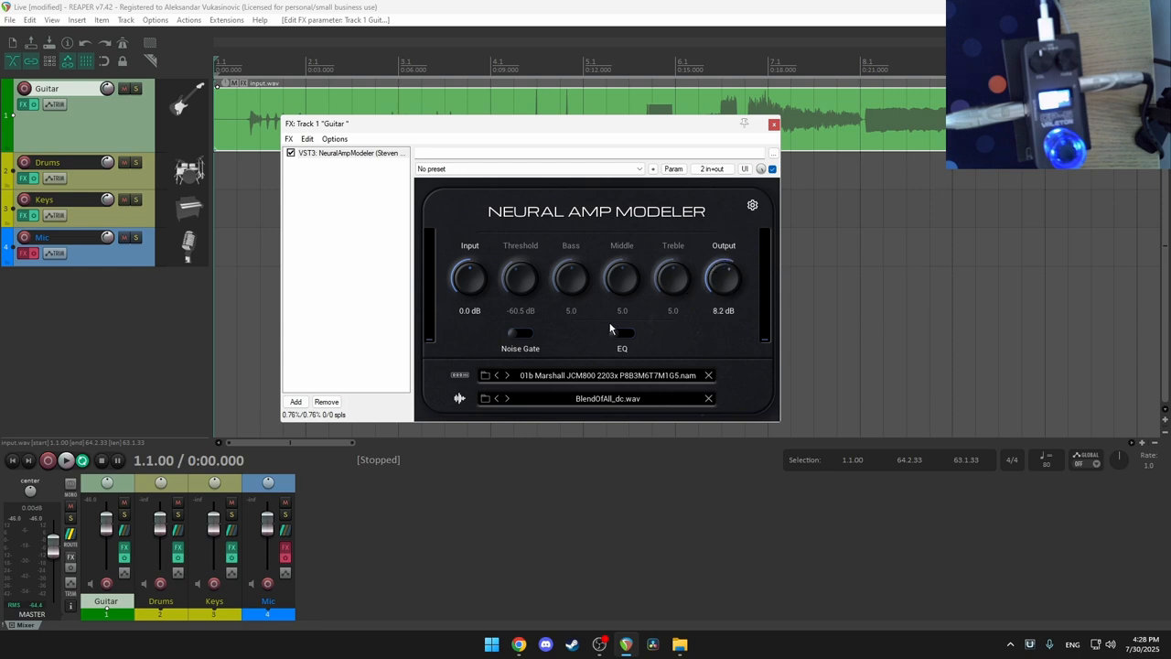
left_click(774, 126)
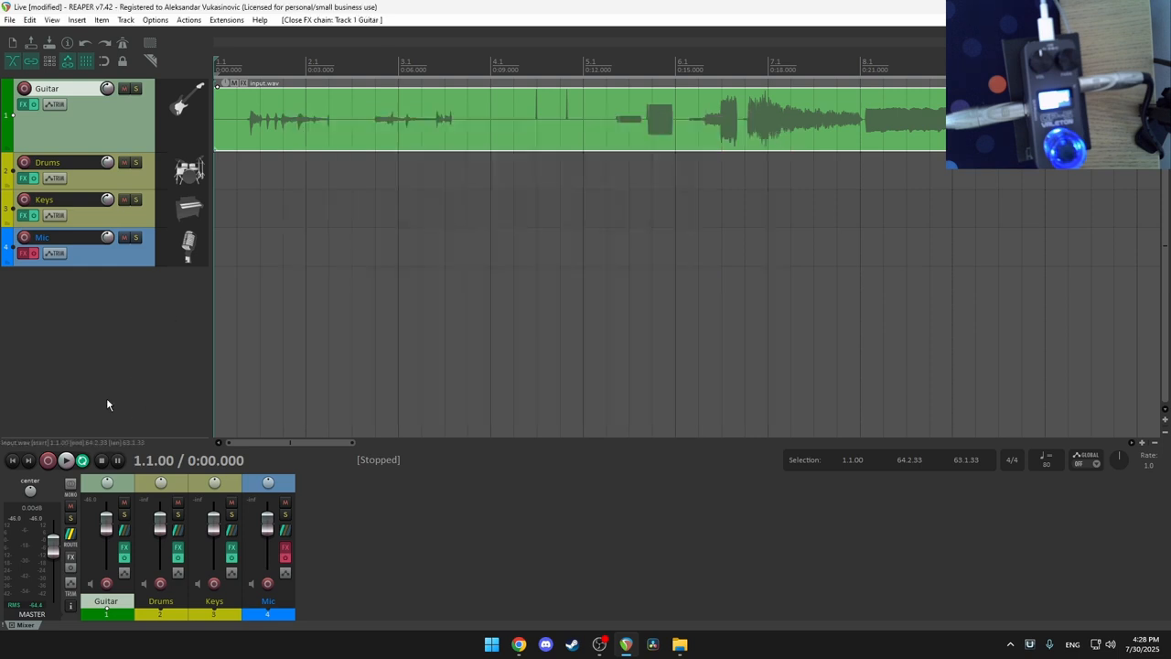
Step: Render the REAPER mix as output.wav, replacing the metallica_solo name, and close the finished report
left_click(11, 19)
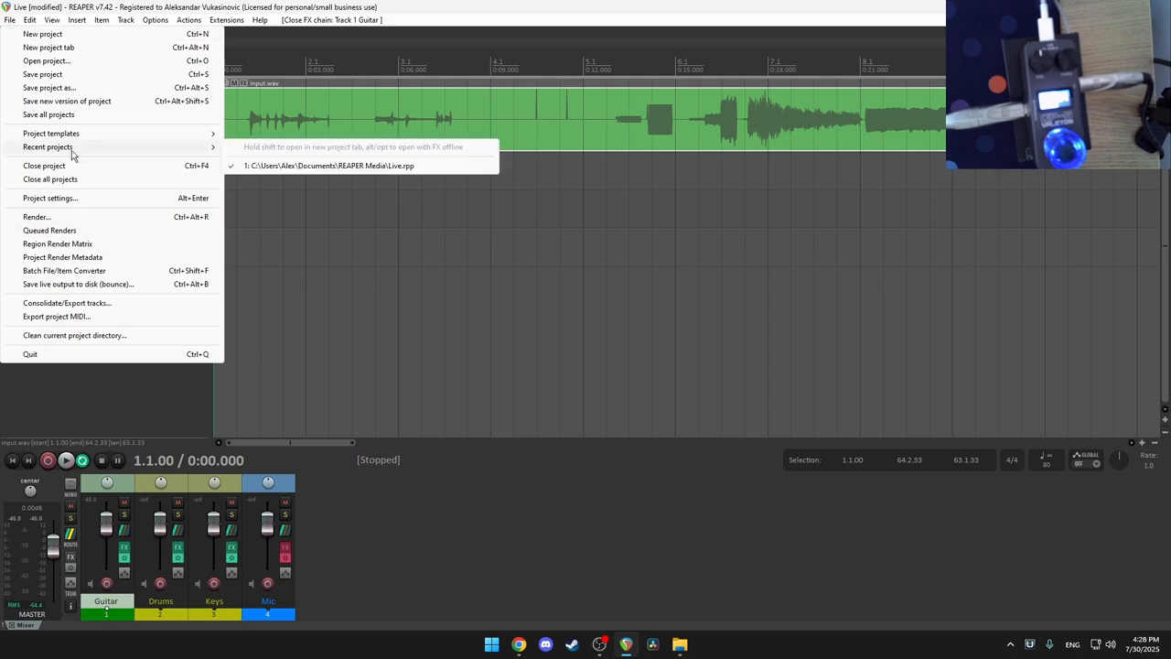
left_click(55, 218)
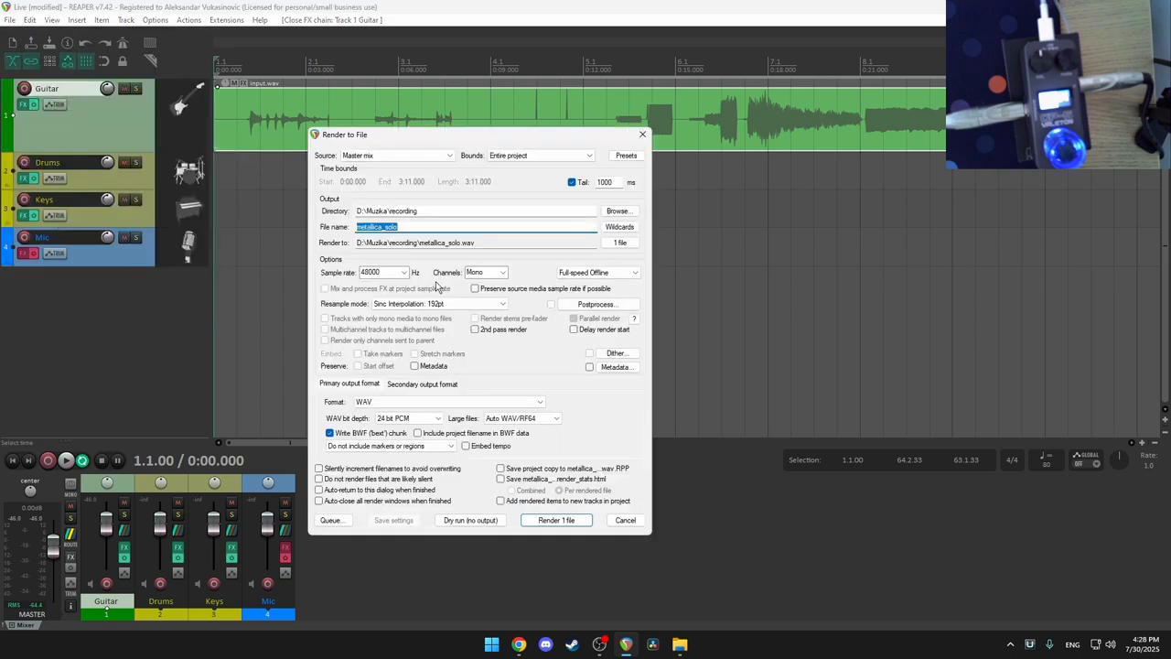
left_click(416, 225)
left_click_drag(415, 226, 309, 229)
type("output")
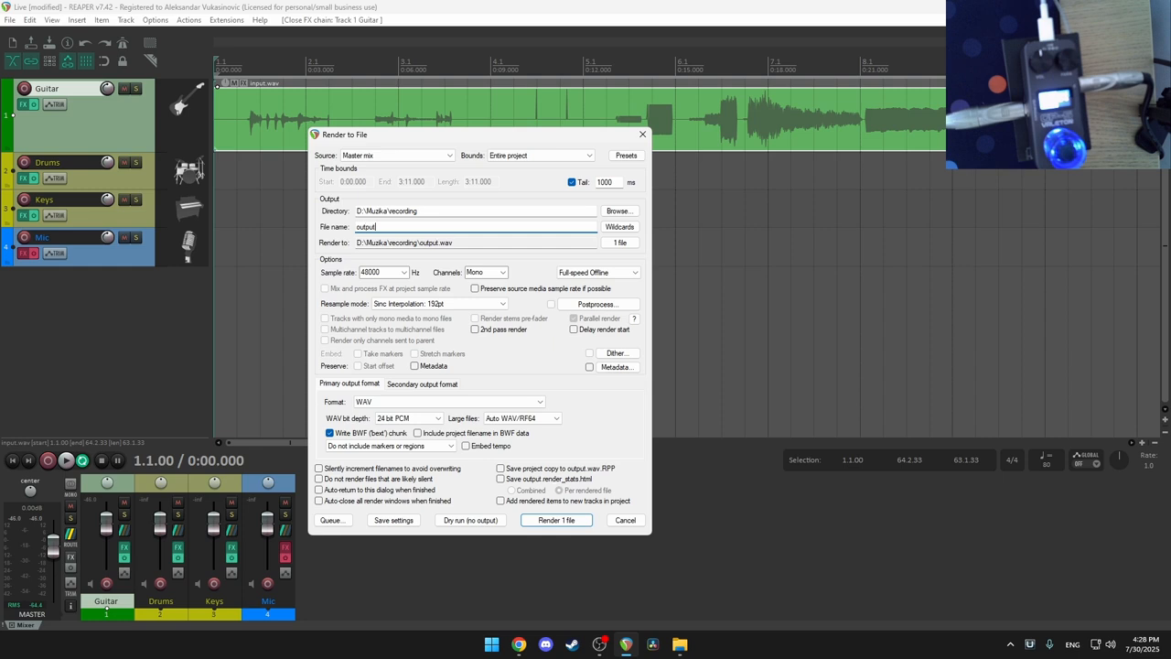
left_click(565, 522)
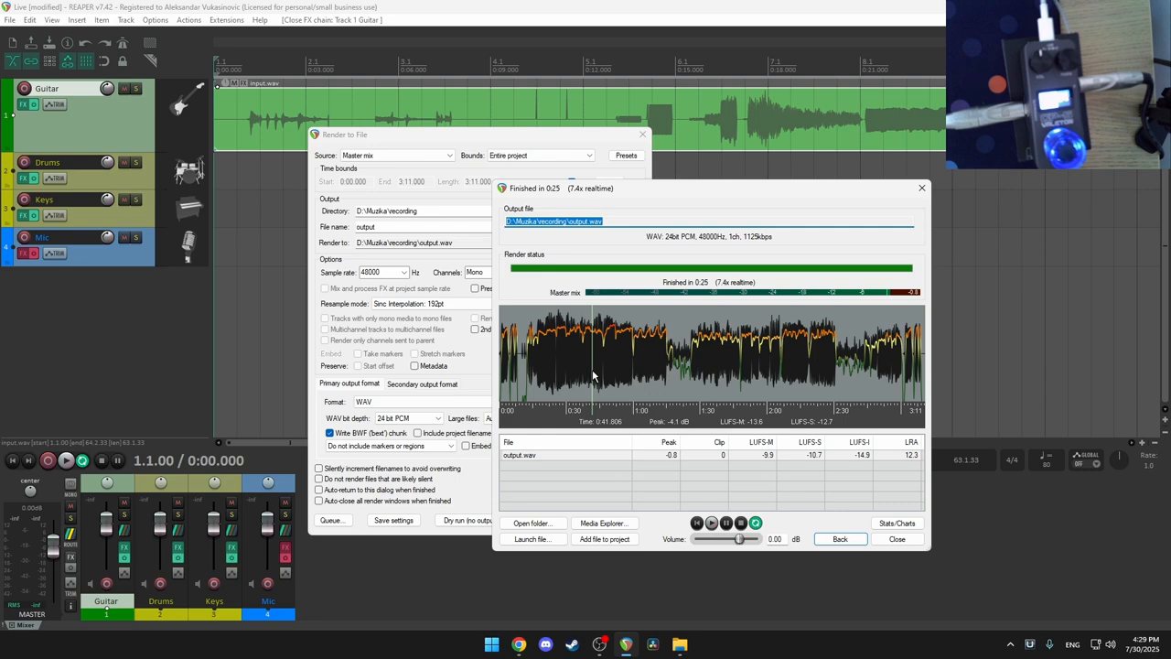
left_click(897, 540)
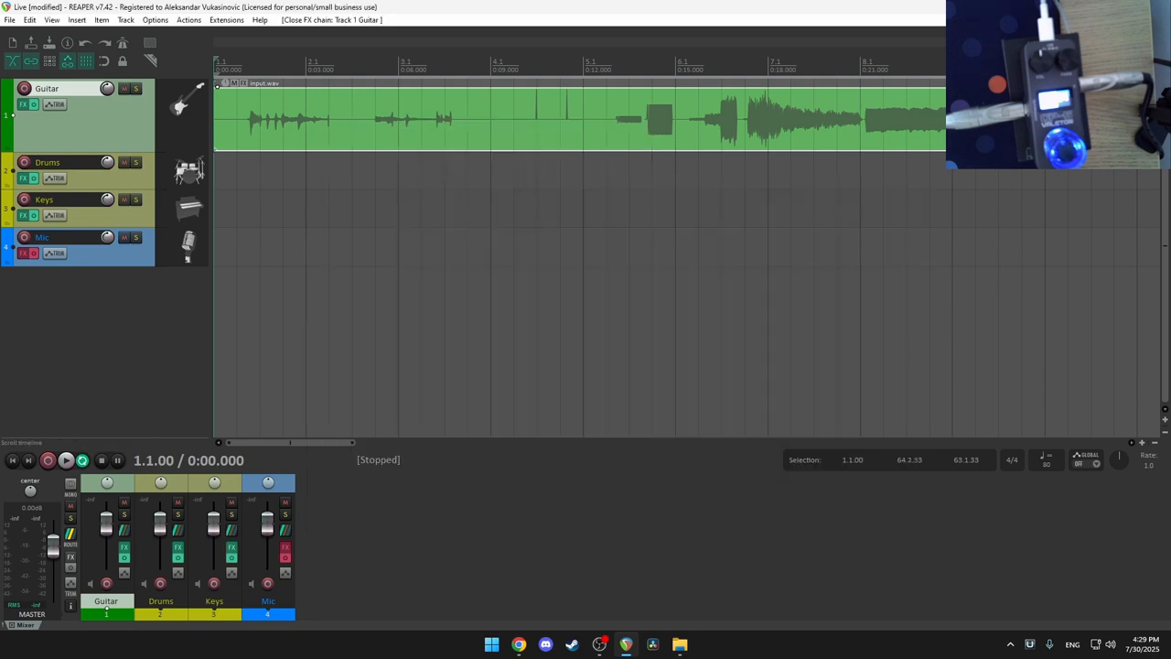
Step: Copy output.wav from the D:\Muzika\recording folder
key("alt+Tab")
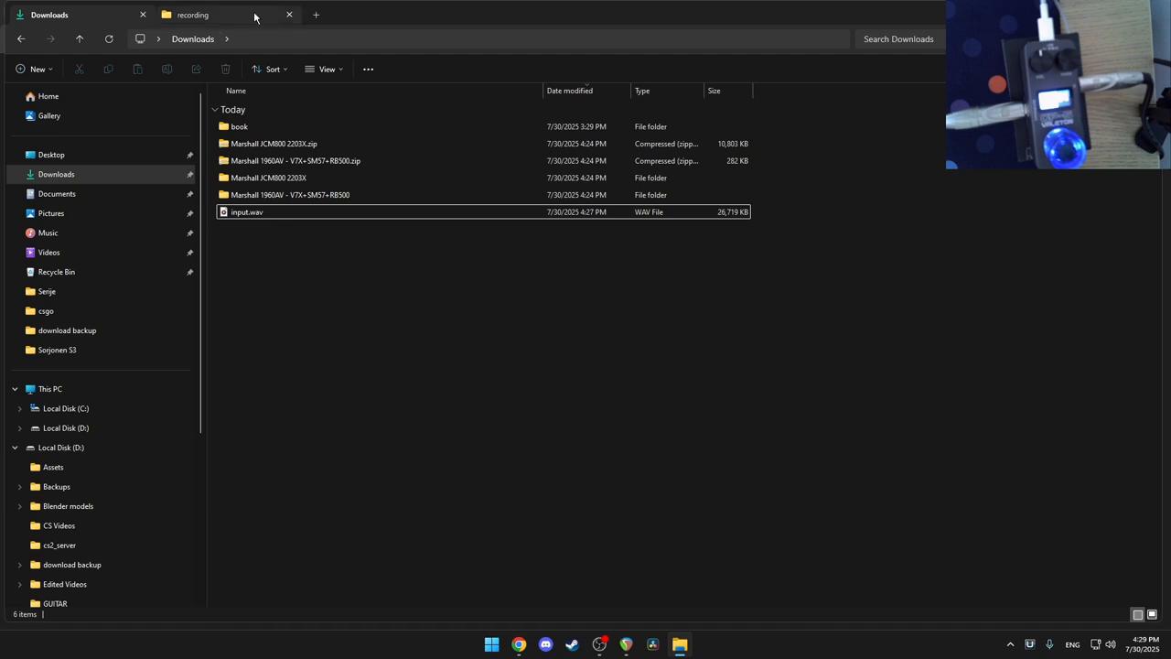
left_click(251, 15)
left_click(311, 42)
left_click(265, 39)
double_click(253, 112)
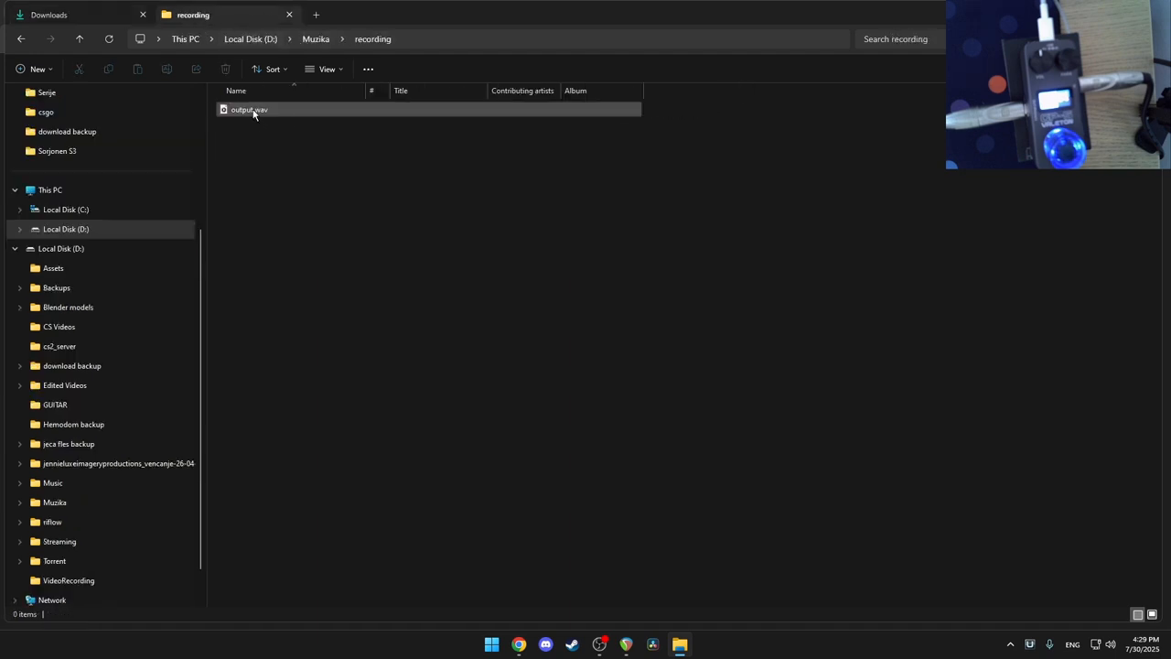
left_click(263, 111)
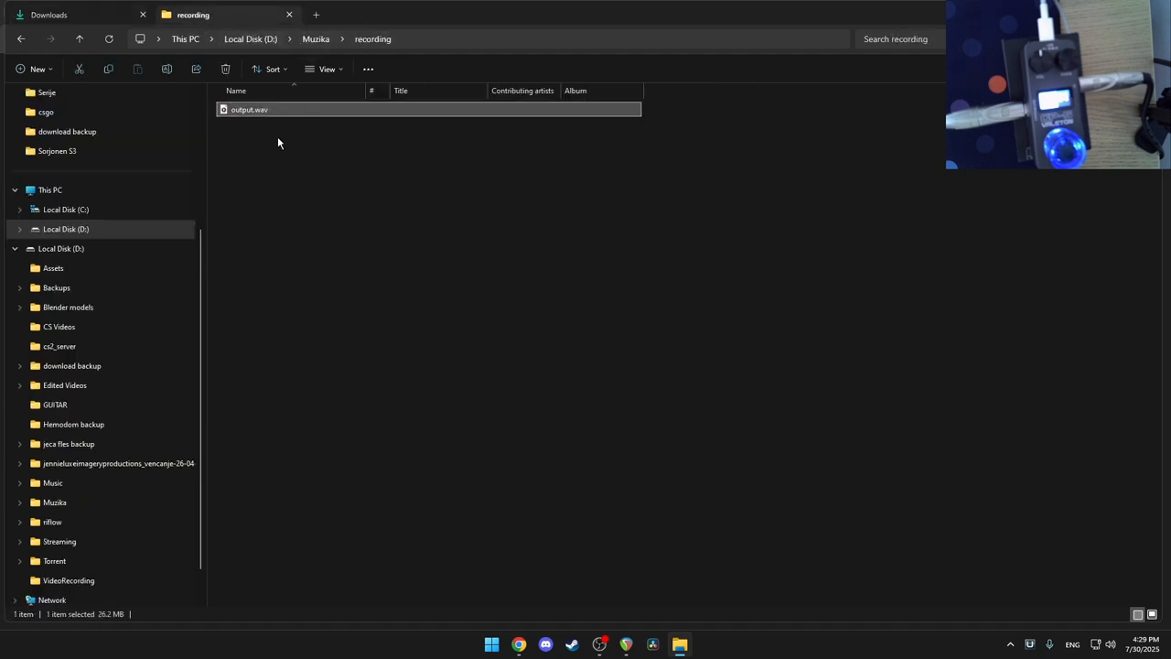
key("ctrl+c")
Step: Create a 'for training model' folder in Downloads and gather input.wav and output.wav in it
scroll(76, 152, "up", 3)
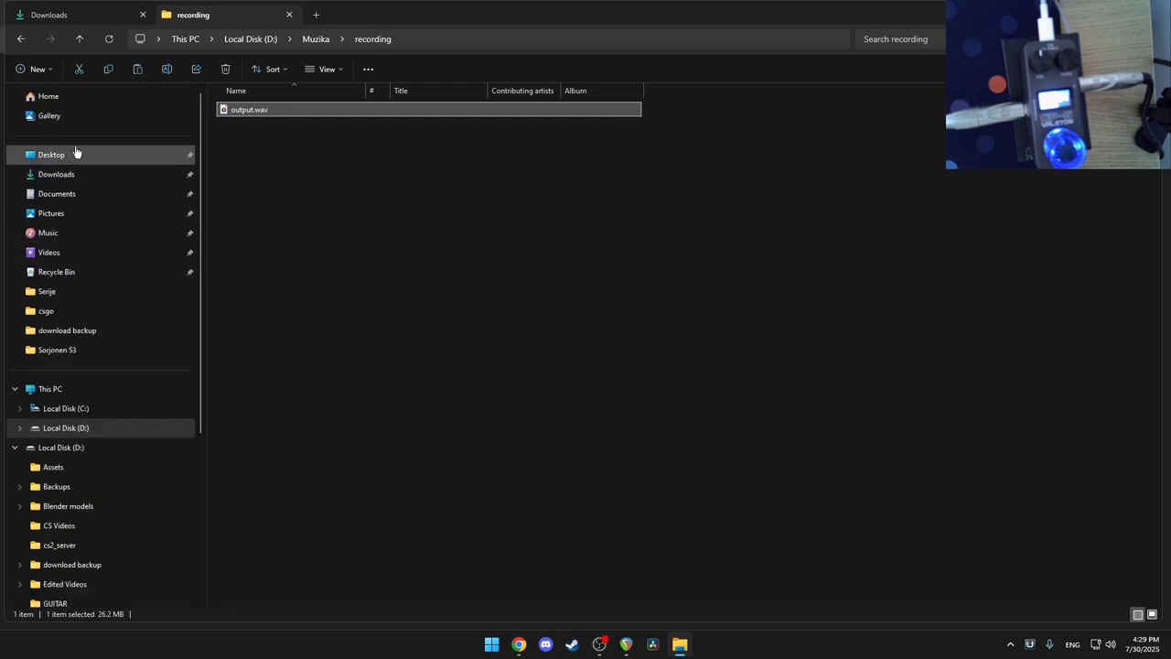
left_click(57, 174)
right_click(337, 301)
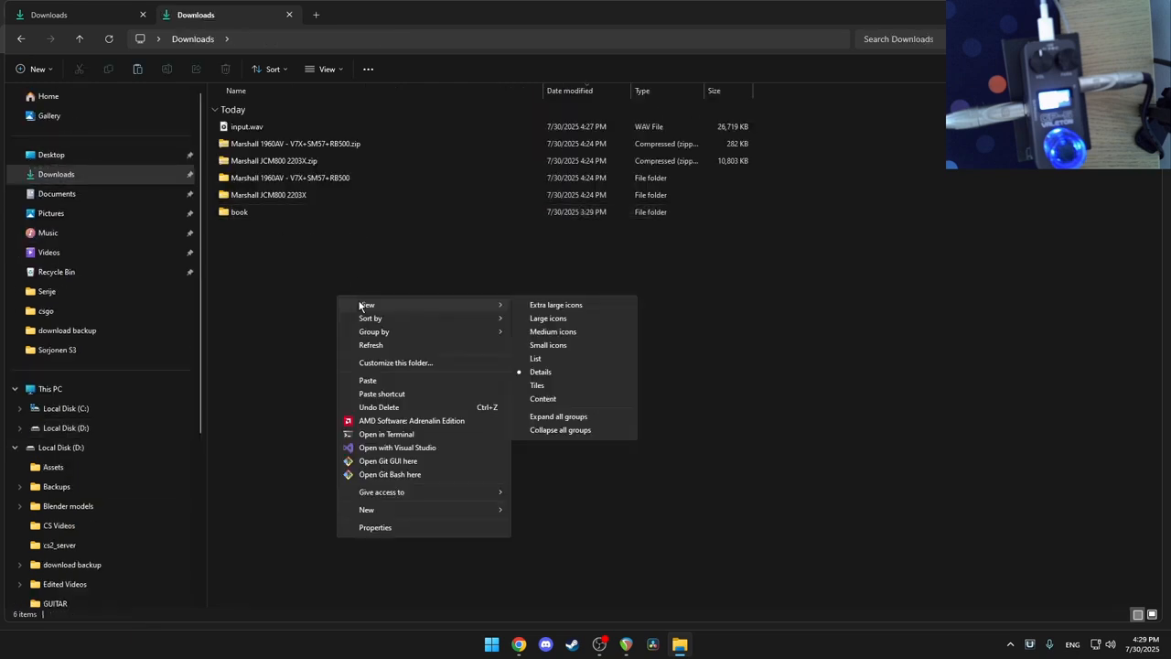
mouse_move(495, 511)
left_click(549, 372)
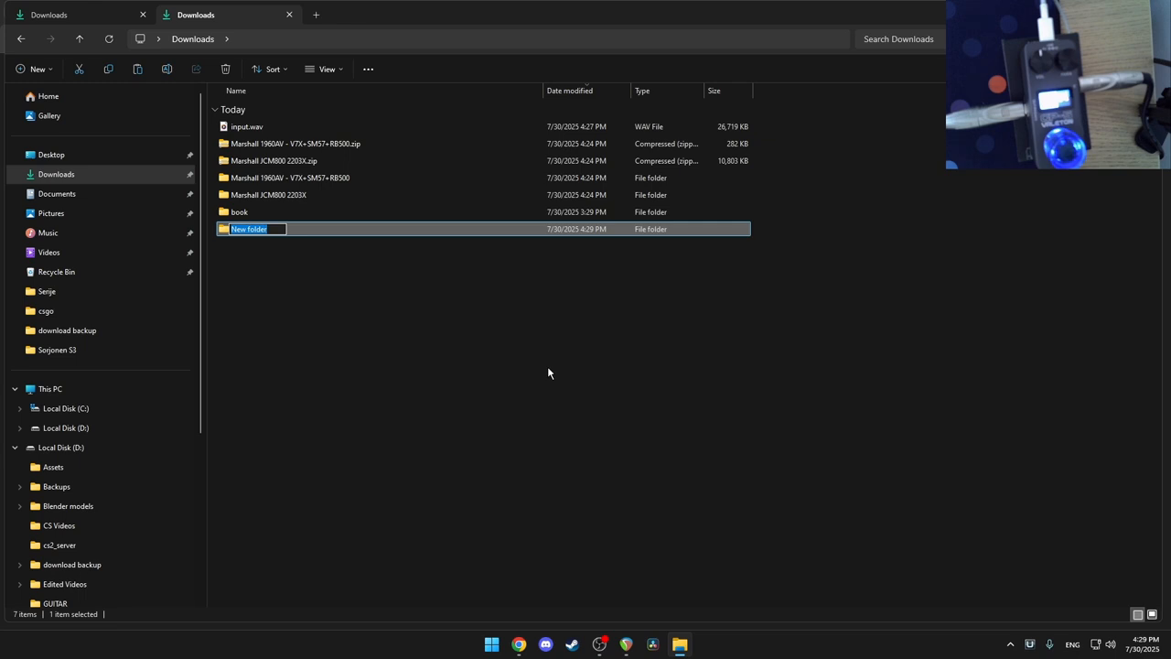
type("for training model")
key("Return")
key("Return")
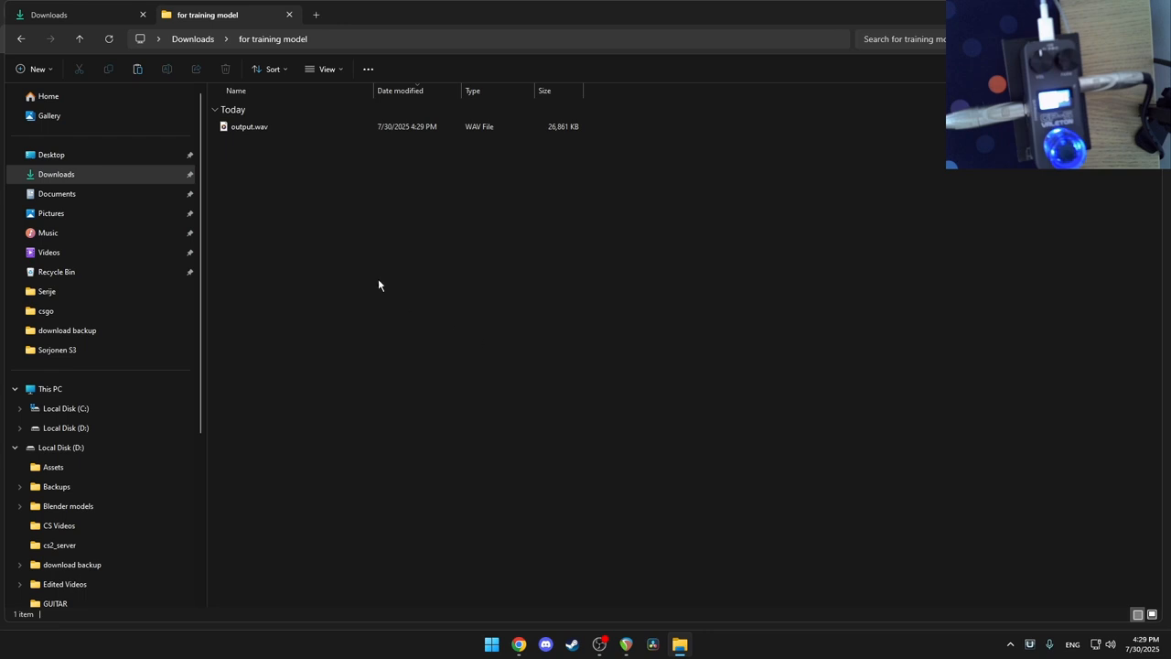
left_click(117, 172)
left_click_drag(265, 133, 280, 178)
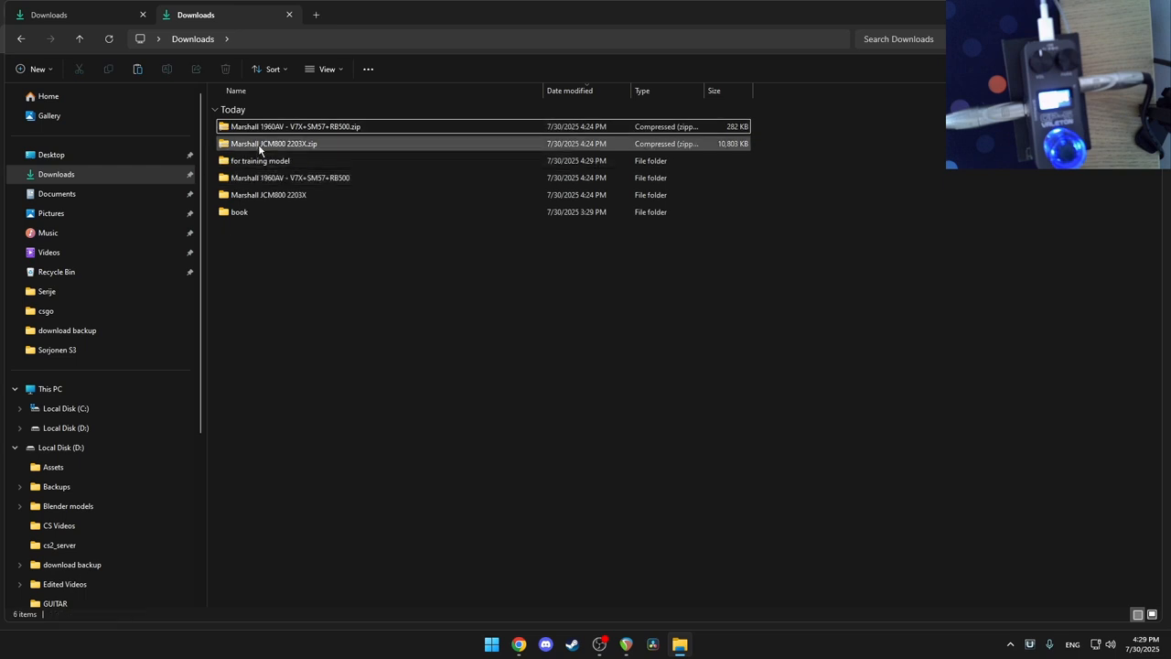
middle_click(207, 18)
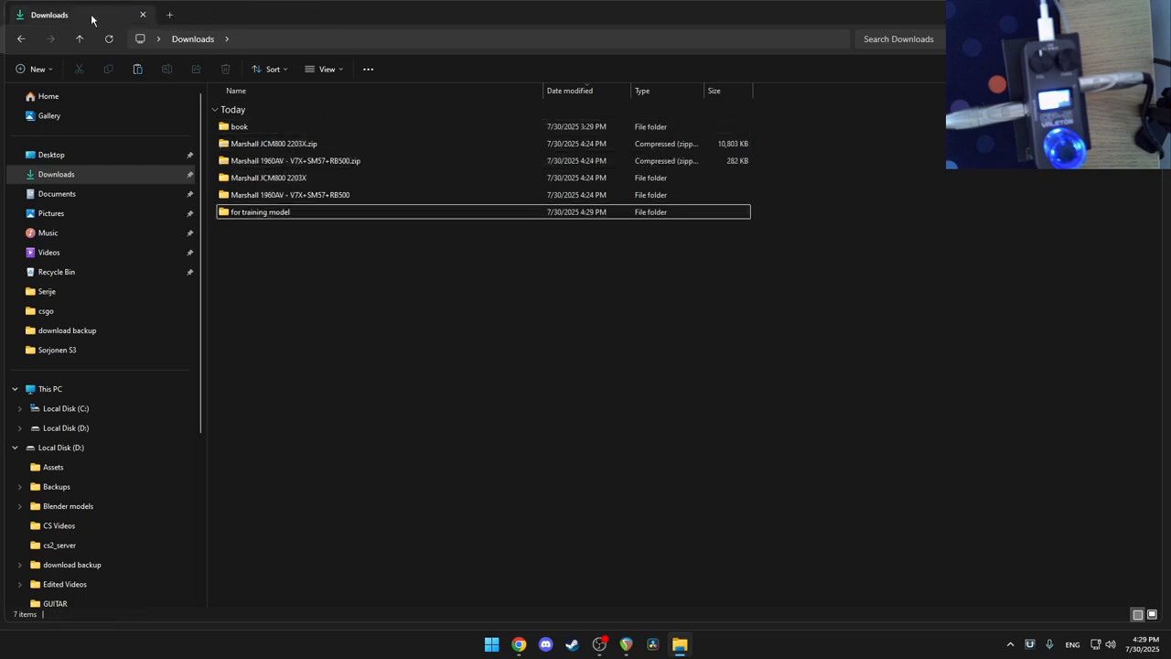
Step: Close the input.wav preview and REAPER tabs in Chrome and return to the notebook.ipynb tab
left_click(519, 644)
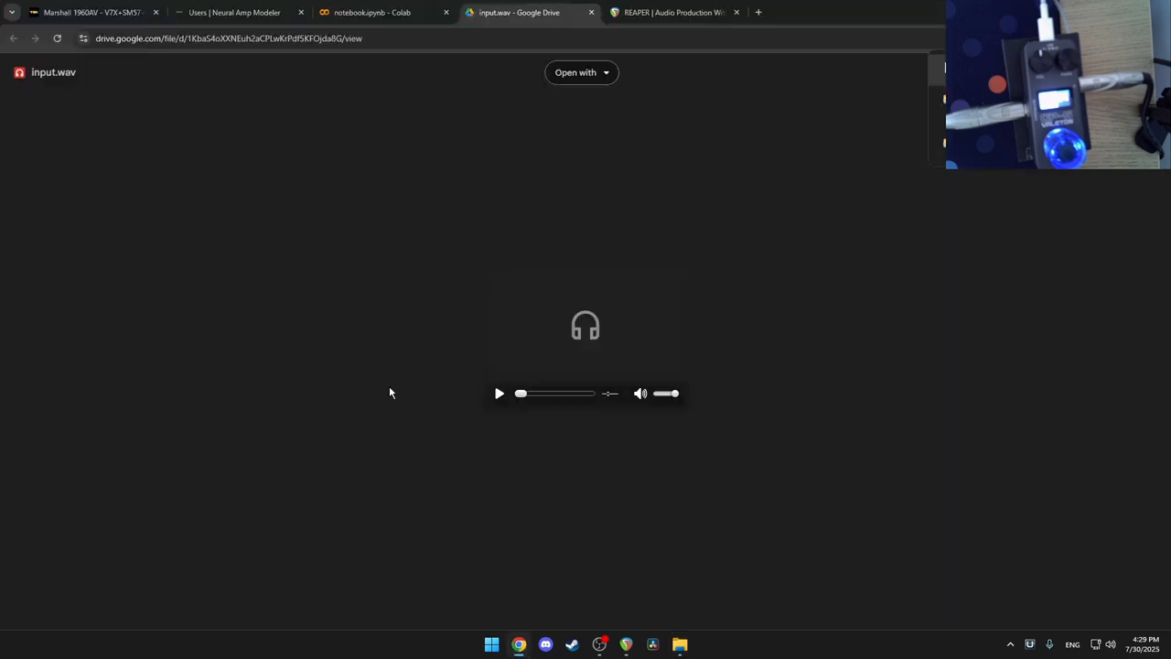
middle_click(515, 7)
middle_click(485, 14)
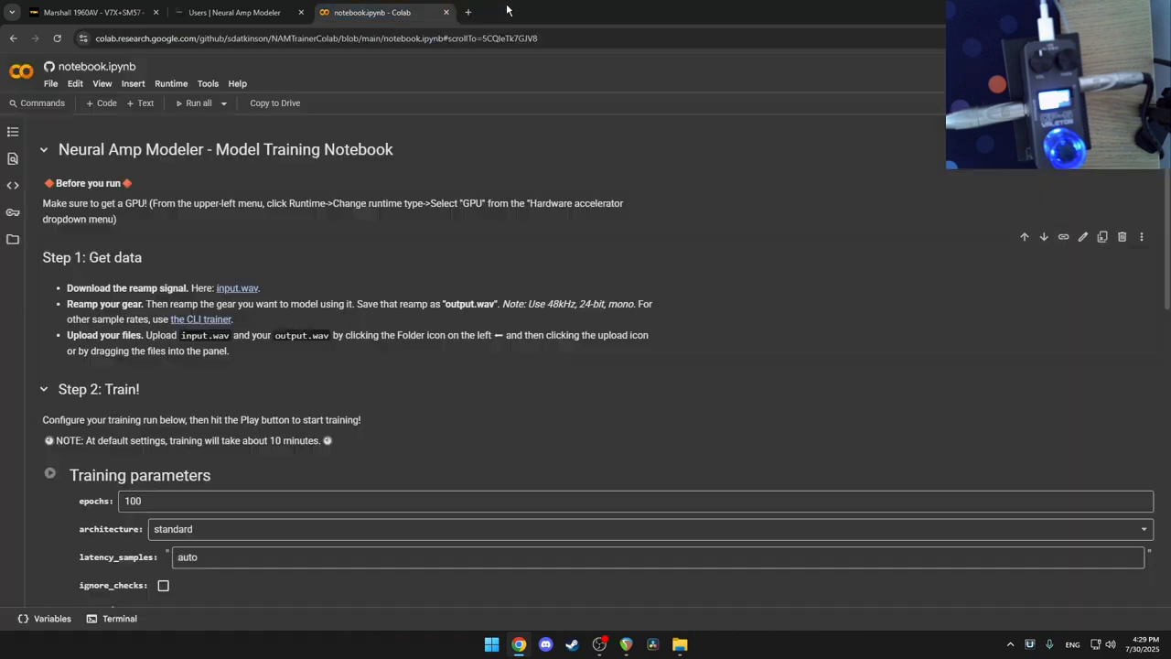
left_click(236, 13)
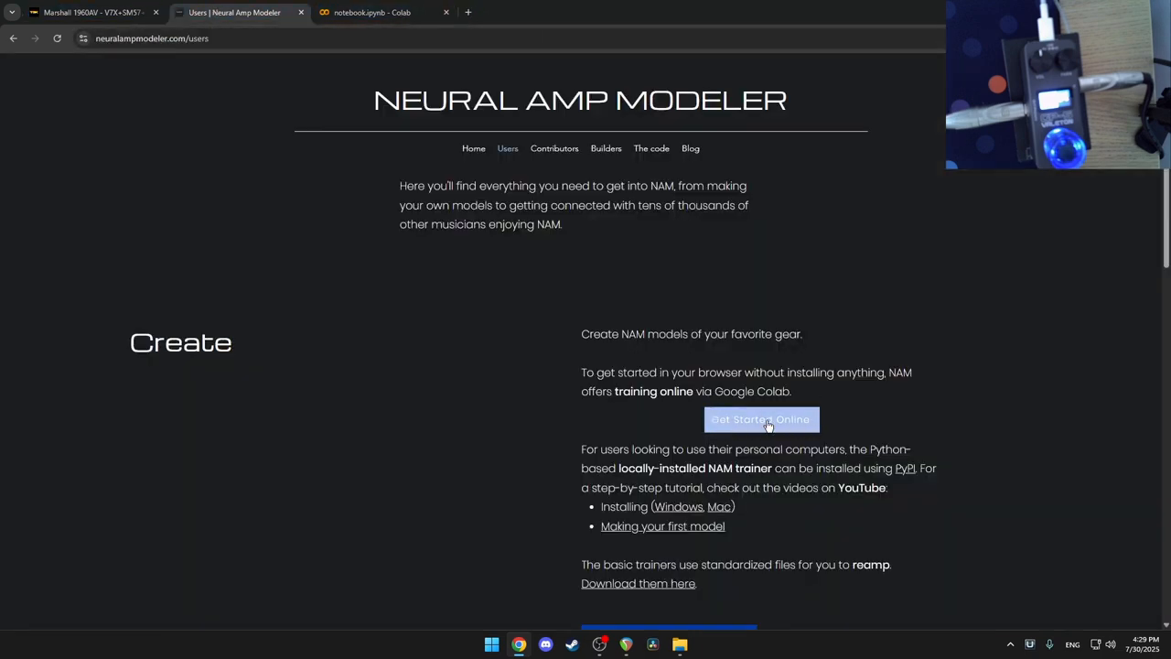
left_click(355, 15)
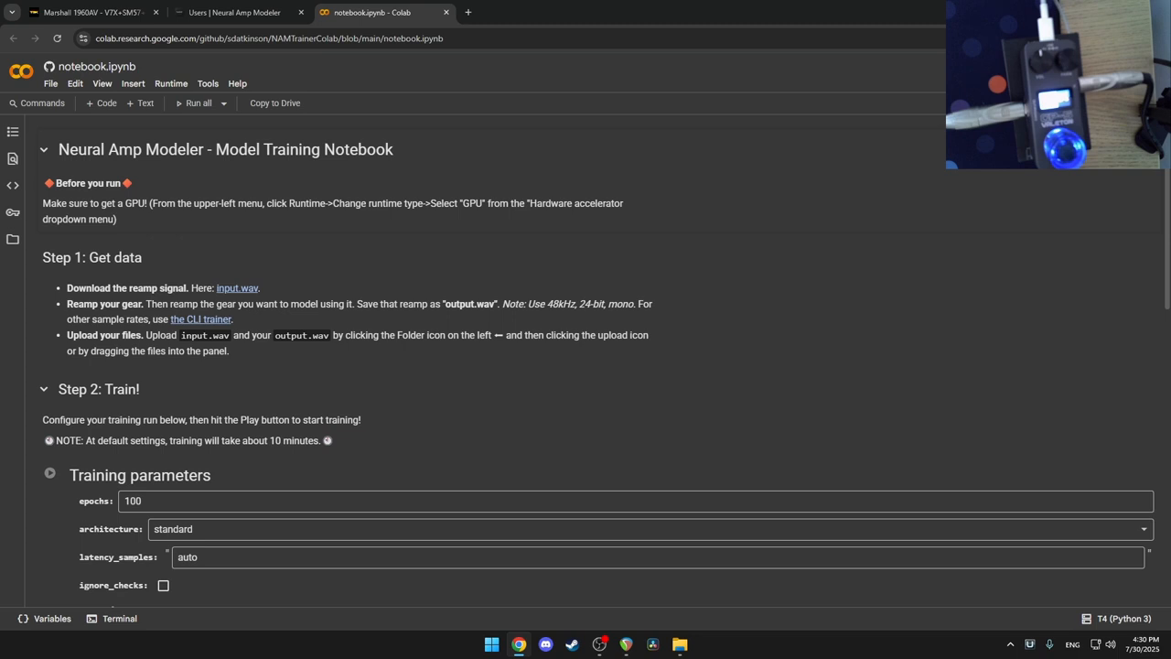
Step: Drag input.wav and output.wav from 'for training model' into Colab's Files pane, accepting the deletion warning
left_click(12, 241)
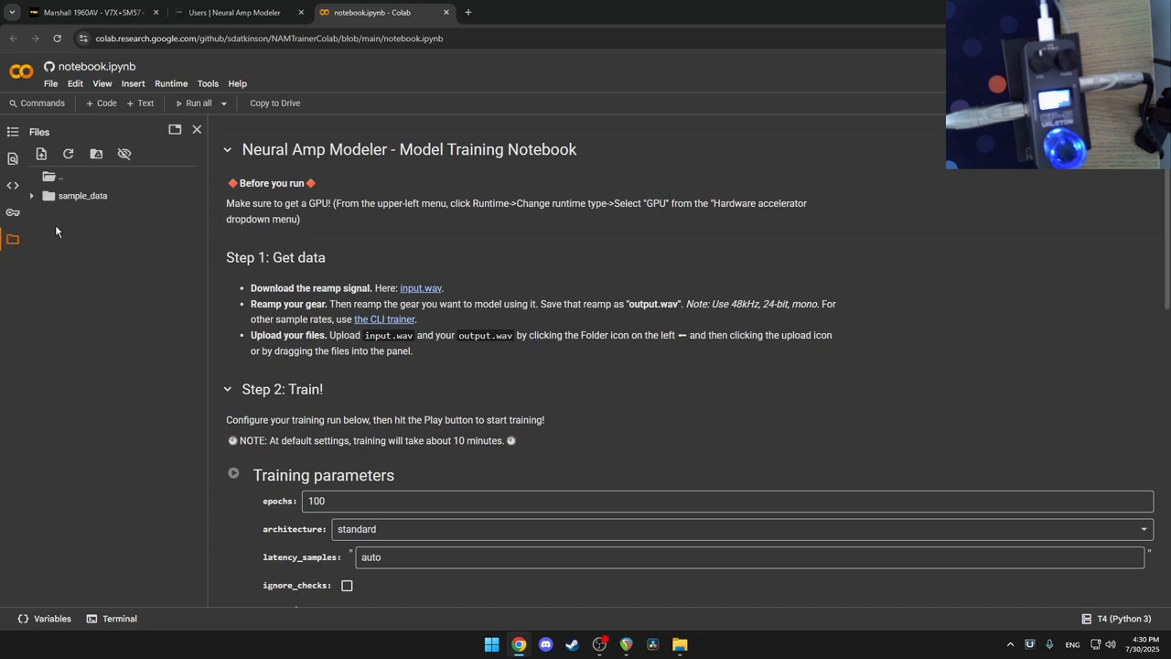
left_click(678, 644)
double_click(280, 216)
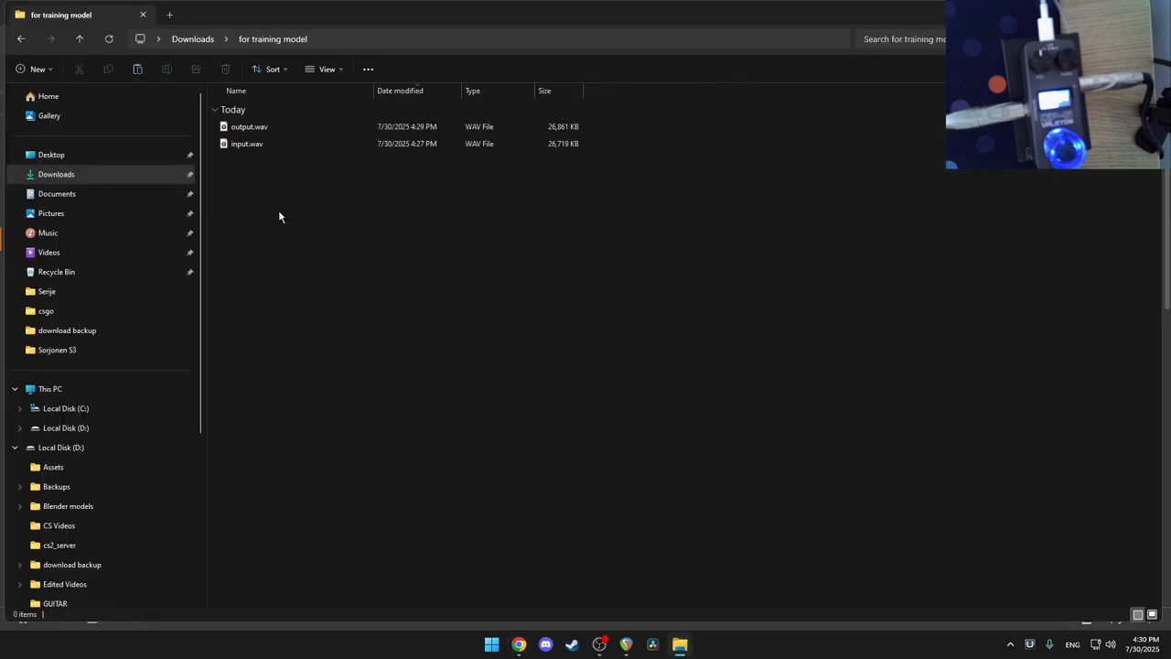
left_click_drag(287, 195, 104, 264)
key("alt+Tab")
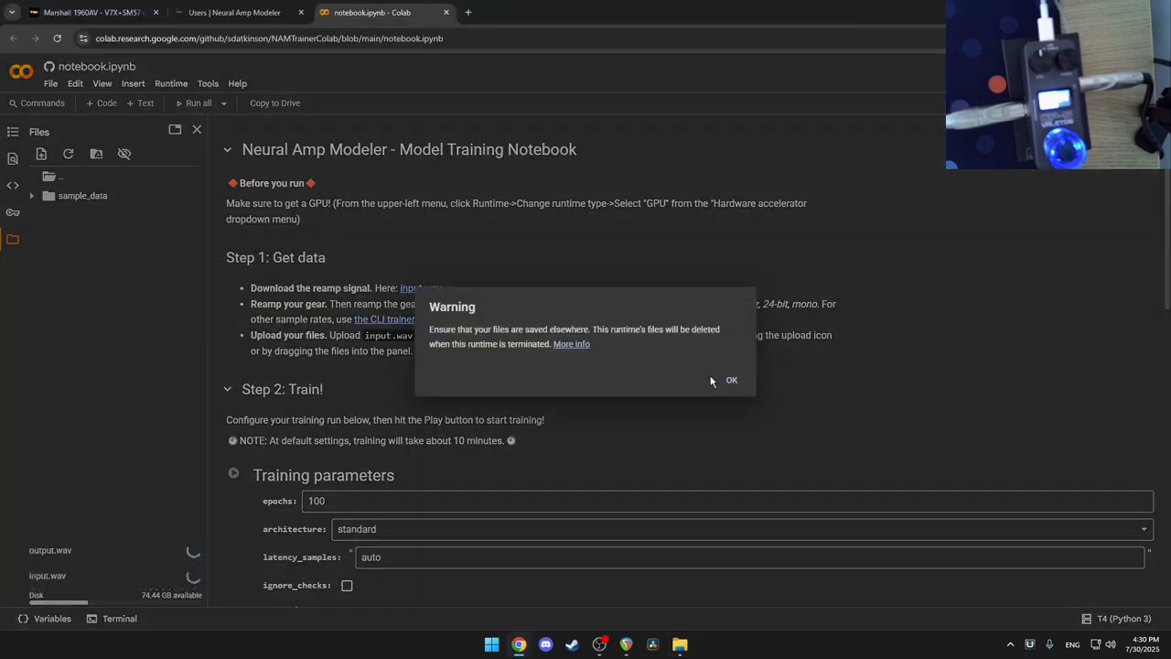
left_click(733, 381)
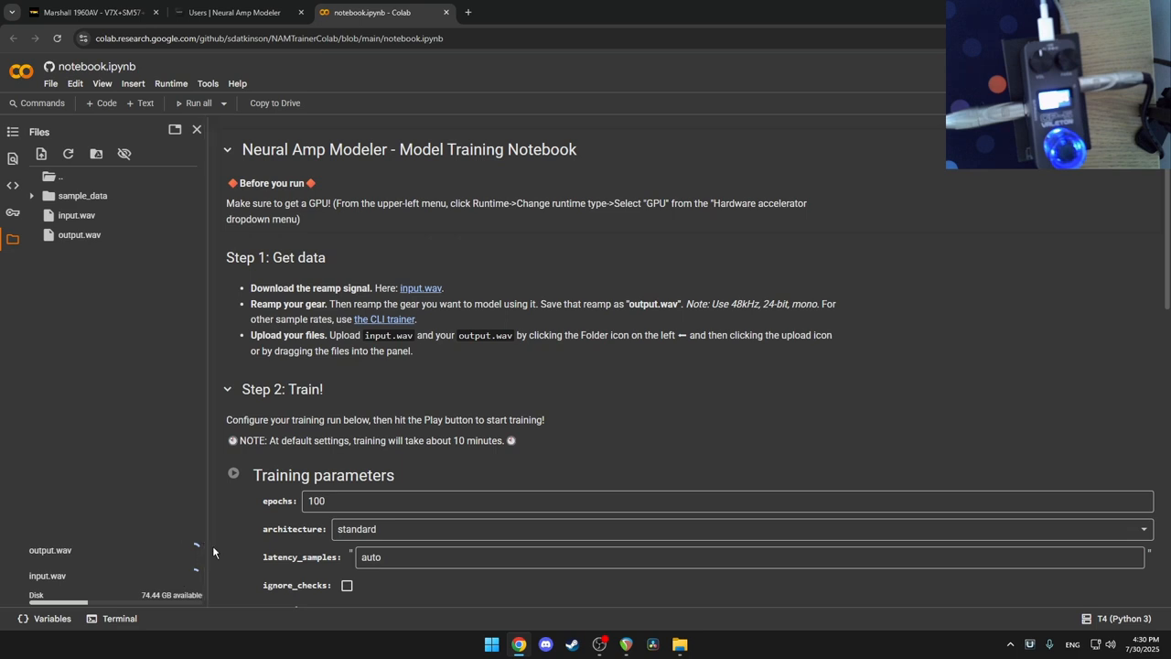
scroll(347, 382, "down", 2)
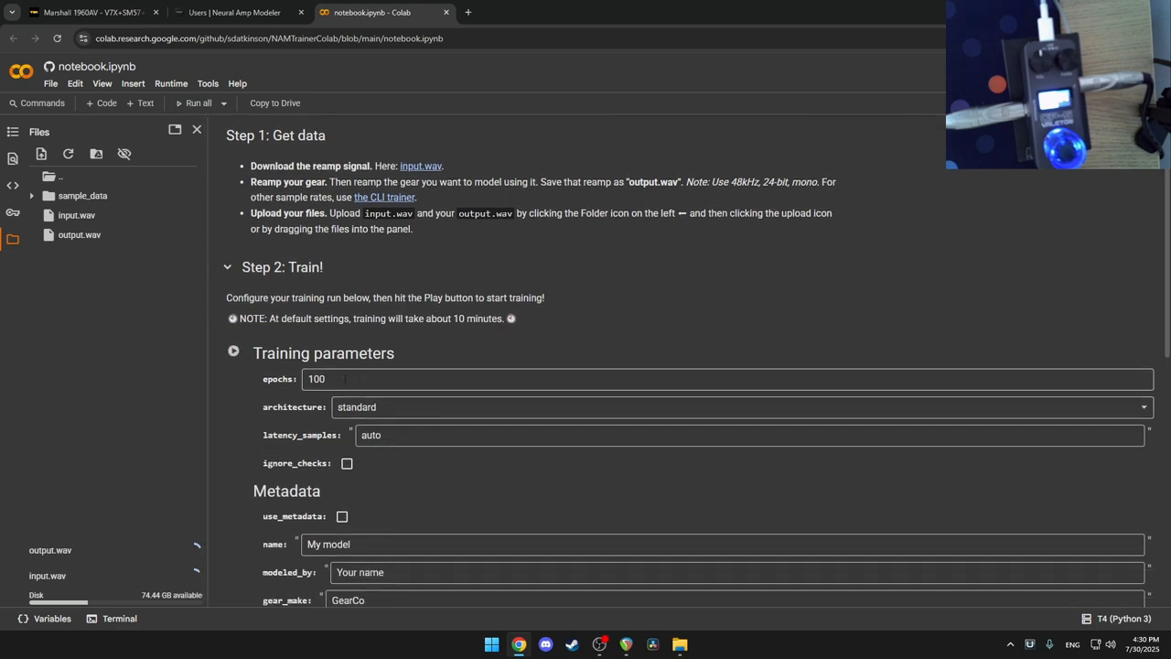
Step: Enter Jcm as the model name in the Metadata form
left_click_drag(345, 379, 301, 377)
scroll(311, 375, "up", 3)
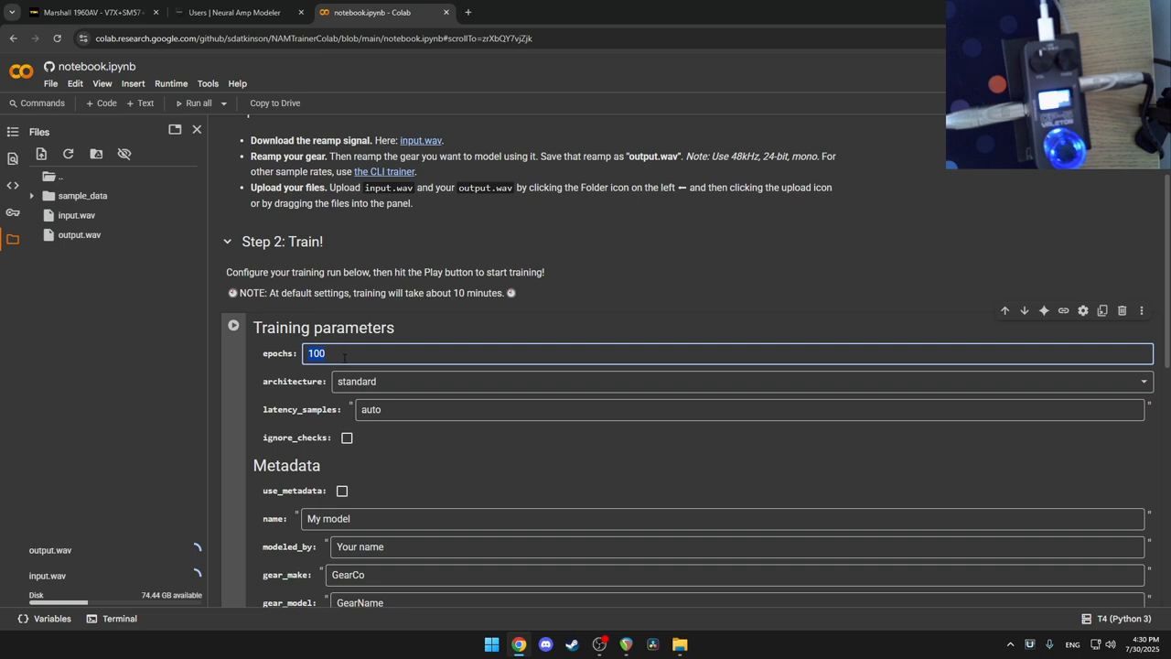
scroll(389, 427, "down", 2)
left_click_drag(363, 399, 302, 401)
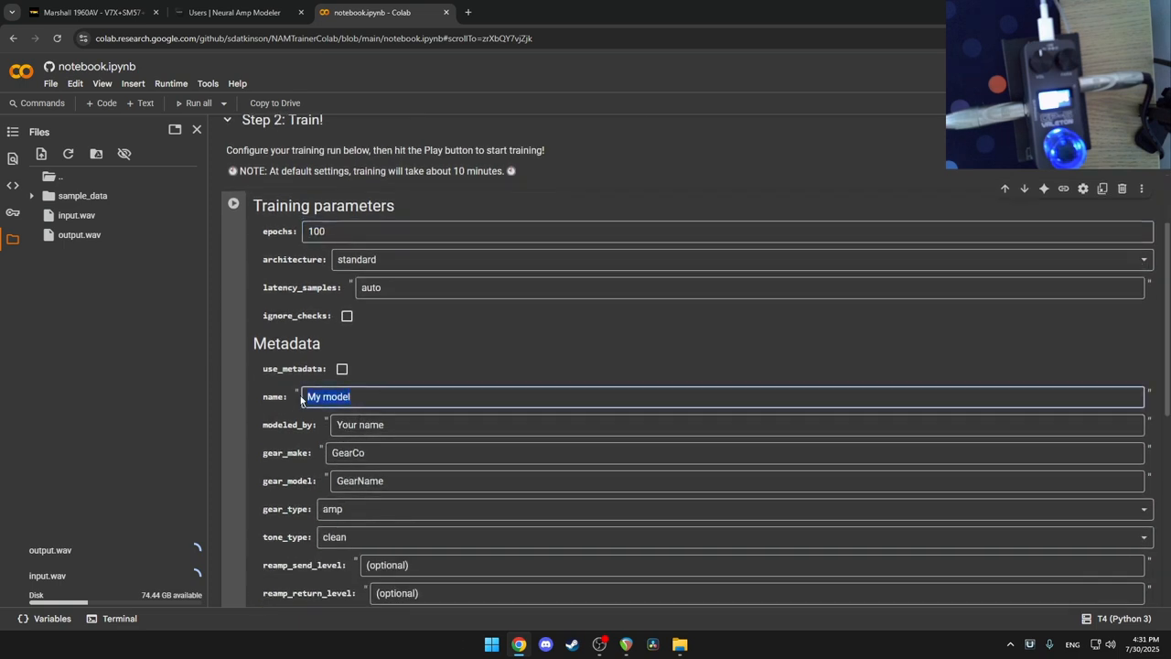
type("J")
key("BackSpace")
type("Jc")
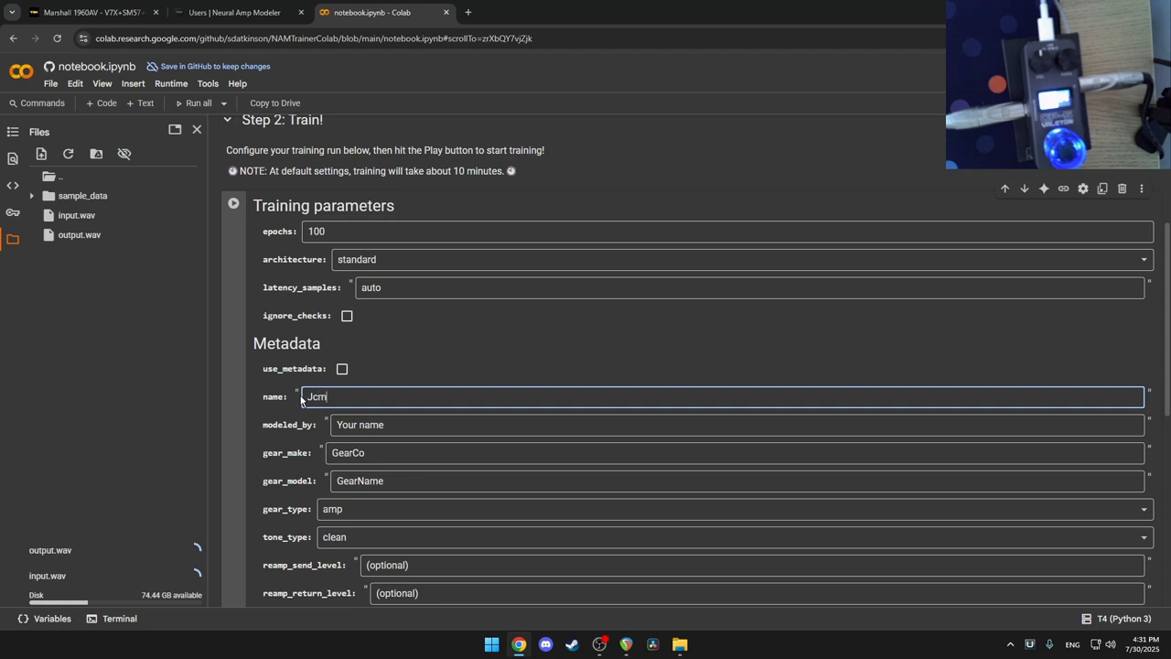
type("m")
Step: Fill modeled_by with the modeler's name and set tone_type to overdrive
left_click(360, 424)
key("ctrl+a")
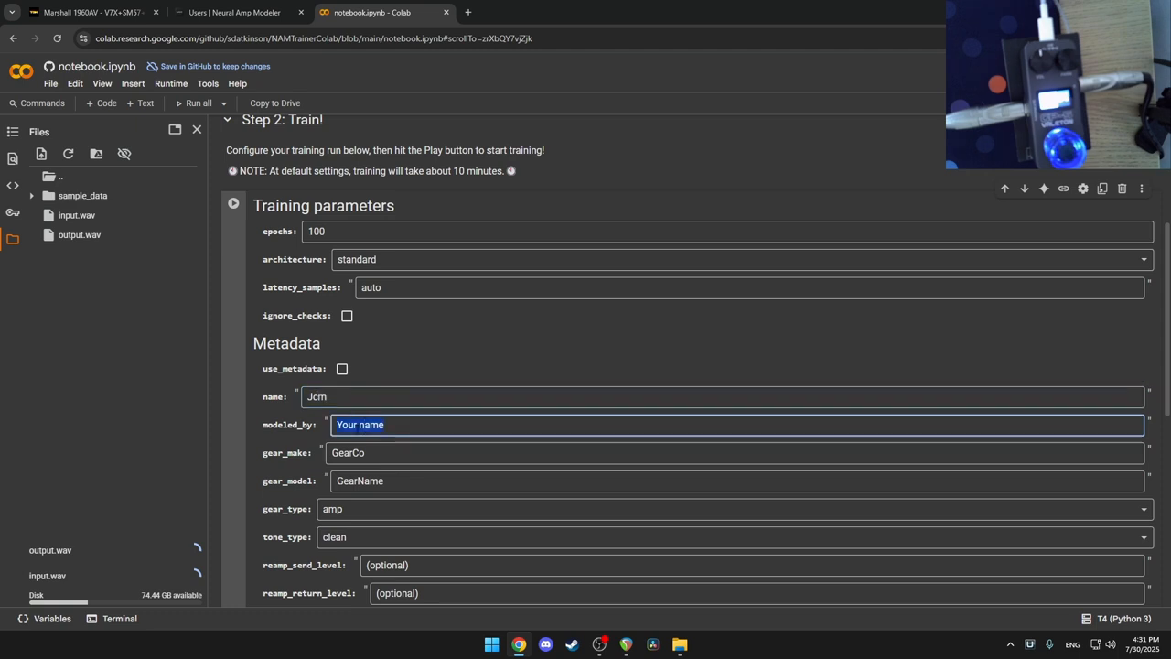
type("Aleksanda")
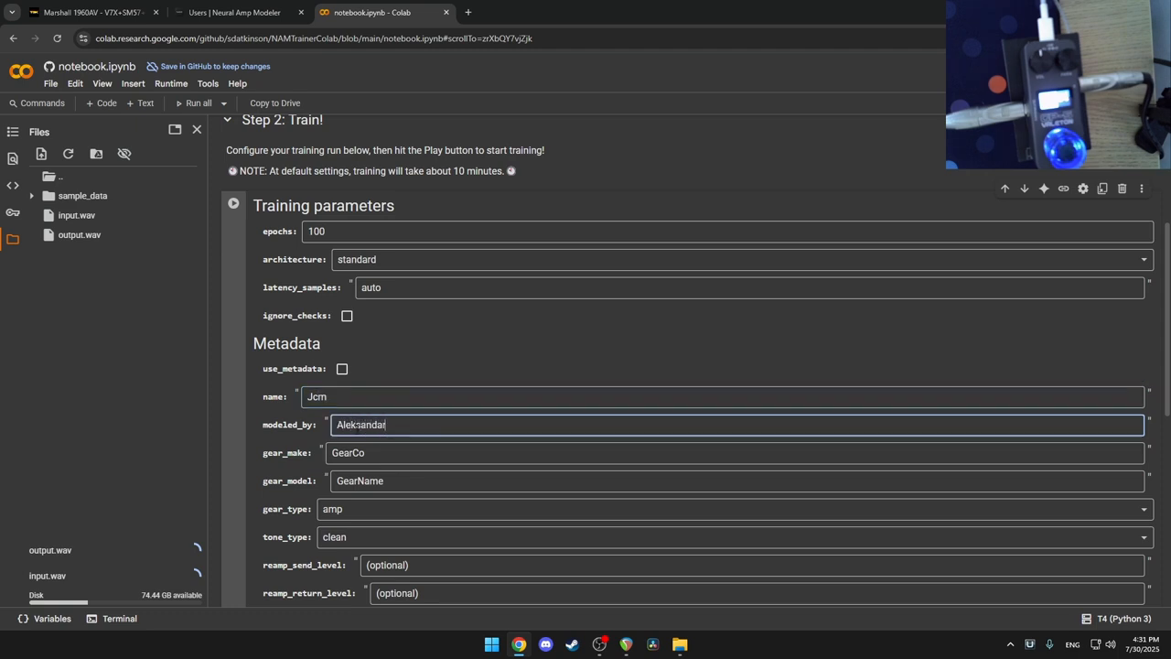
type("r")
scroll(367, 398, "down", 1)
left_click(355, 418)
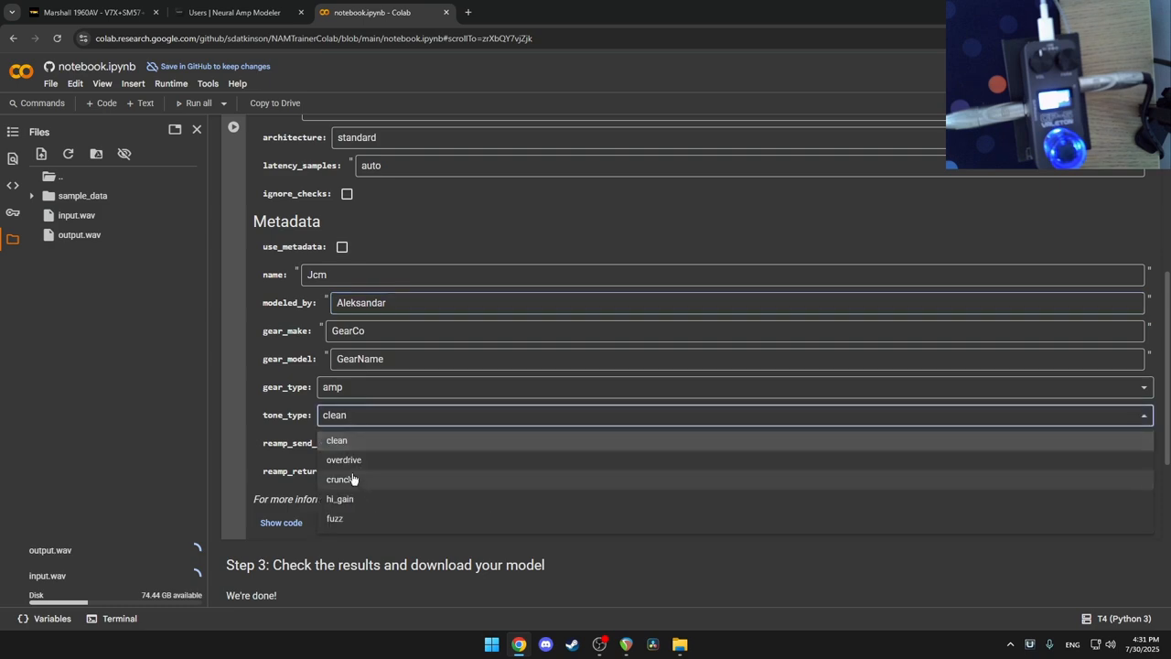
left_click(352, 463)
scroll(353, 486, "down", 4)
scroll(353, 485, "up", 8)
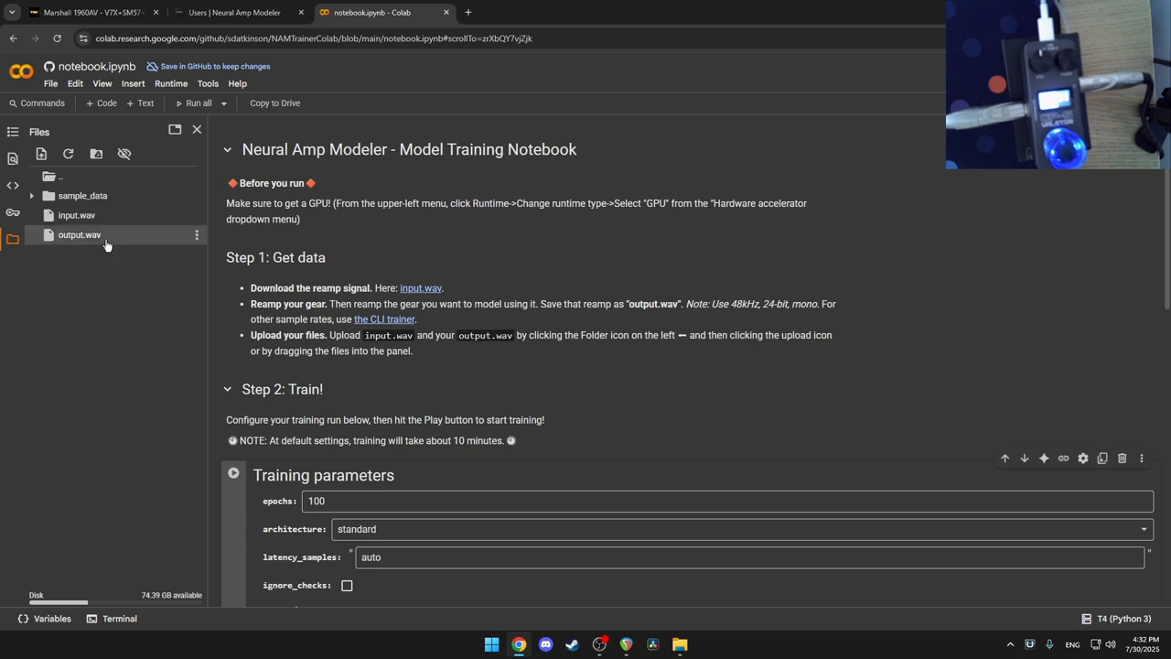
scroll(333, 411, "down", 1)
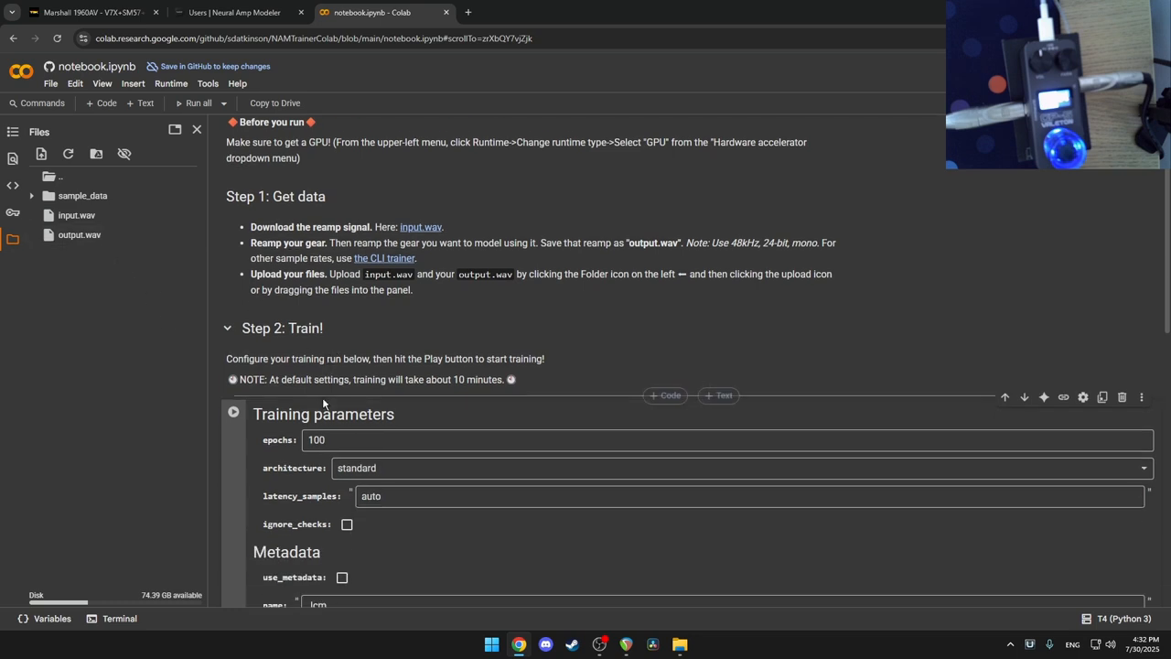
scroll(253, 391, "down", 1)
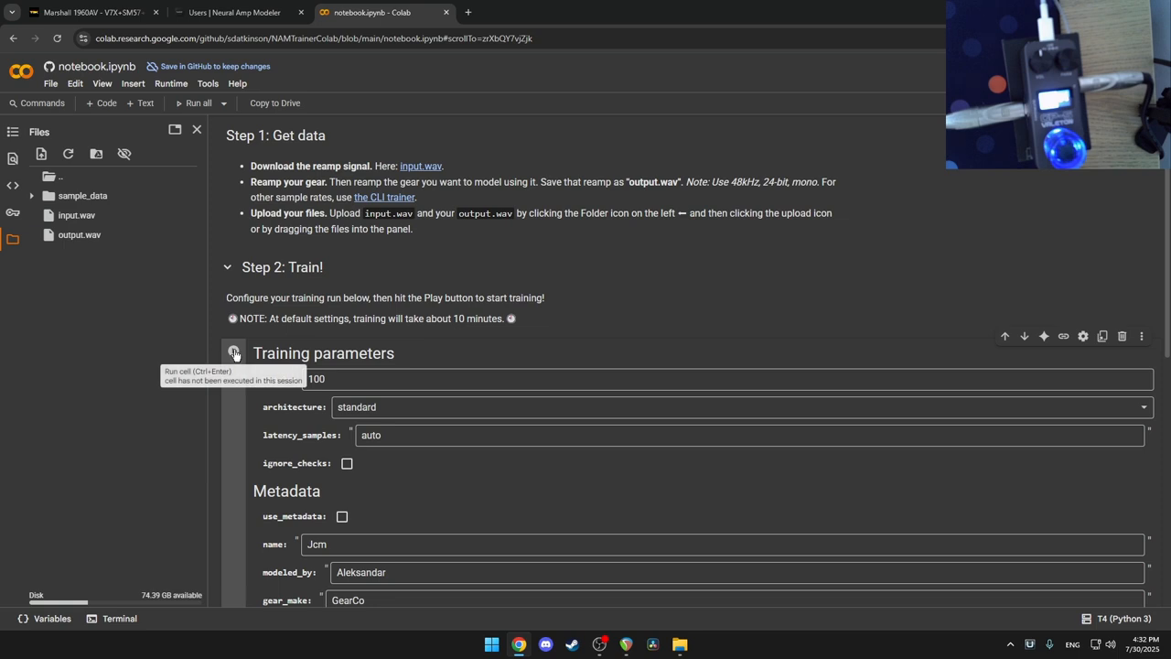
Step: Run the Training parameters cell, choosing Run anyway, and follow NAM installing and training starting
left_click(234, 355)
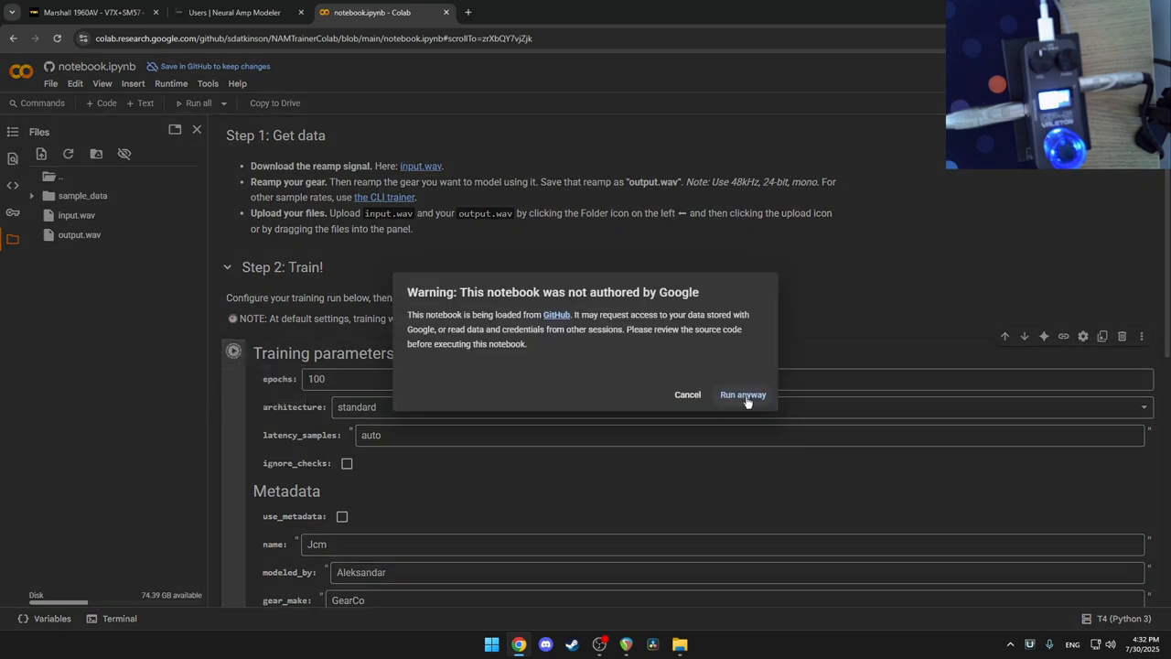
left_click(743, 396)
scroll(559, 390, "down", 2)
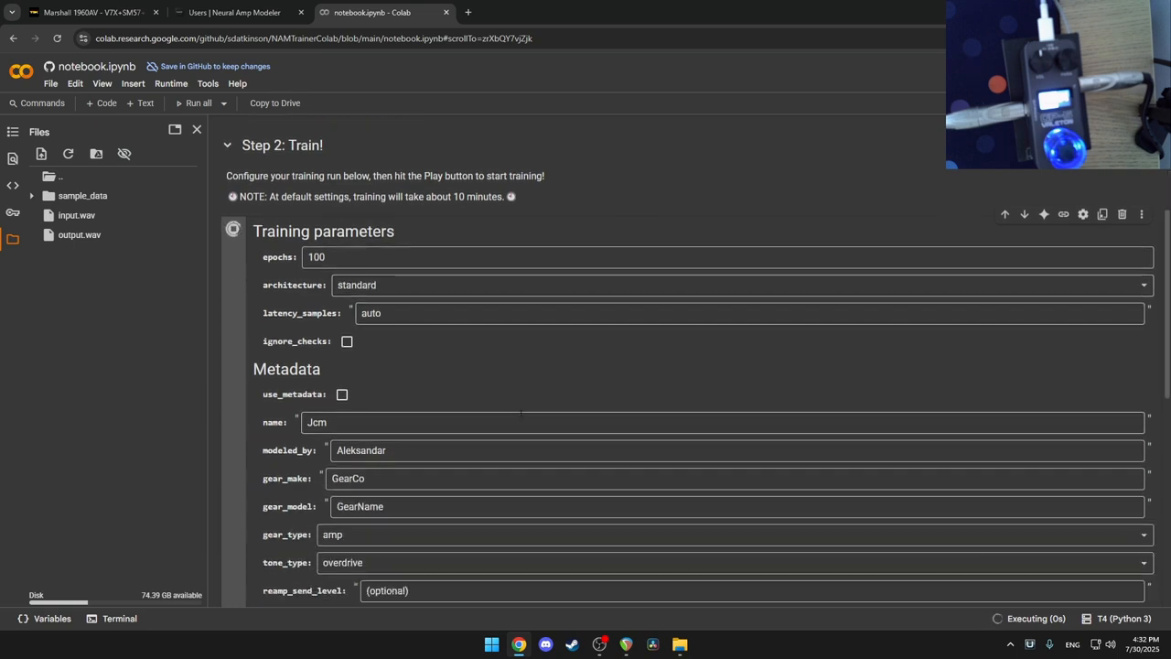
scroll(504, 403, "down", 3)
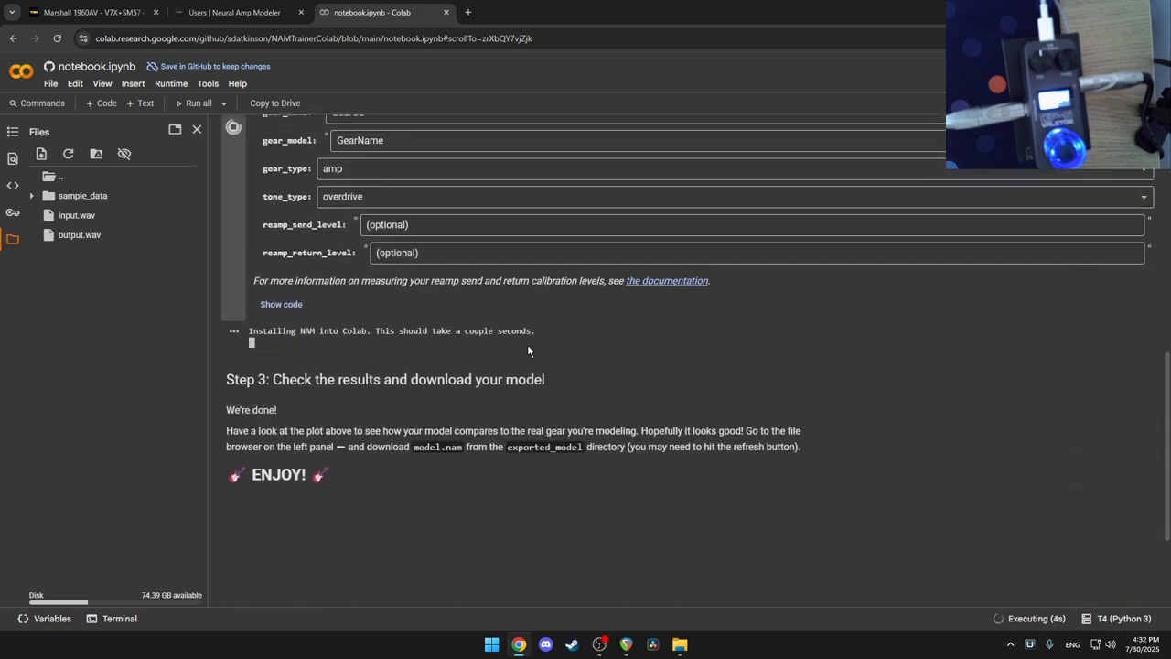
left_click_drag(497, 331, 251, 341)
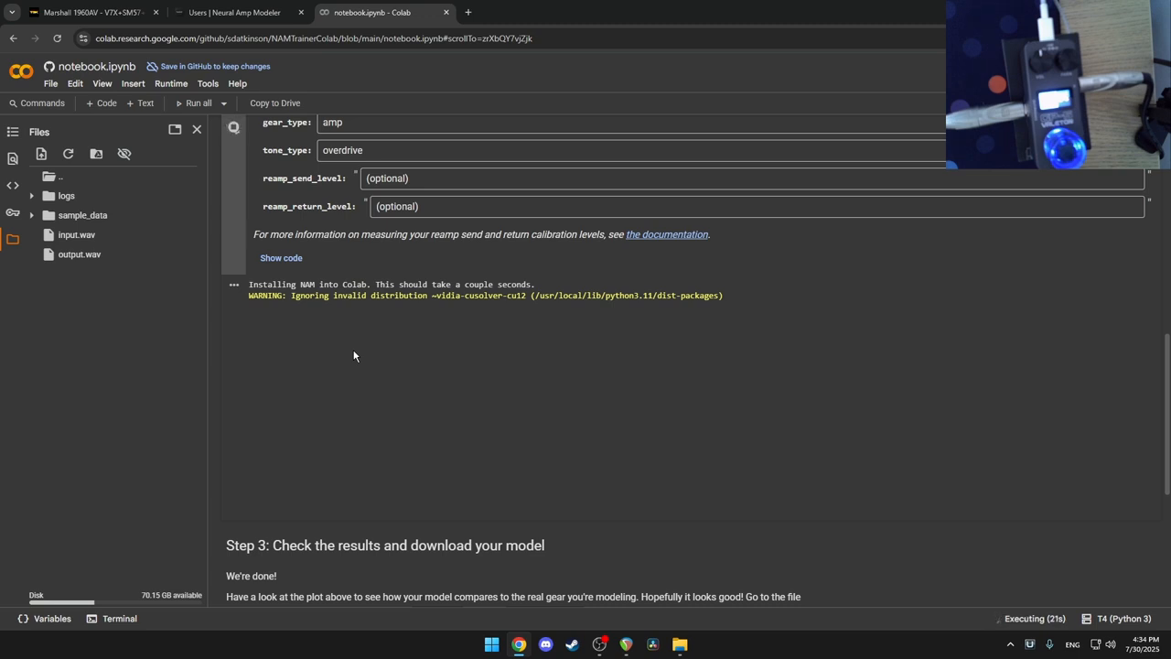
scroll(354, 356, "up", 2)
scroll(354, 356, "down", 2)
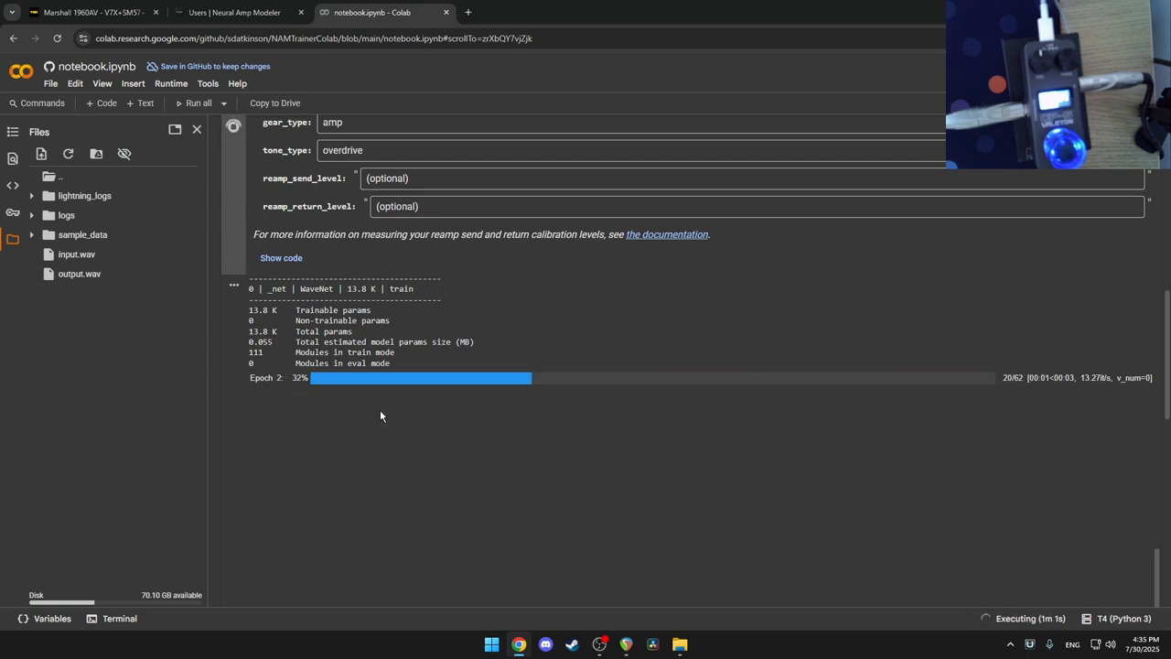
Step: Monitor the TensorBoard ESR chart, refreshing and enlarging it, until training ends at ESR 0.003606
scroll(381, 415, "down", 5)
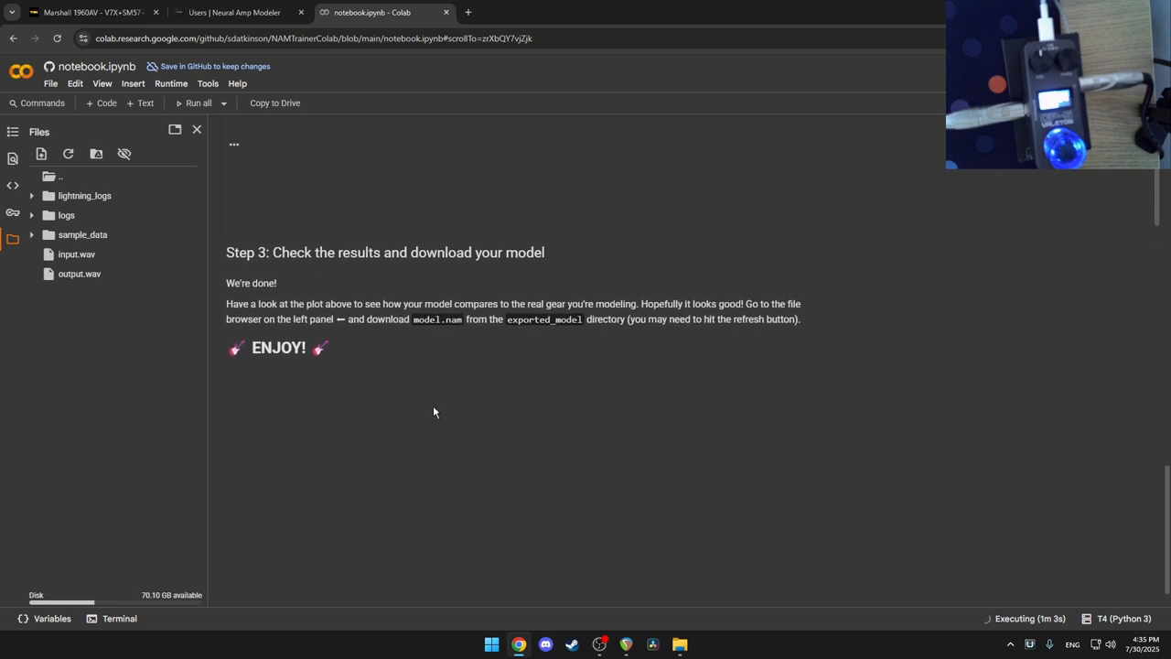
scroll(430, 412, "up", 3)
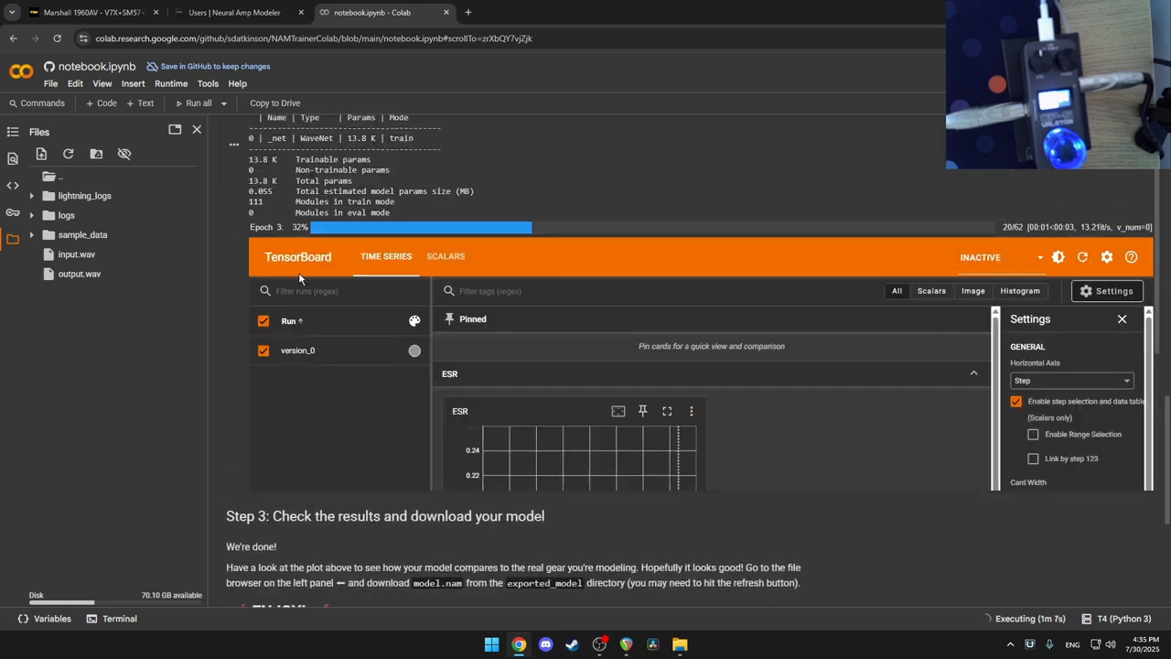
left_click(1082, 257)
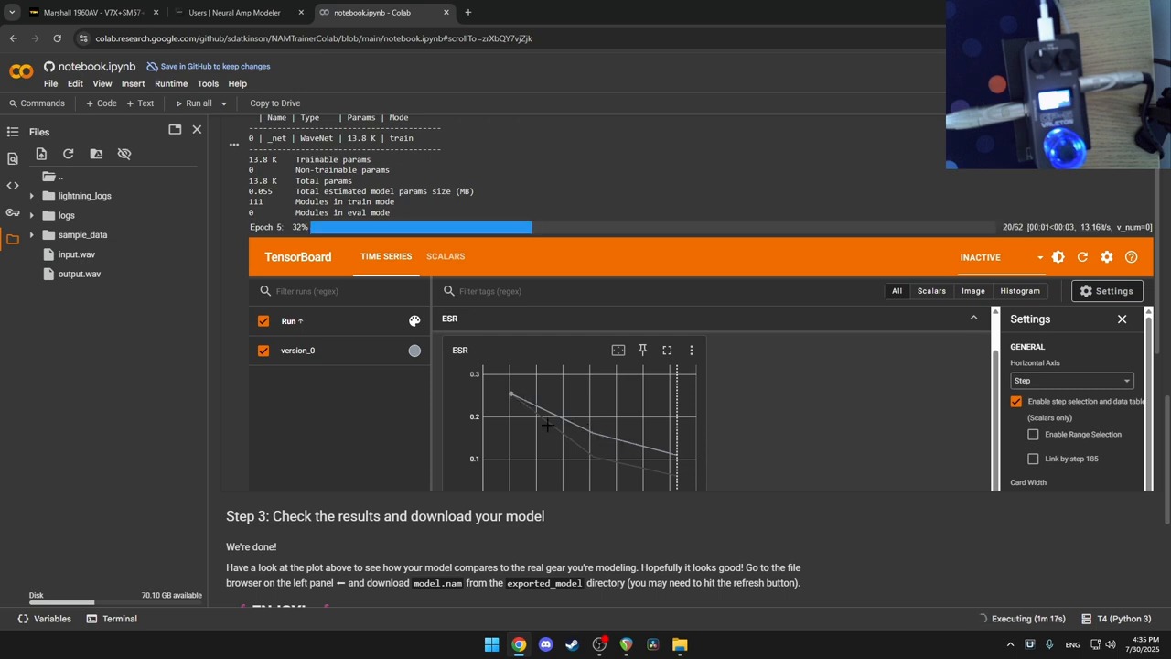
scroll(691, 455, "down", 1)
scroll(677, 456, "up", 2)
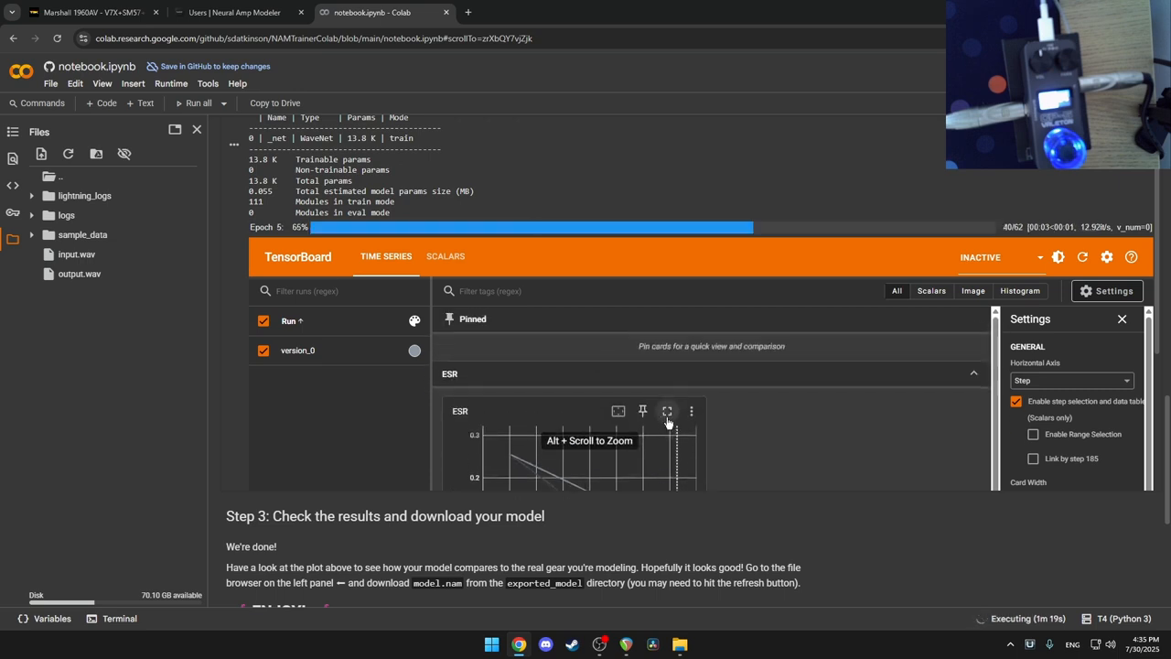
left_click(667, 416)
scroll(684, 418, "down", 2)
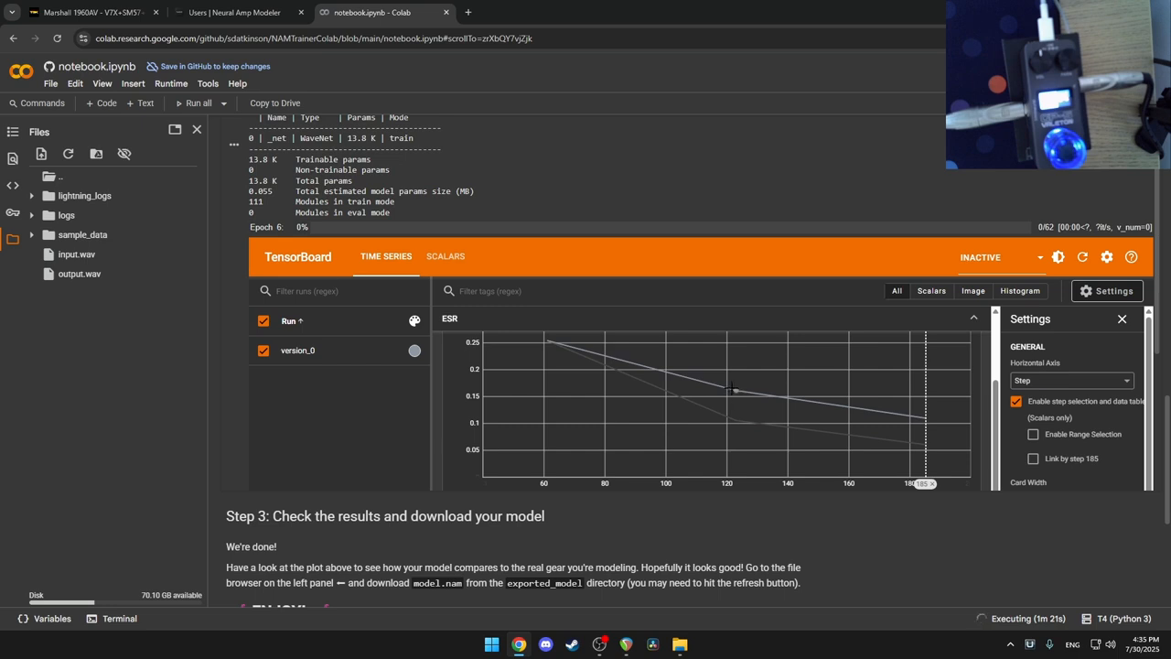
left_click(1083, 260)
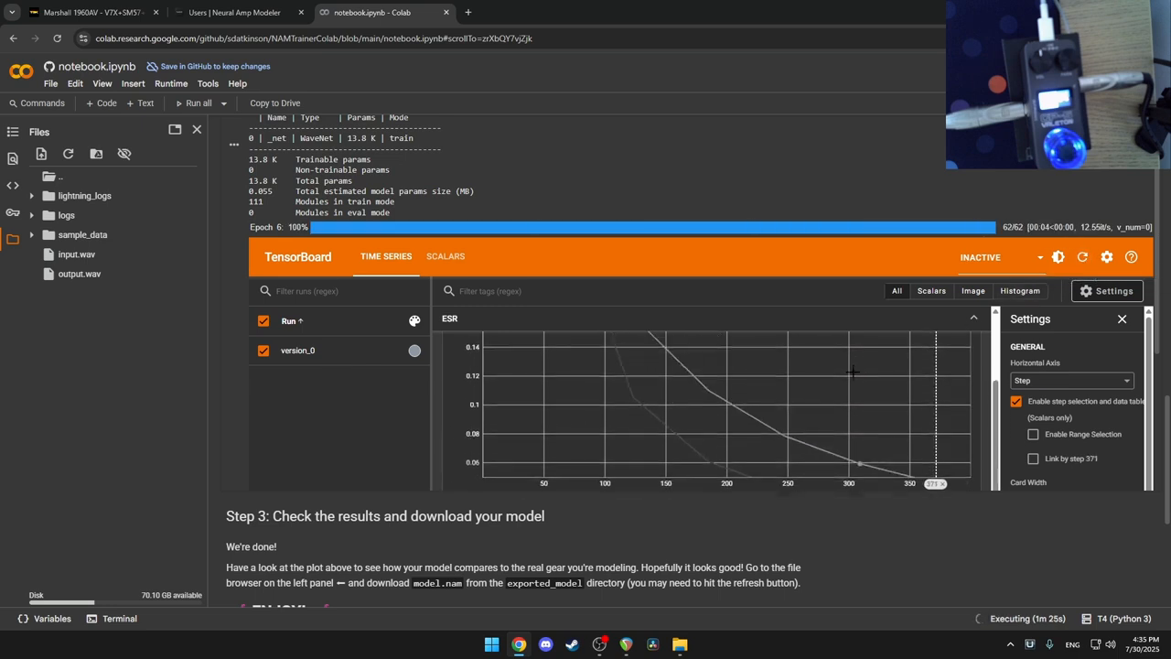
scroll(860, 357, "up", 1)
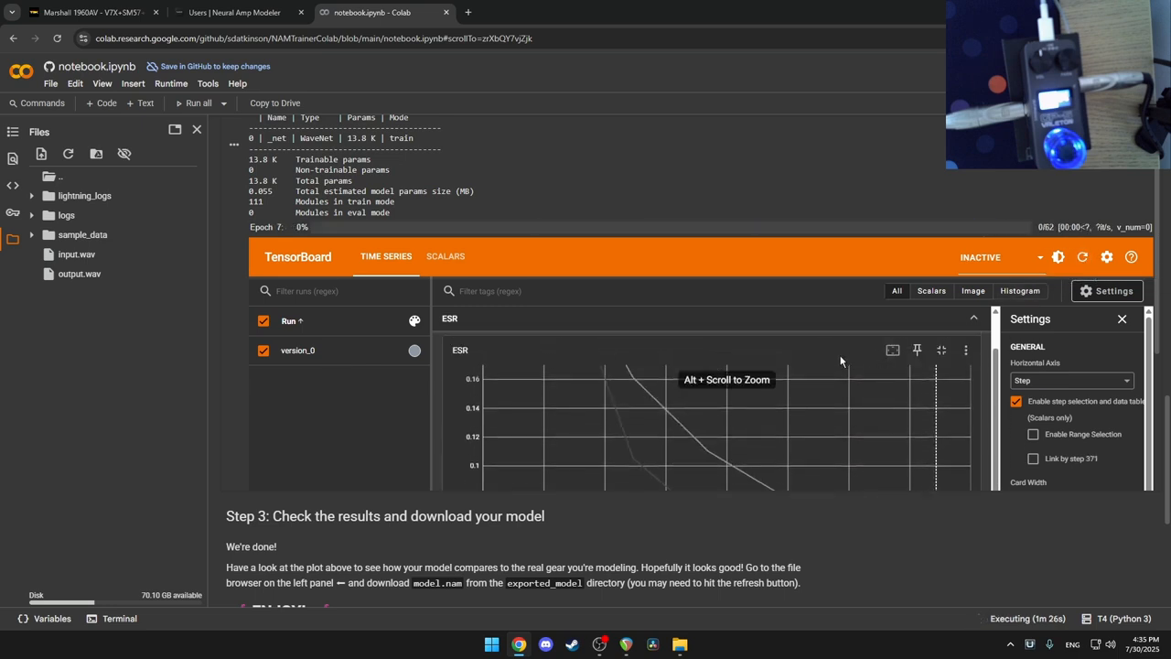
left_click(938, 353)
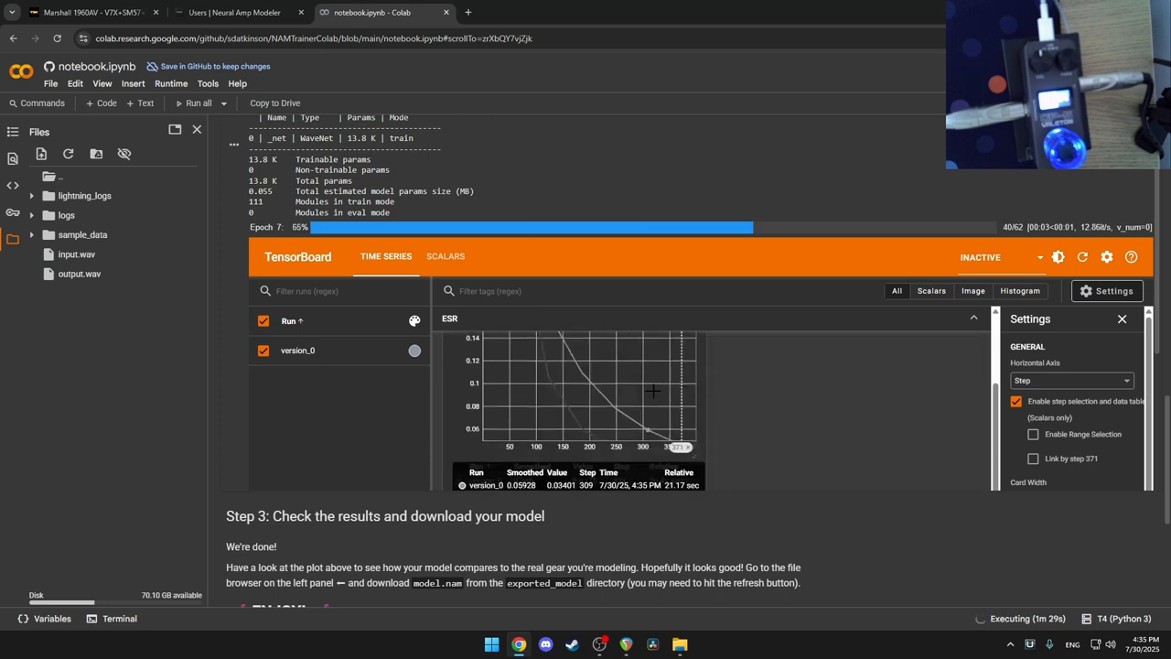
scroll(652, 391, "up", 1)
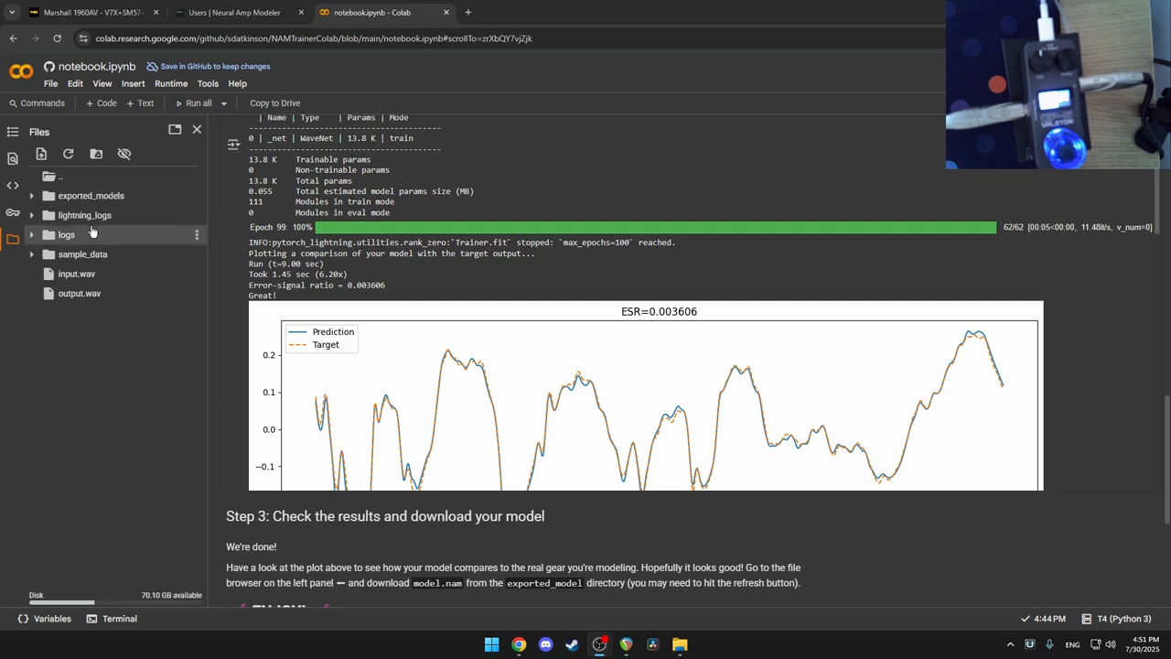
Step: Download model.nam from exported_models/version_0 and switch to the File Explorer window
left_click(32, 198)
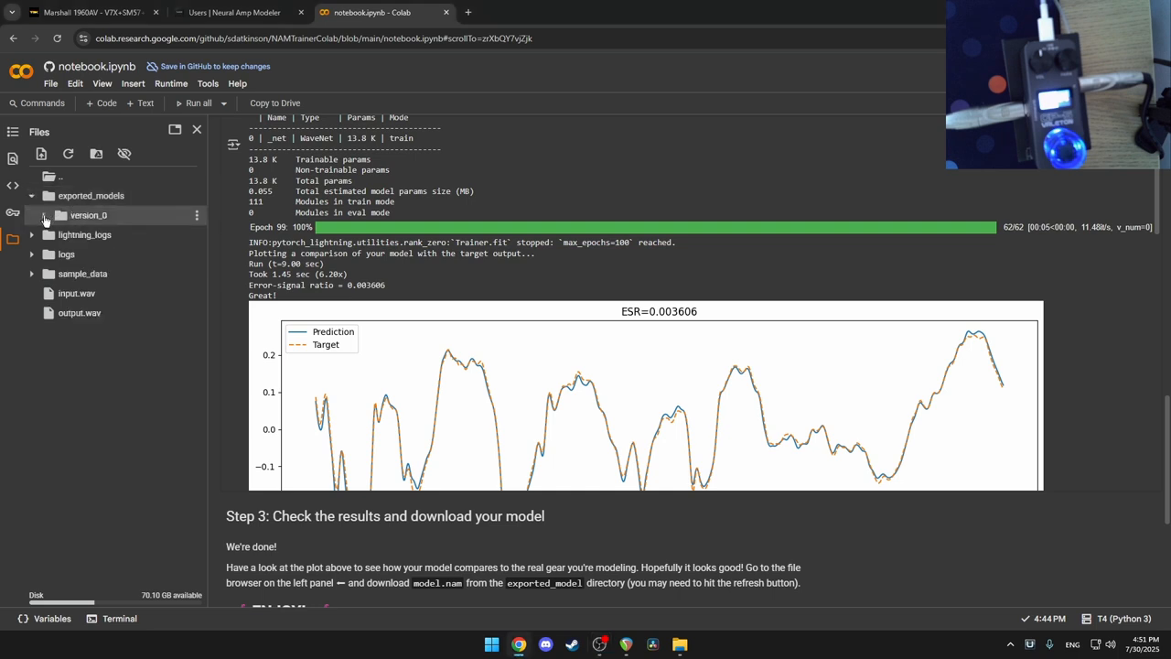
left_click(43, 217)
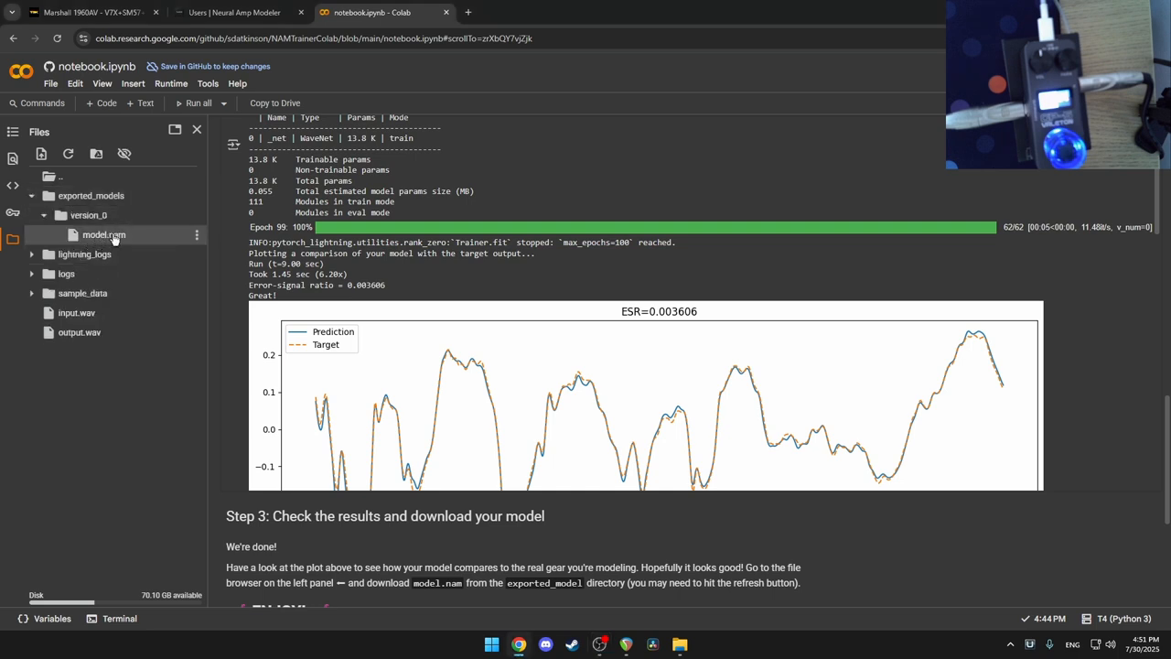
right_click(115, 239)
left_click(146, 248)
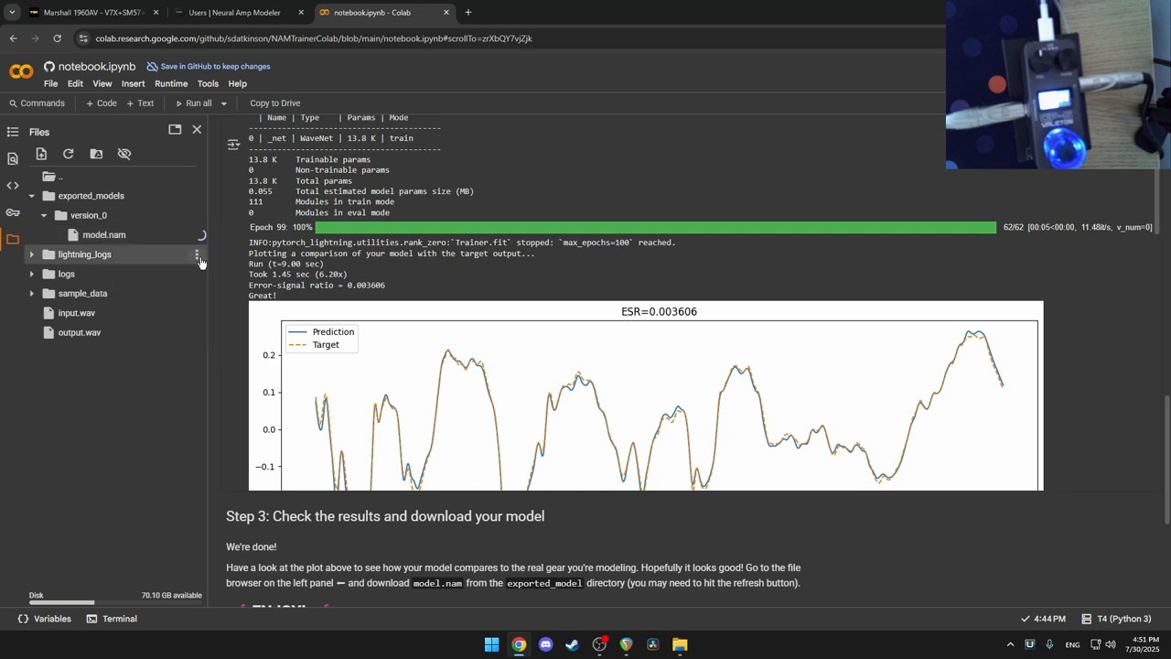
left_click(680, 644)
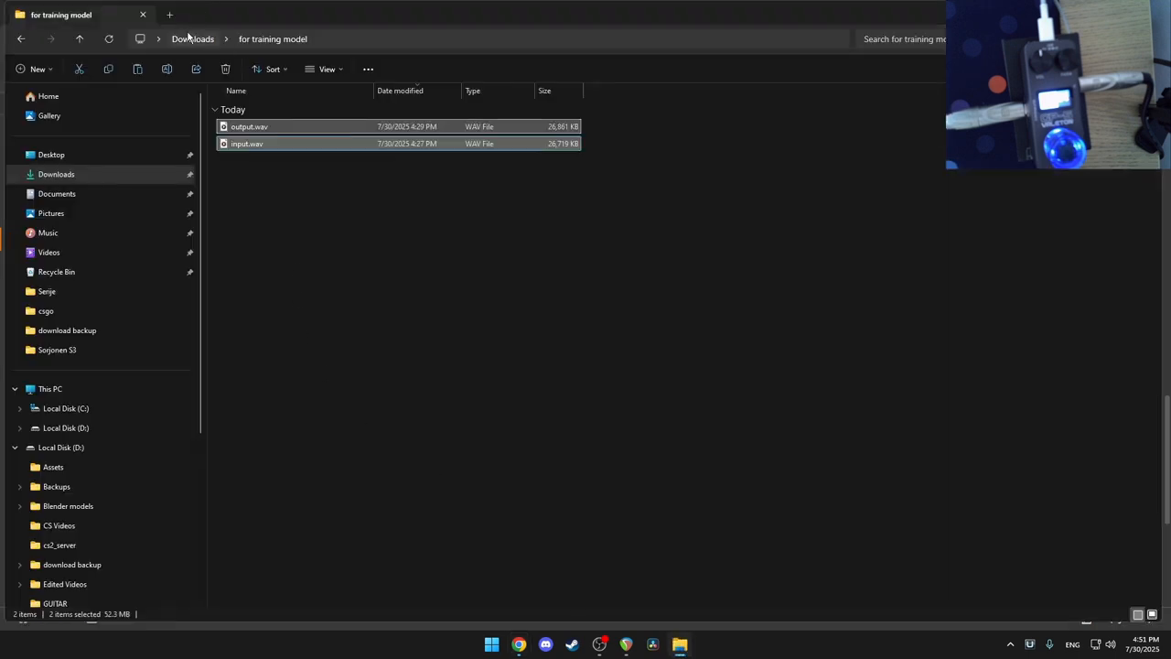
Step: Rename model.nam in Downloads to jcm.nam
left_click(190, 39)
right_click(270, 130)
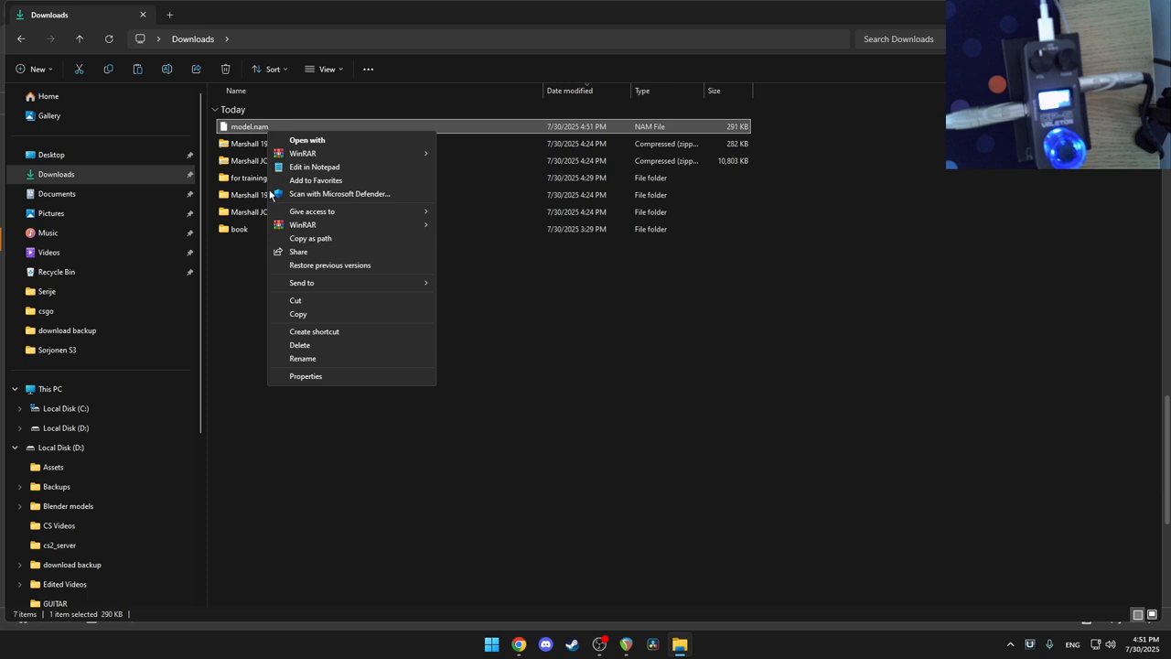
left_click(294, 359)
type("jcm")
key("Return")
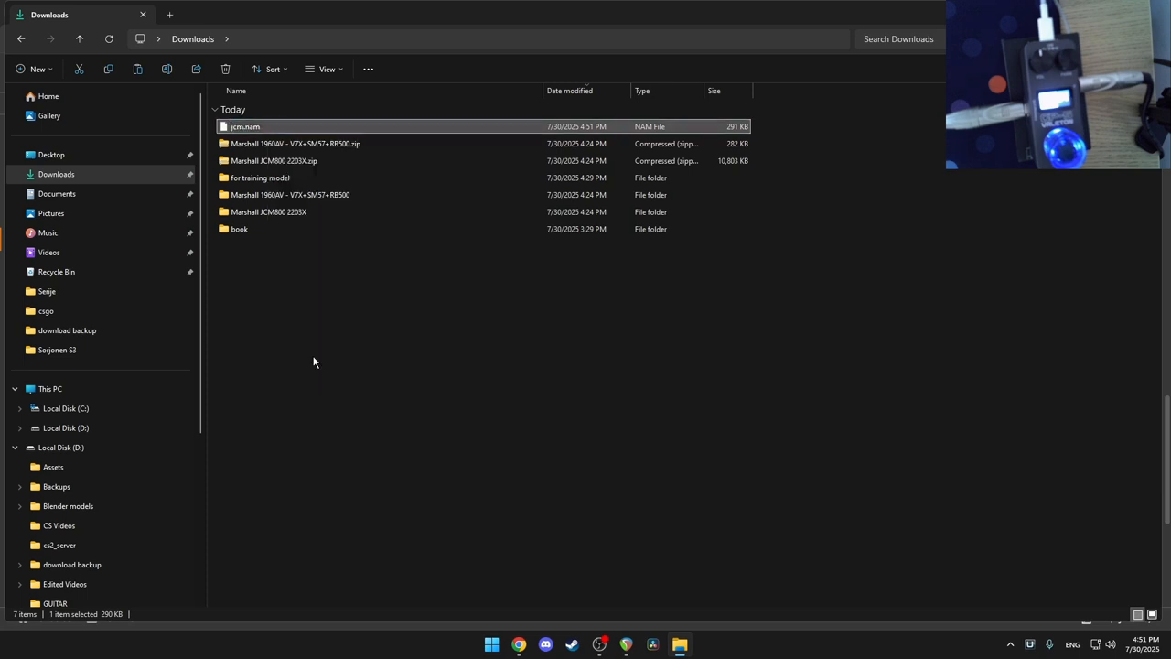
Step: Launch Valeton Suite from the Start search
left_click(493, 645)
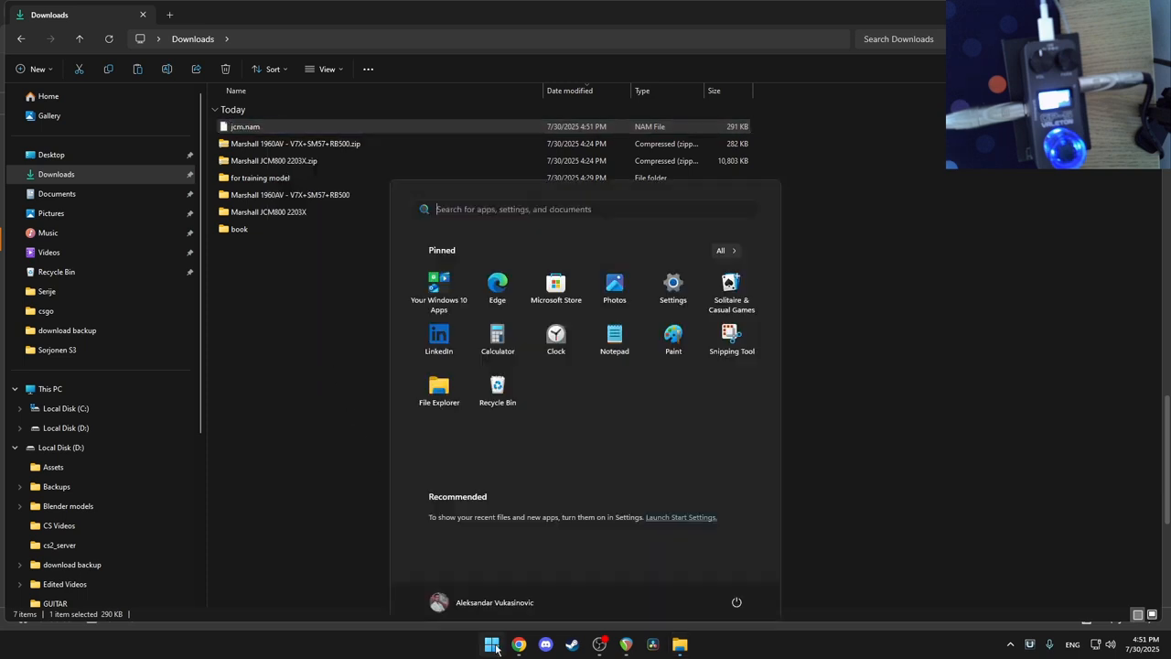
type("v")
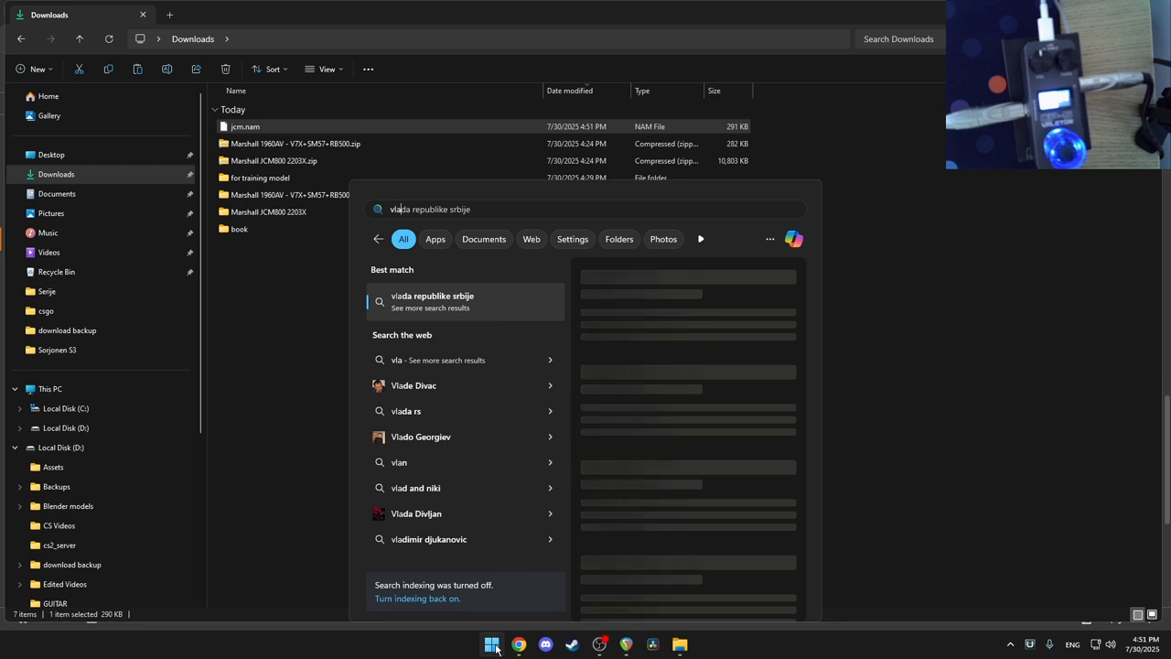
type("ale")
key("Return")
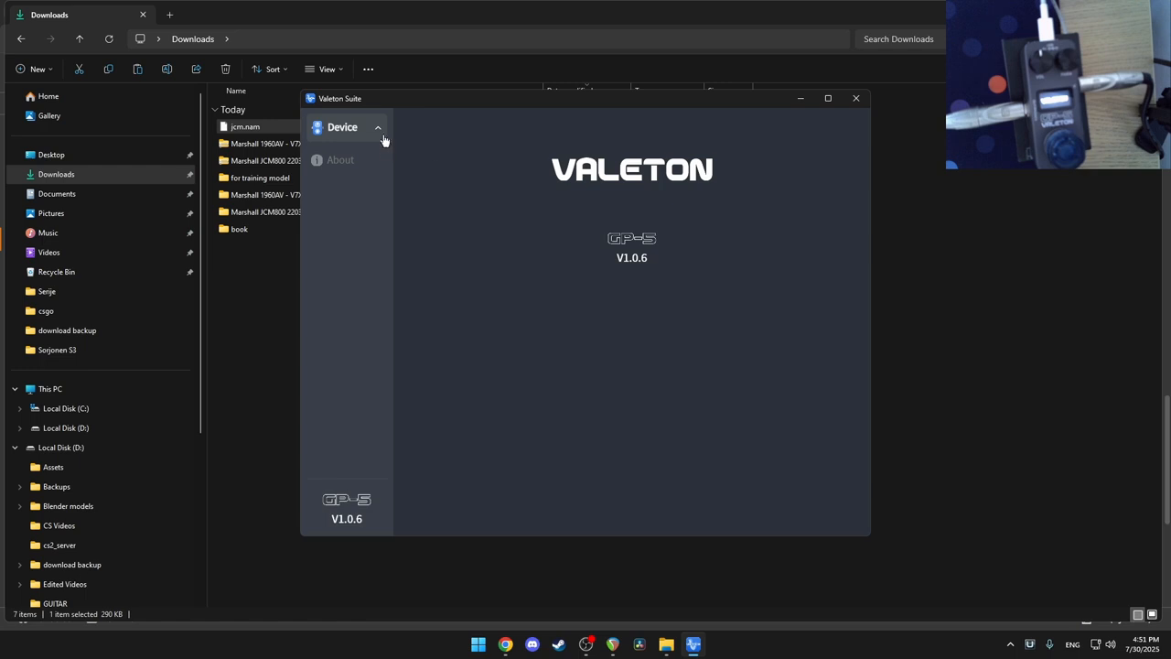
Step: Open the GP-5's Manage page and show the N->S SnapTone Files list
left_click(379, 130)
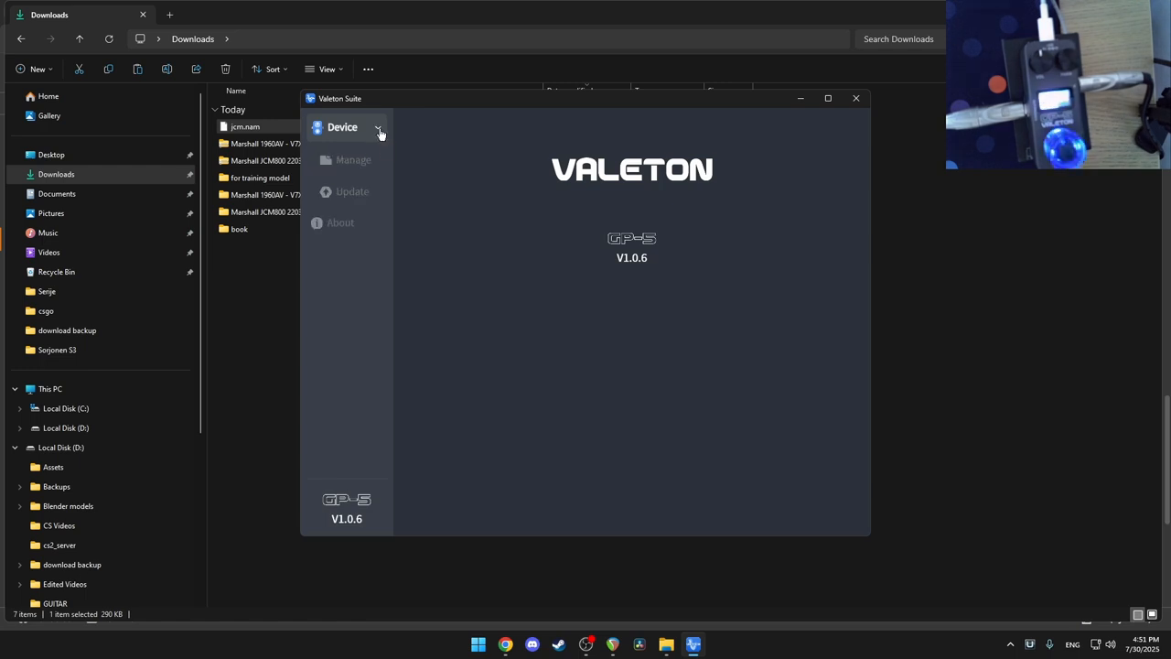
left_click(348, 159)
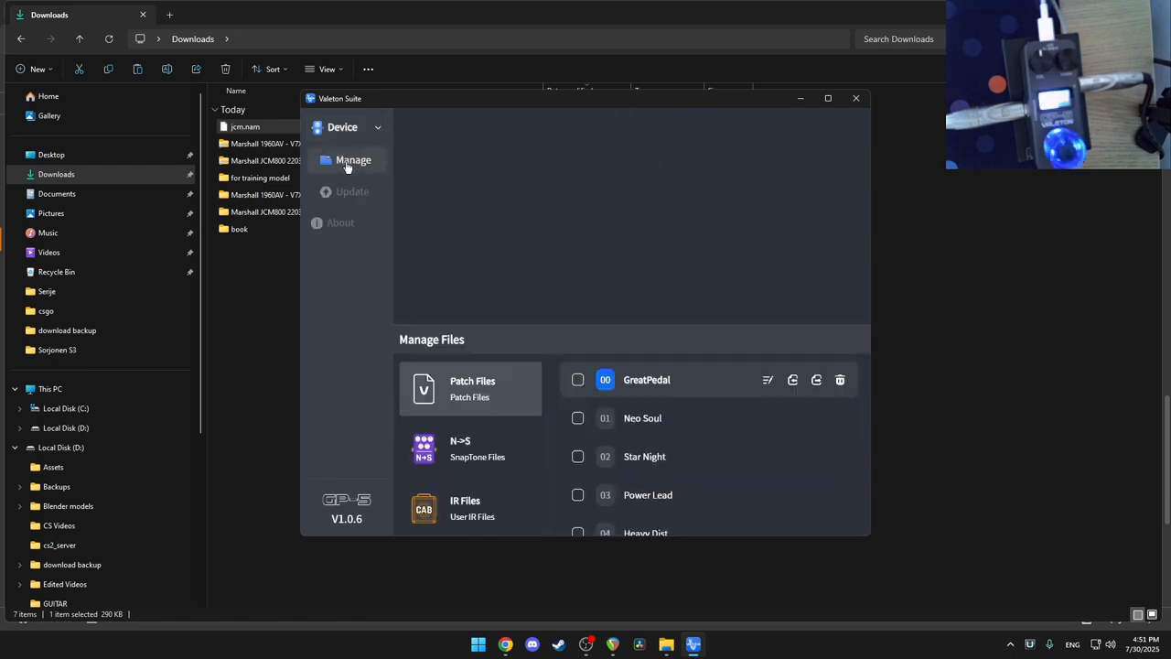
left_click(345, 192)
left_click(350, 165)
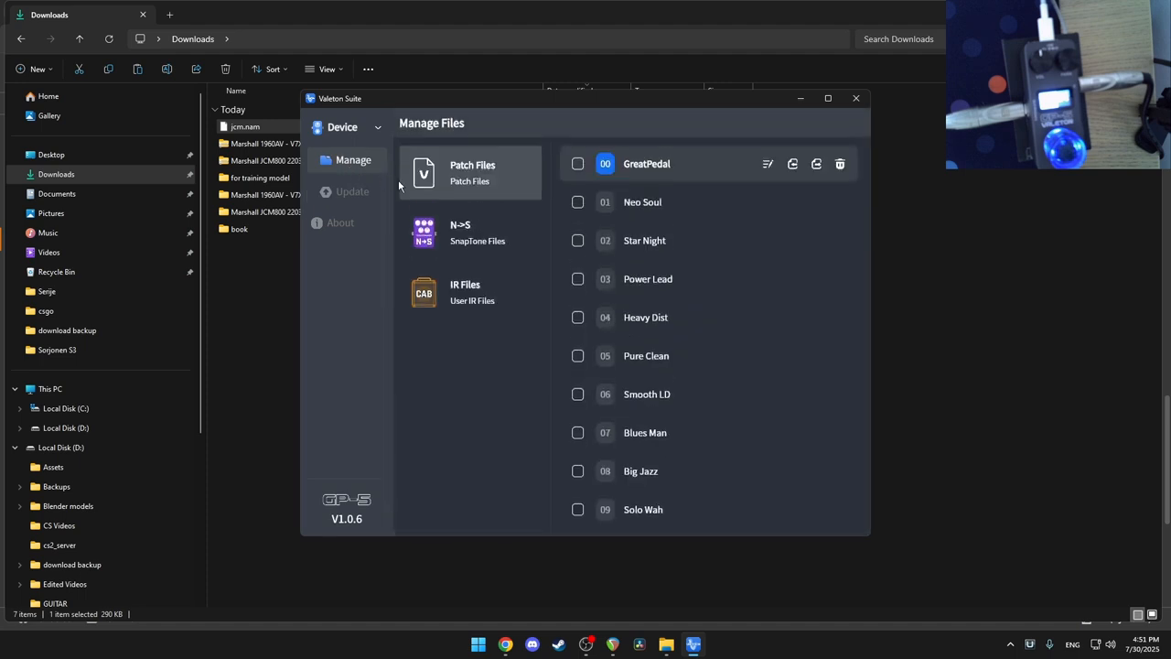
left_click(460, 235)
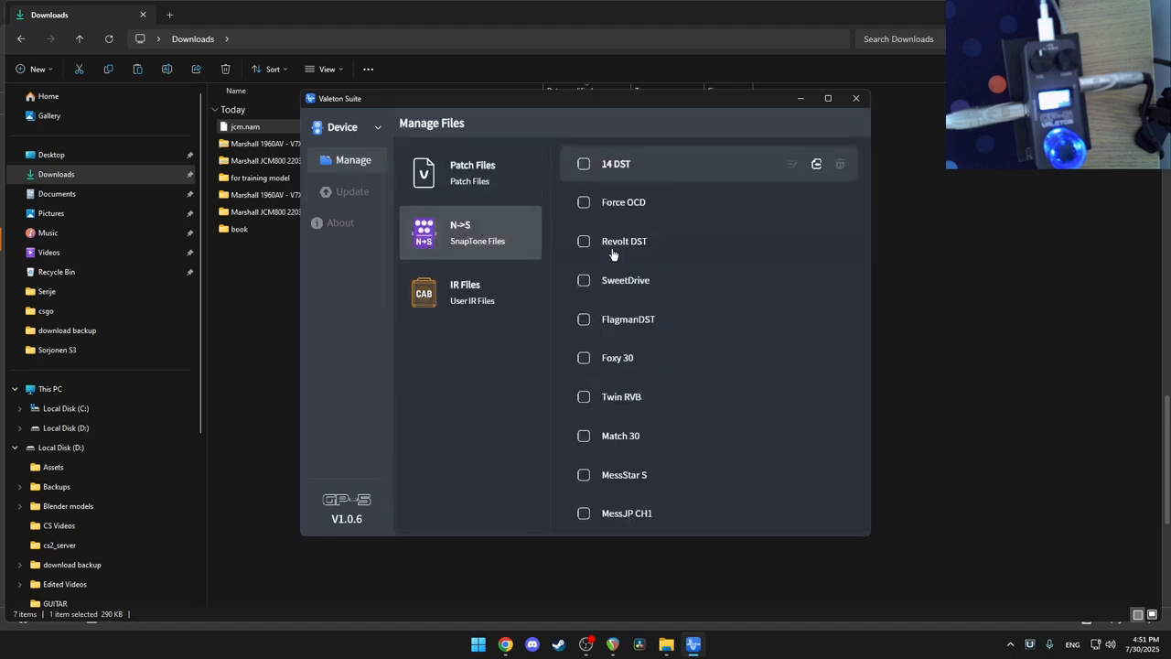
scroll(722, 263, "down", 3)
scroll(722, 263, "down", 10)
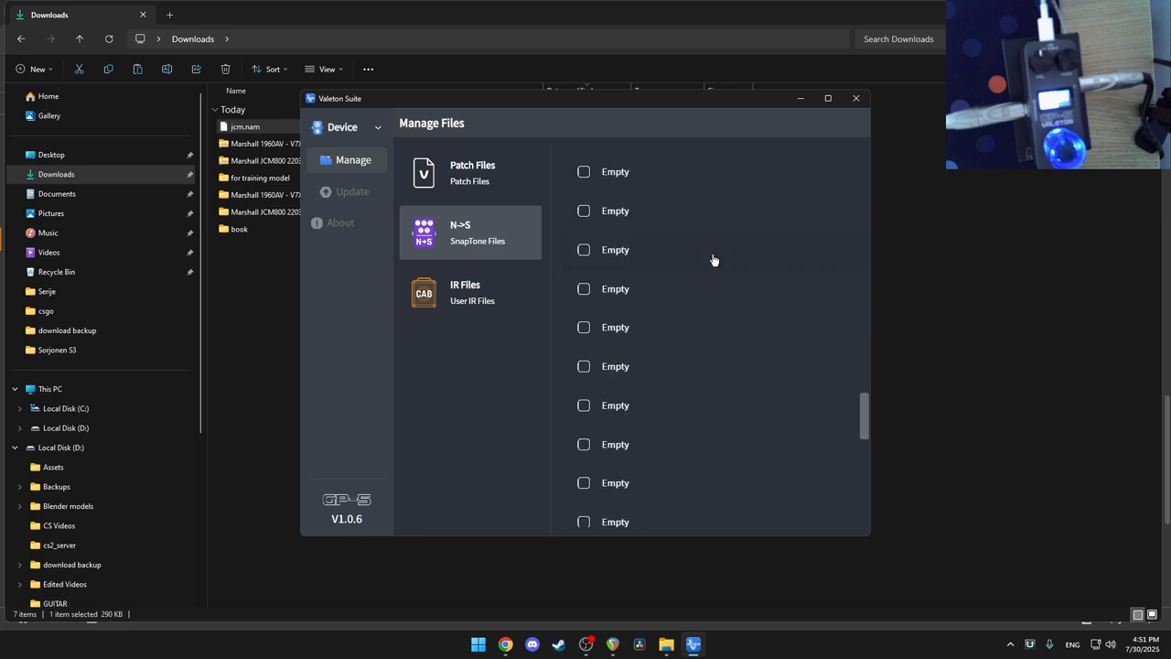
scroll(704, 264, "up", 3)
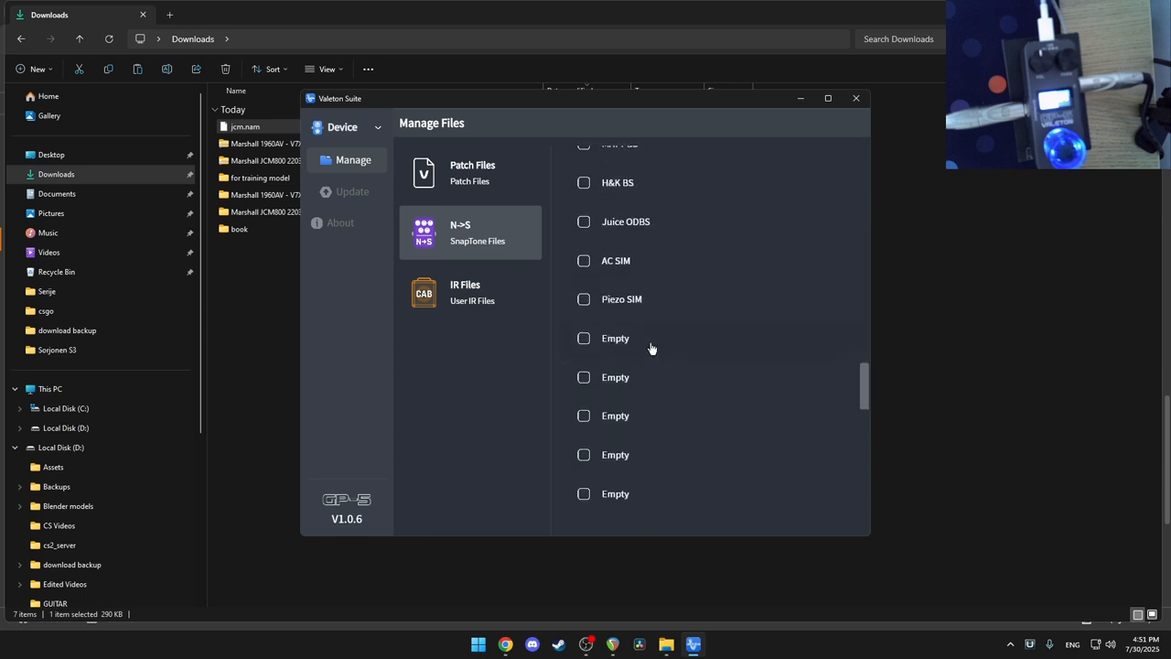
Step: Import jcm.nam into the first empty SnapTone slot and close Valeton Suite
mouse_move(779, 342)
left_click(815, 341)
double_click(449, 212)
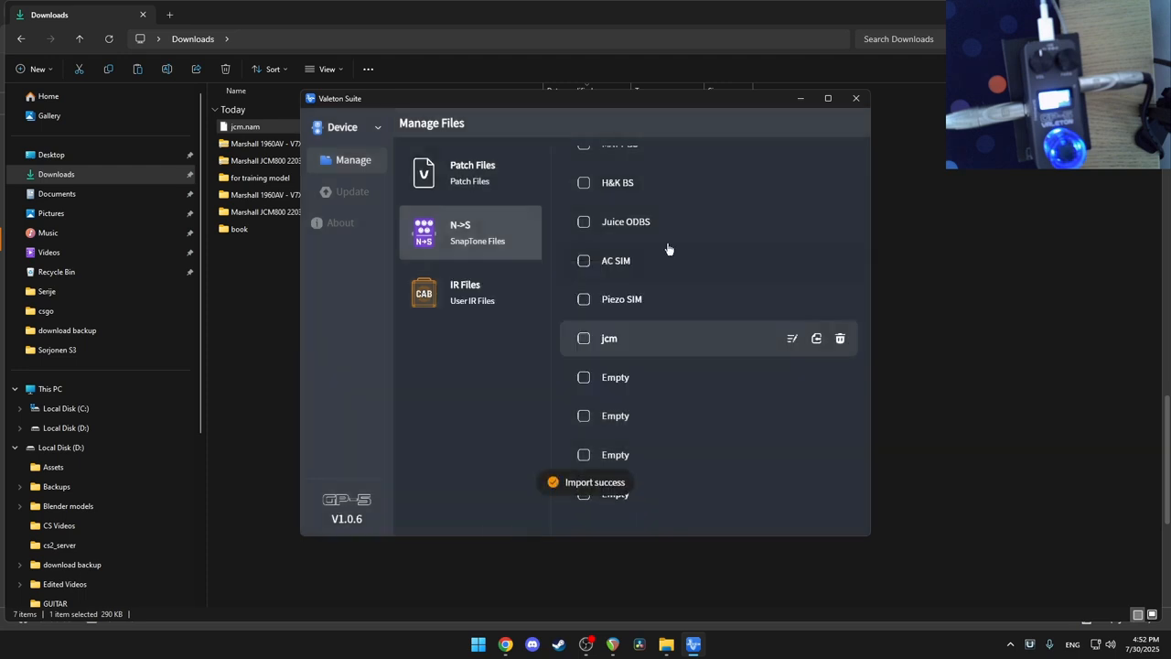
left_click(855, 99)
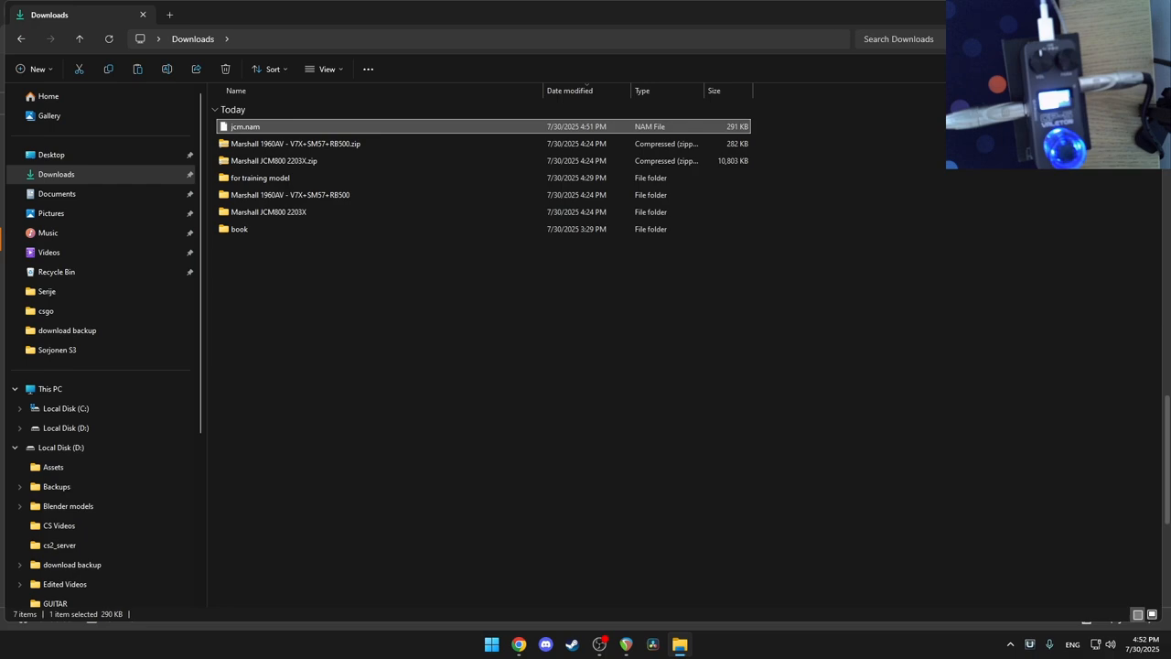
Step: Return to the REAPER project and delete the guitar recording clip from the Guitar track
left_click(1147, 13)
left_click(1101, 11)
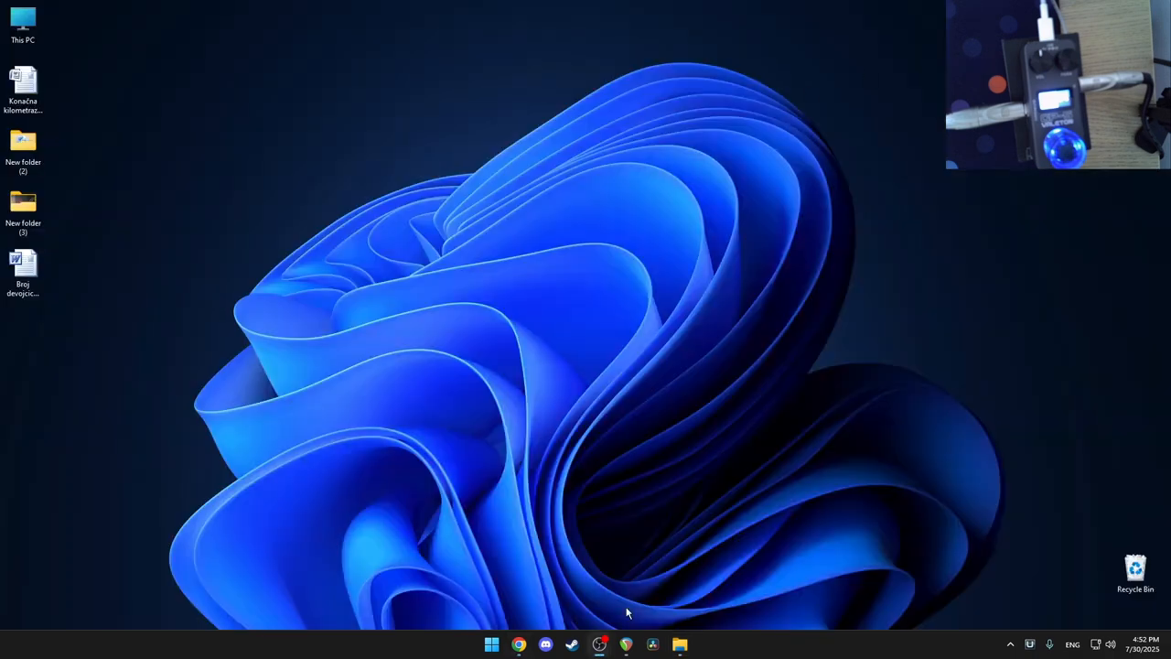
left_click(626, 644)
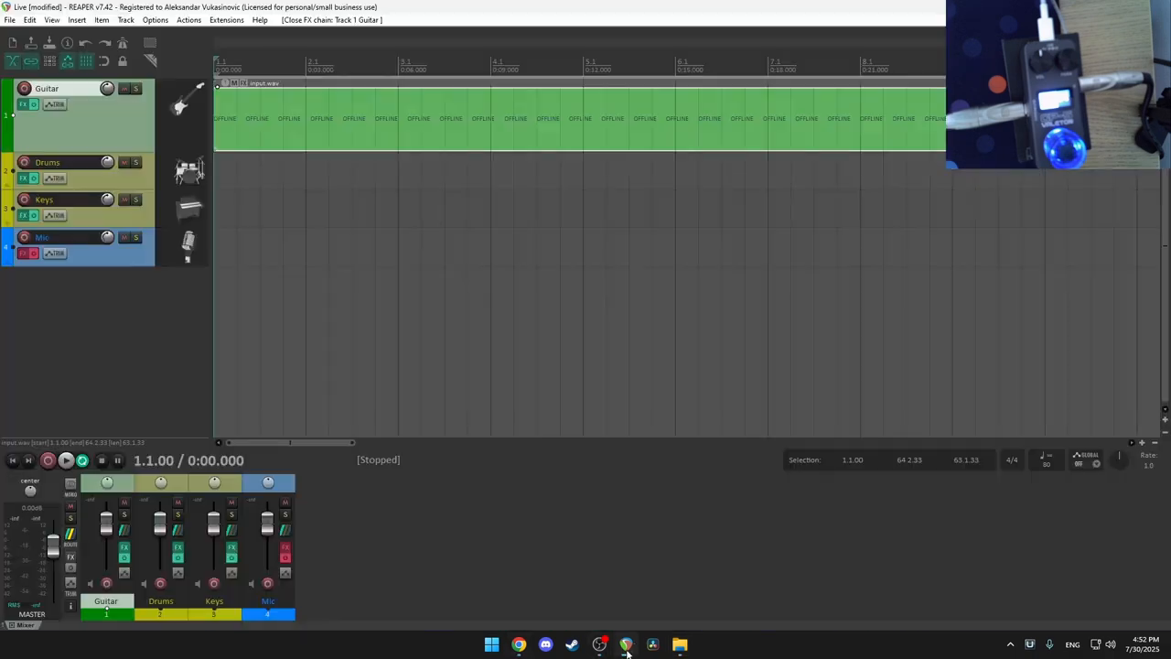
right_click(290, 124)
left_click(334, 522)
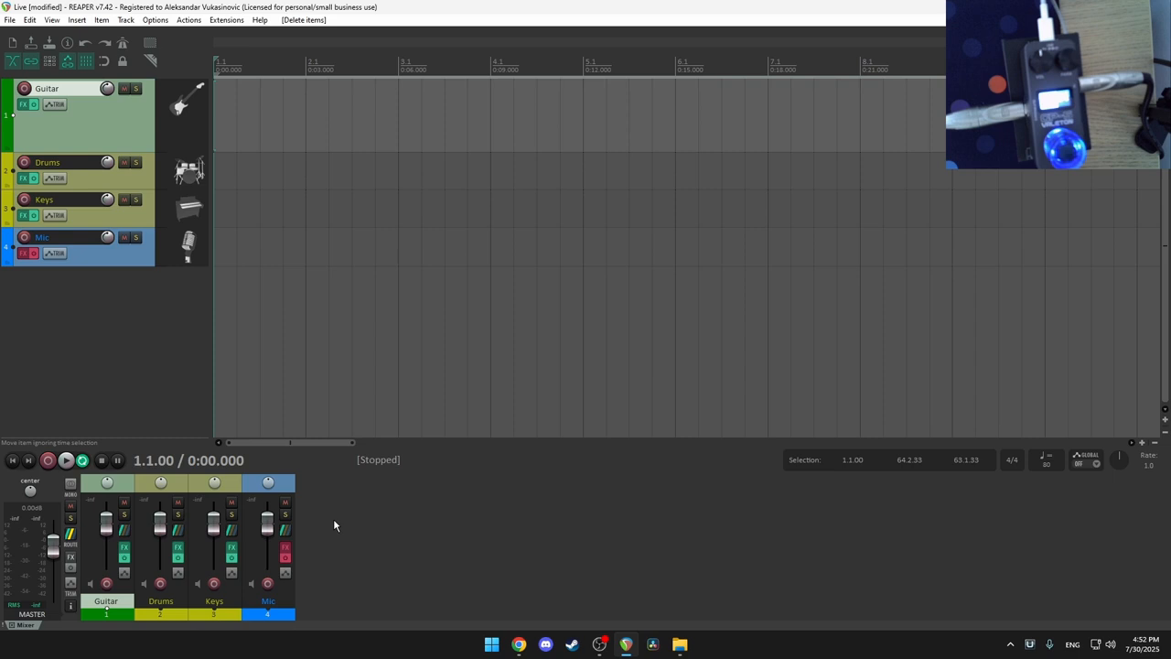
Step: Remove Neural Amp Modeler from the Guitar track's FX chain and record-arm the track
left_click(33, 105)
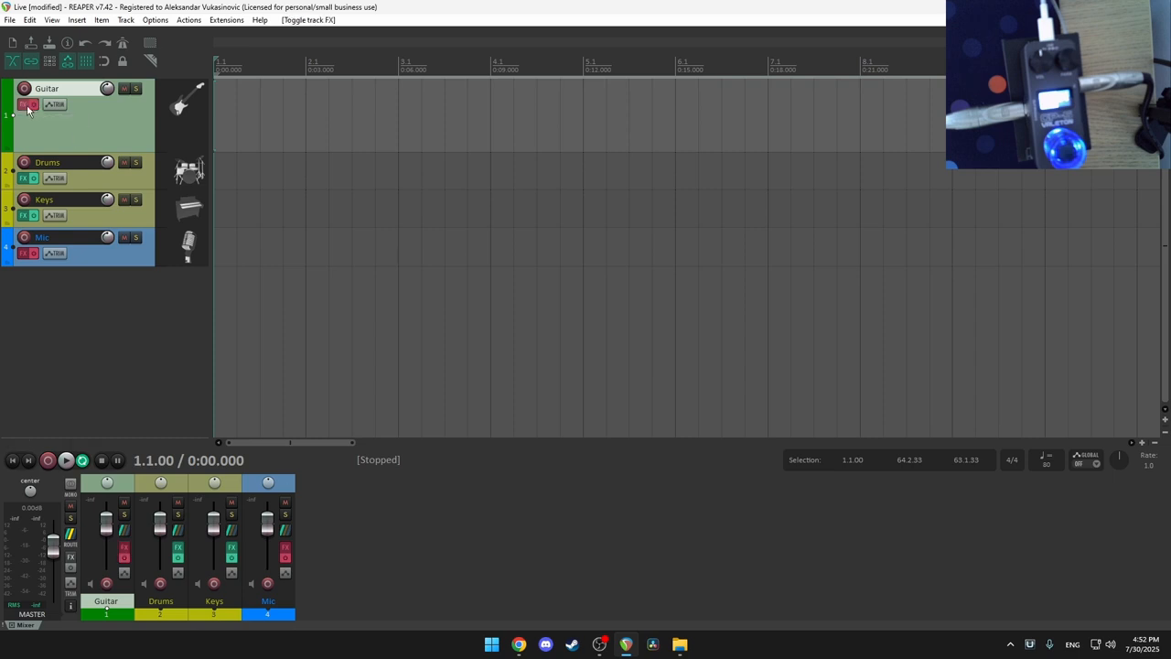
left_click(23, 105)
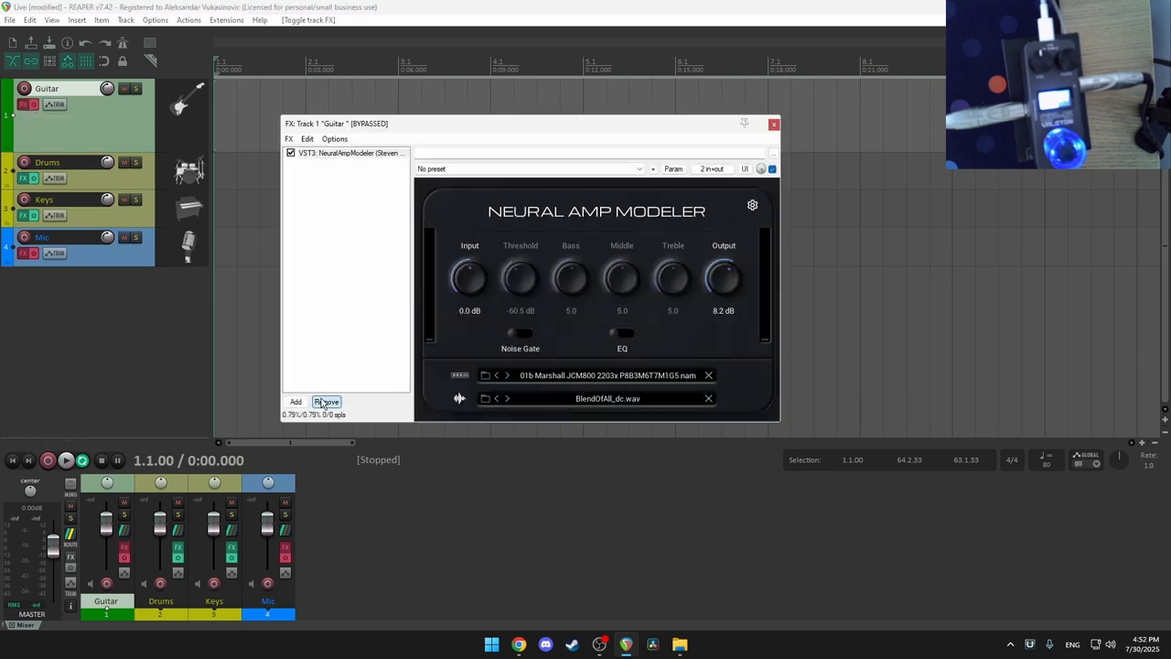
left_click(326, 401)
left_click(773, 123)
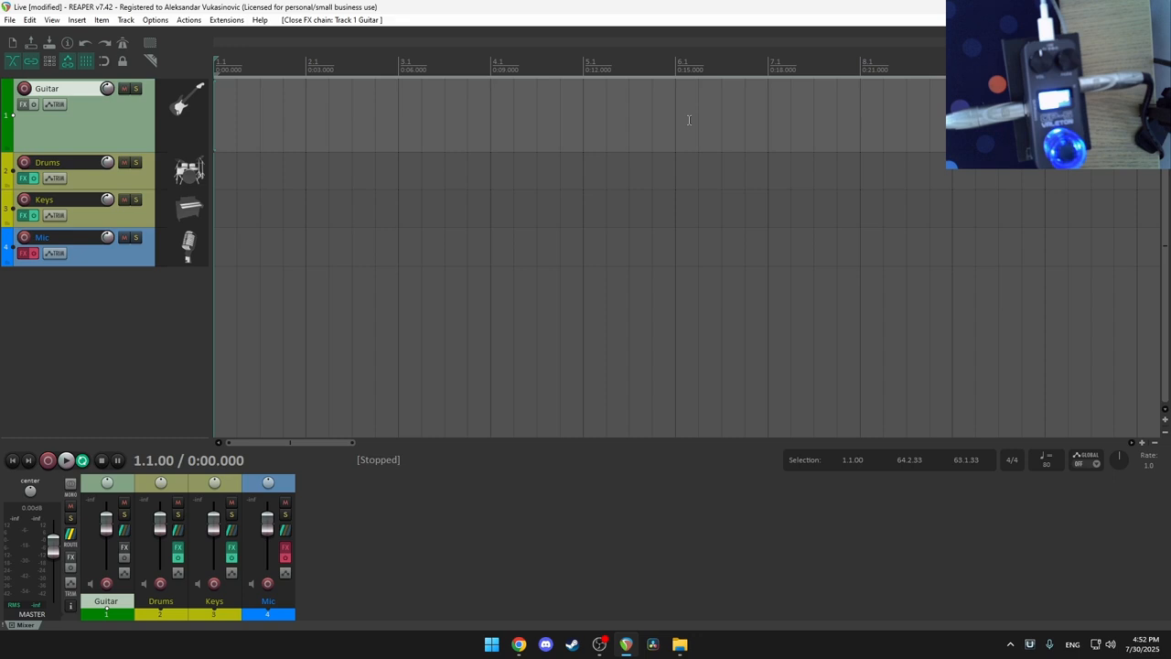
left_click(25, 88)
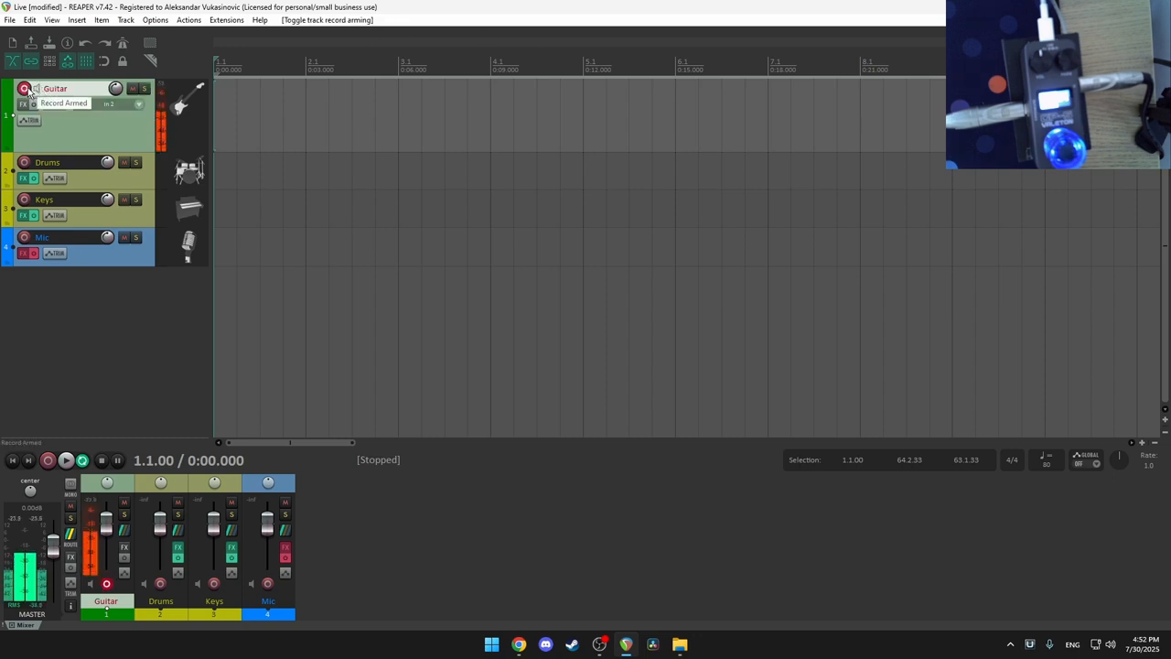